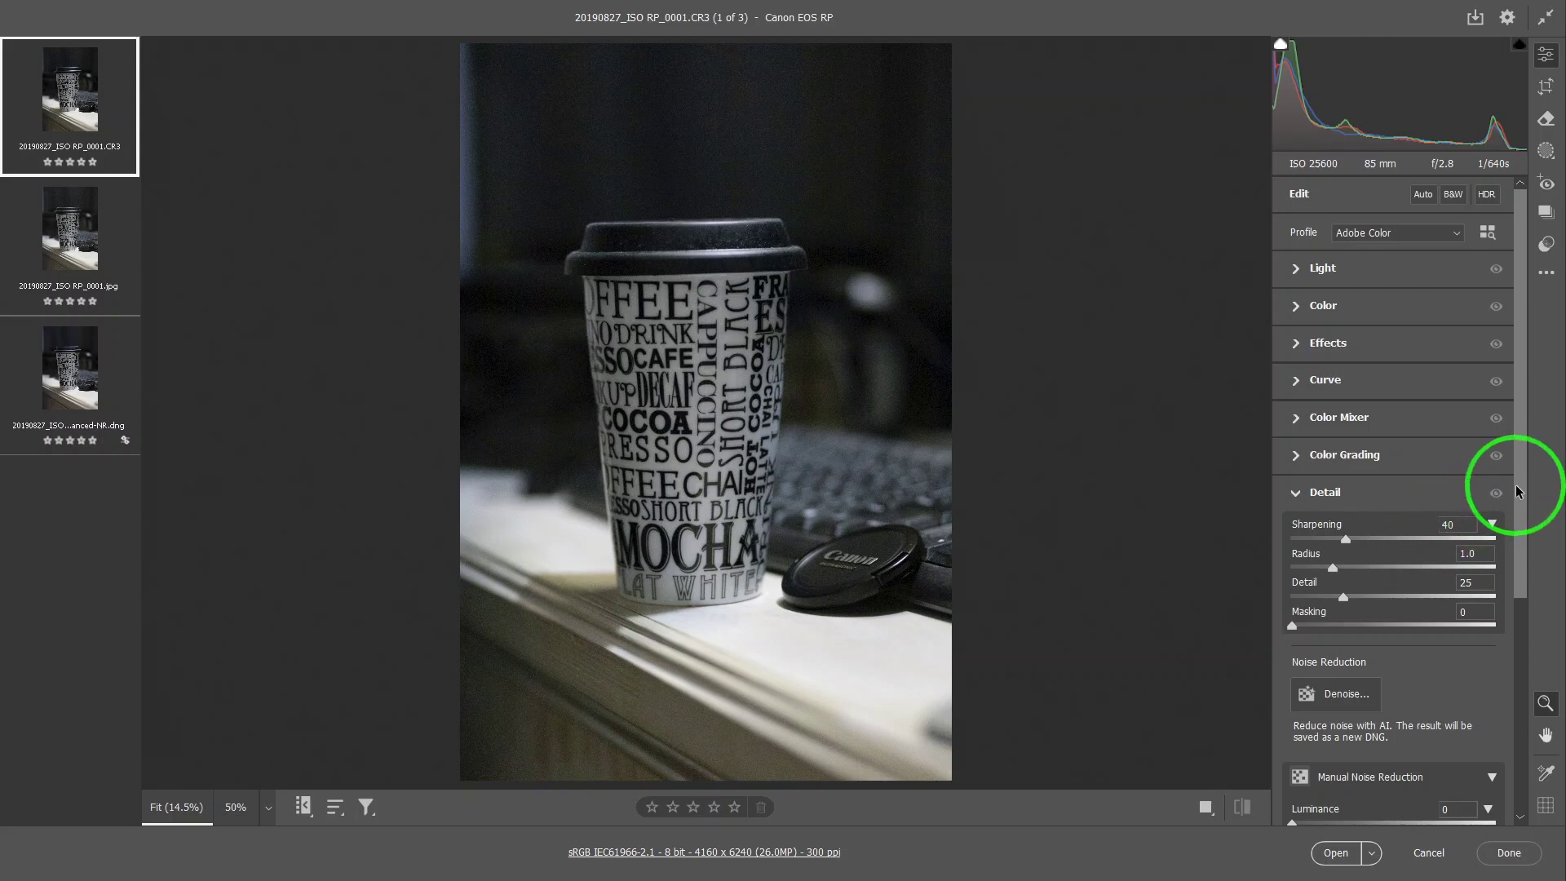
Scroll down to the Detail section and zoom in on the cup lettering.
drag(1511, 491, 1503, 622)
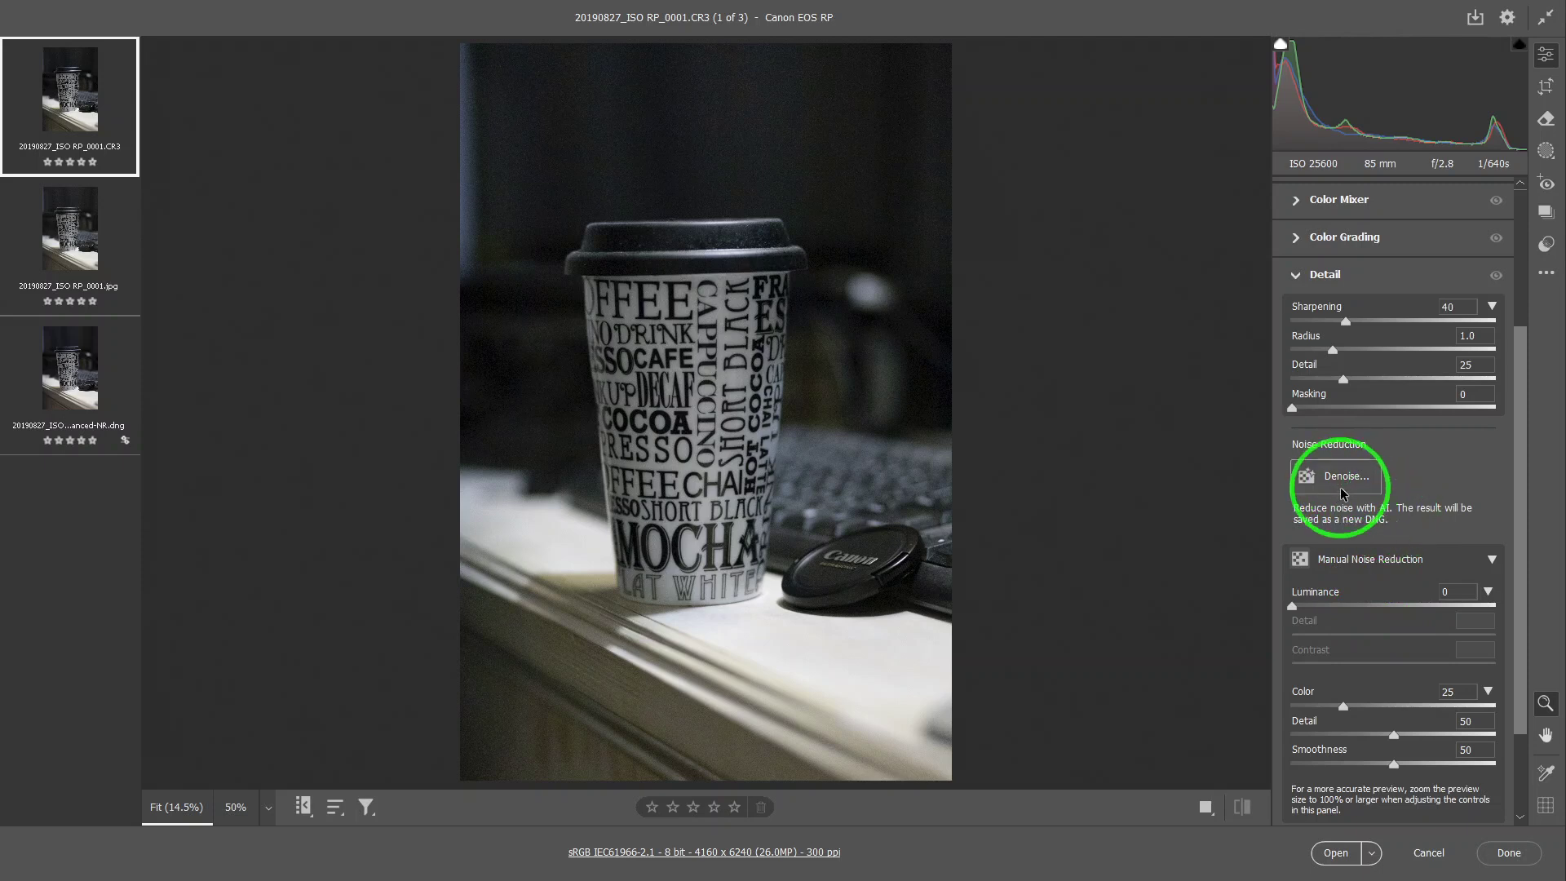
click(717, 393)
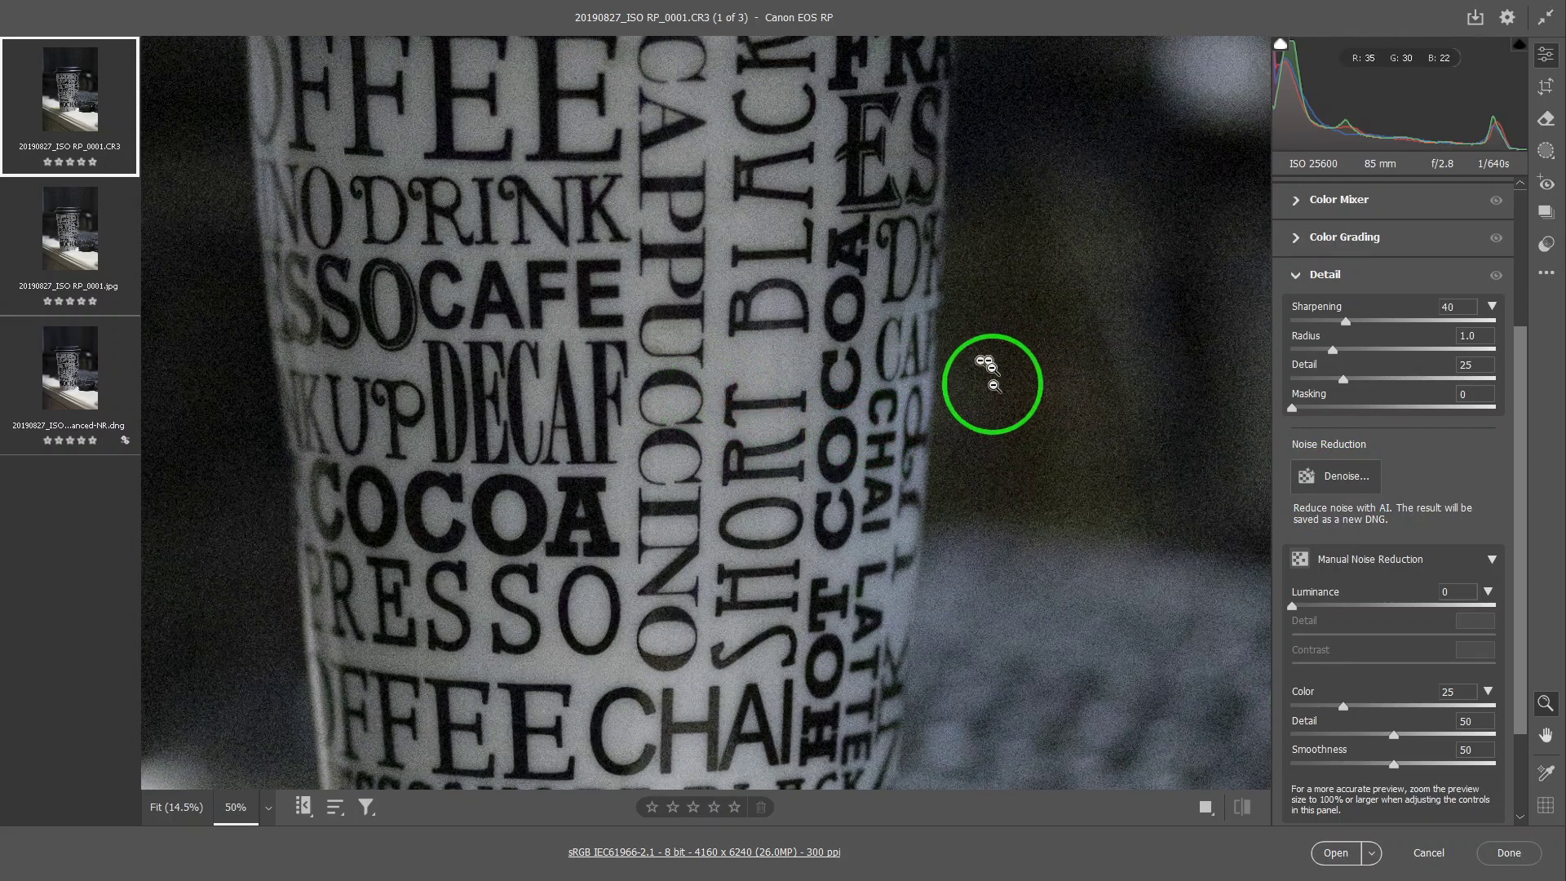
Pan the zoomed view up to the cup's lid, then switch to the JPEG copy.
key(space)
drag(880, 307, 892, 511)
click(1362, 517)
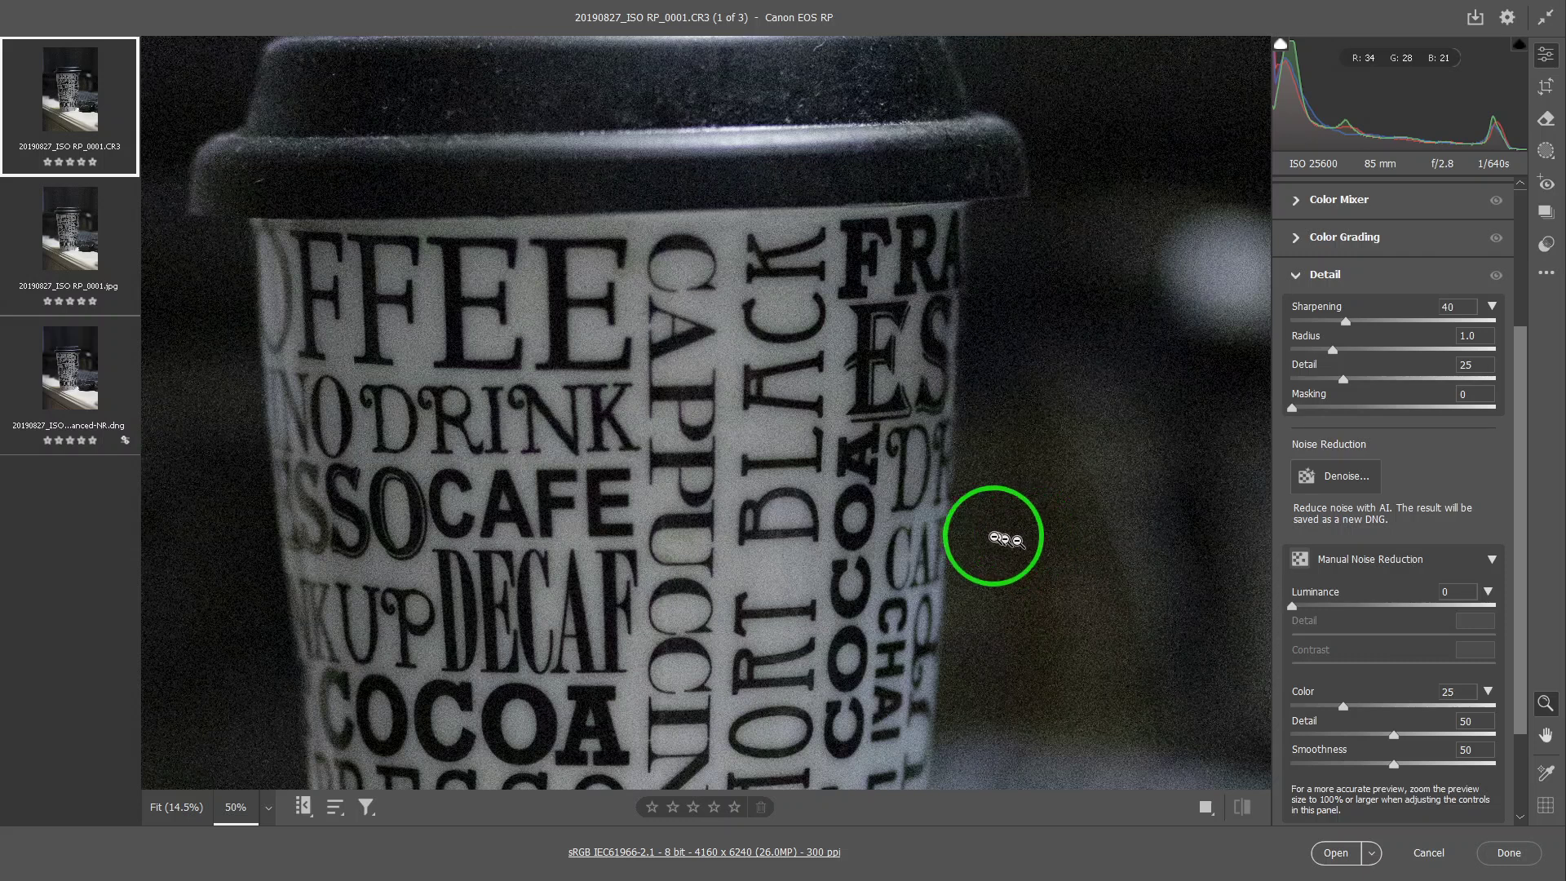
mouse_move(87, 393)
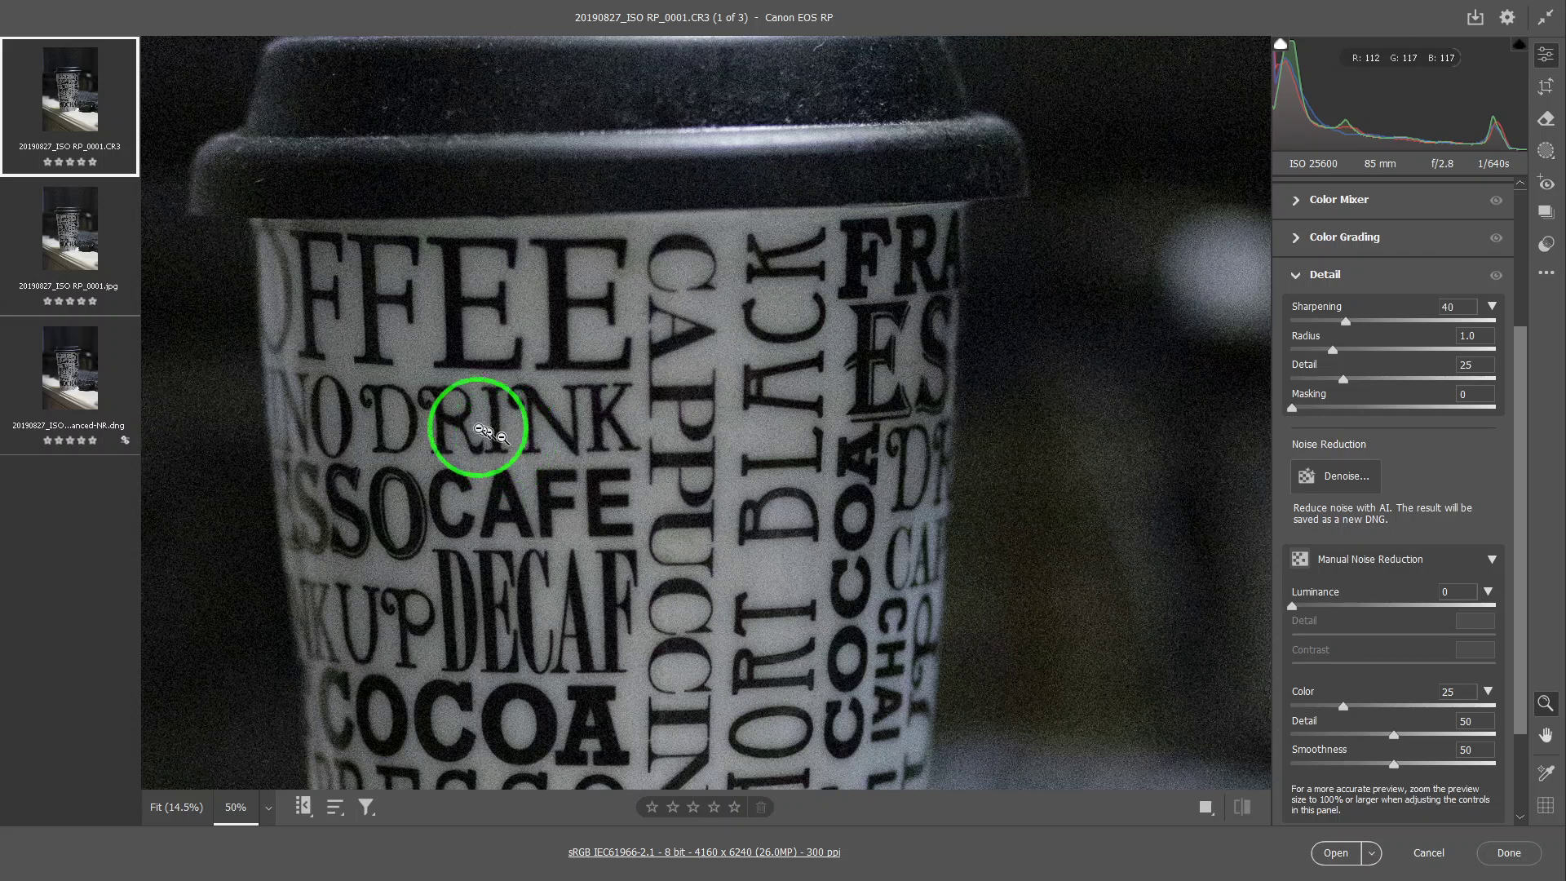
click(87, 269)
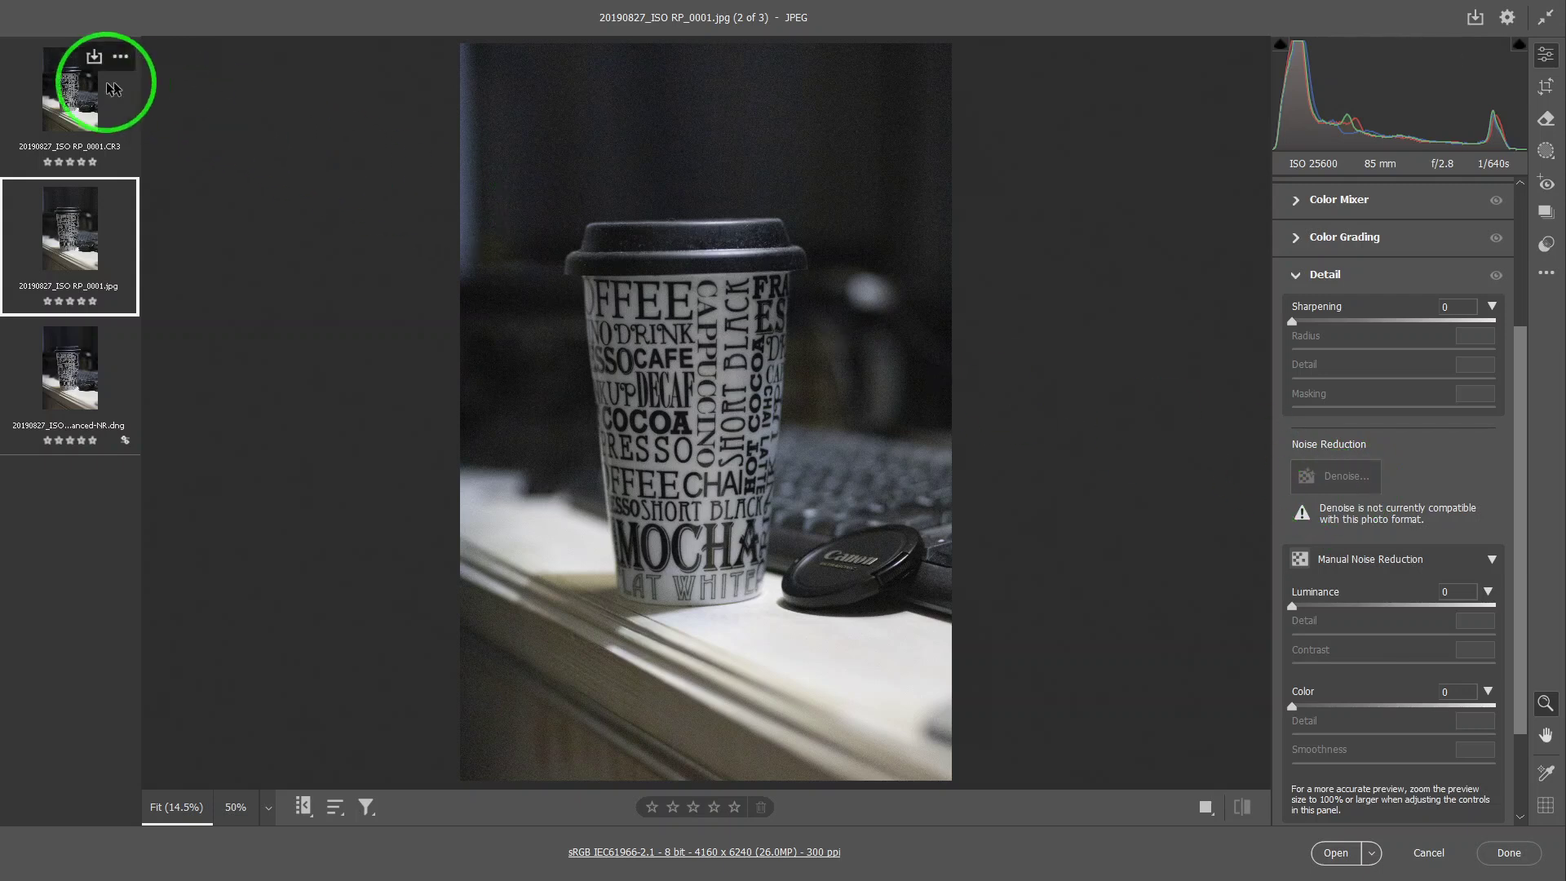
Return to the raw CR3 coffee-cup photo at the top of the filmstrip.
click(59, 96)
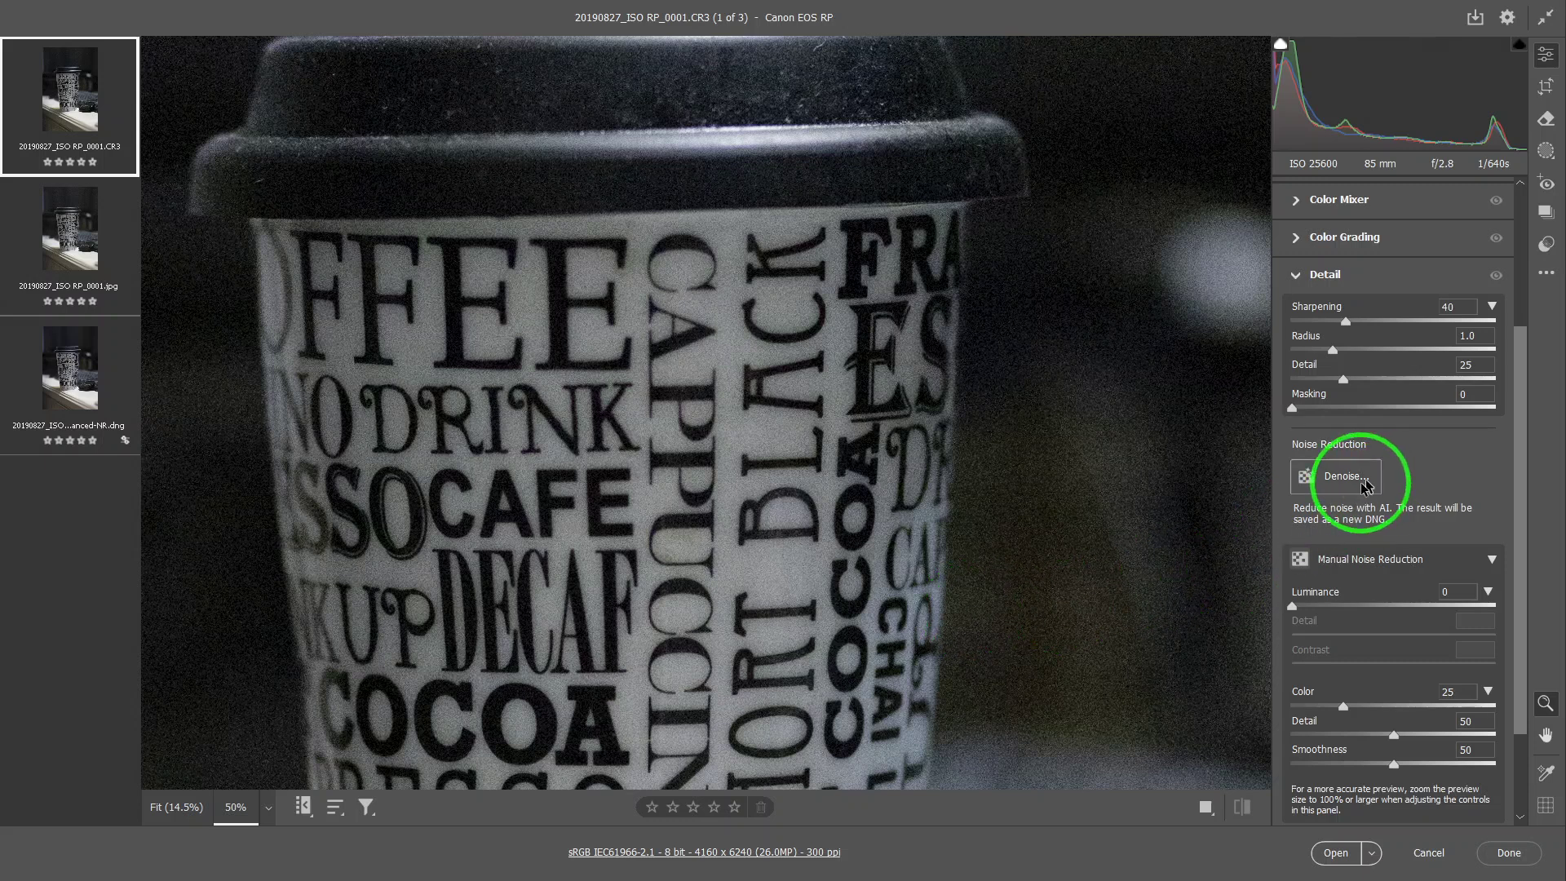
click(1330, 489)
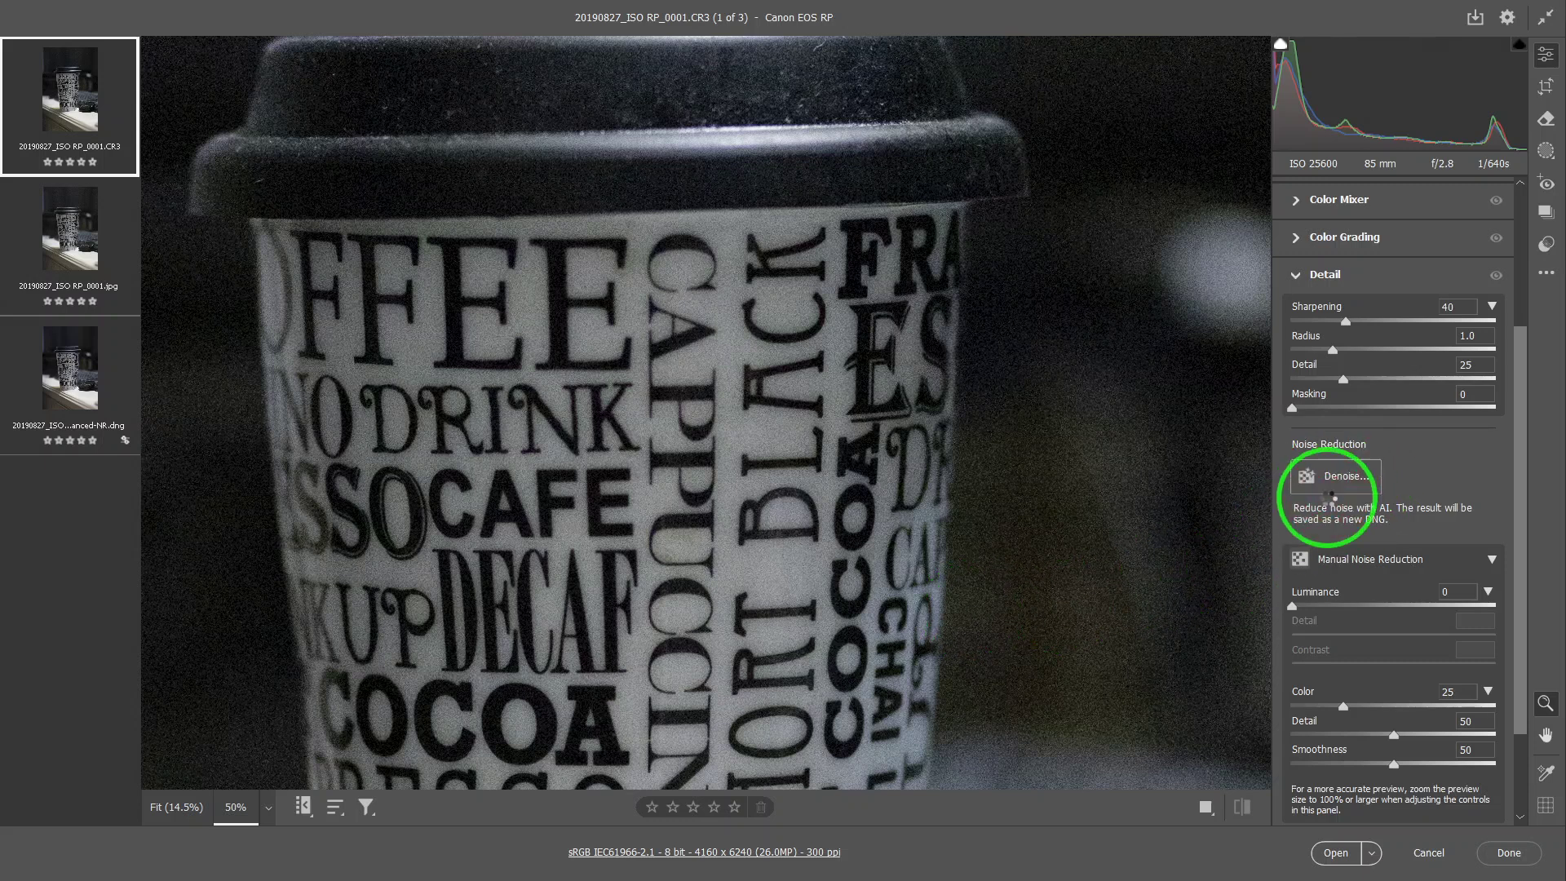
click(1228, 618)
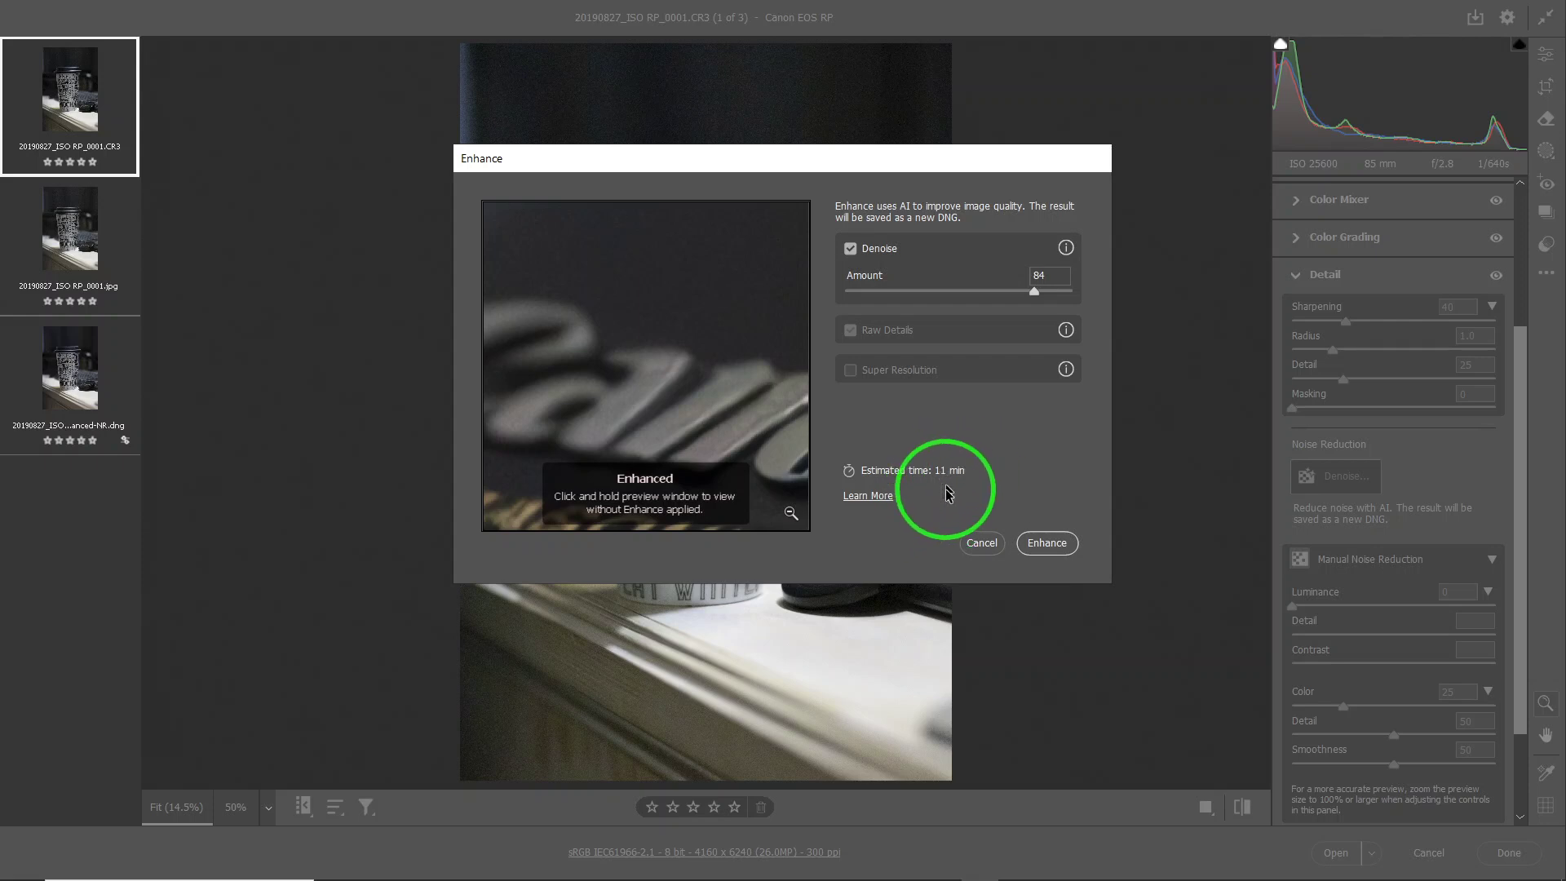
click(983, 543)
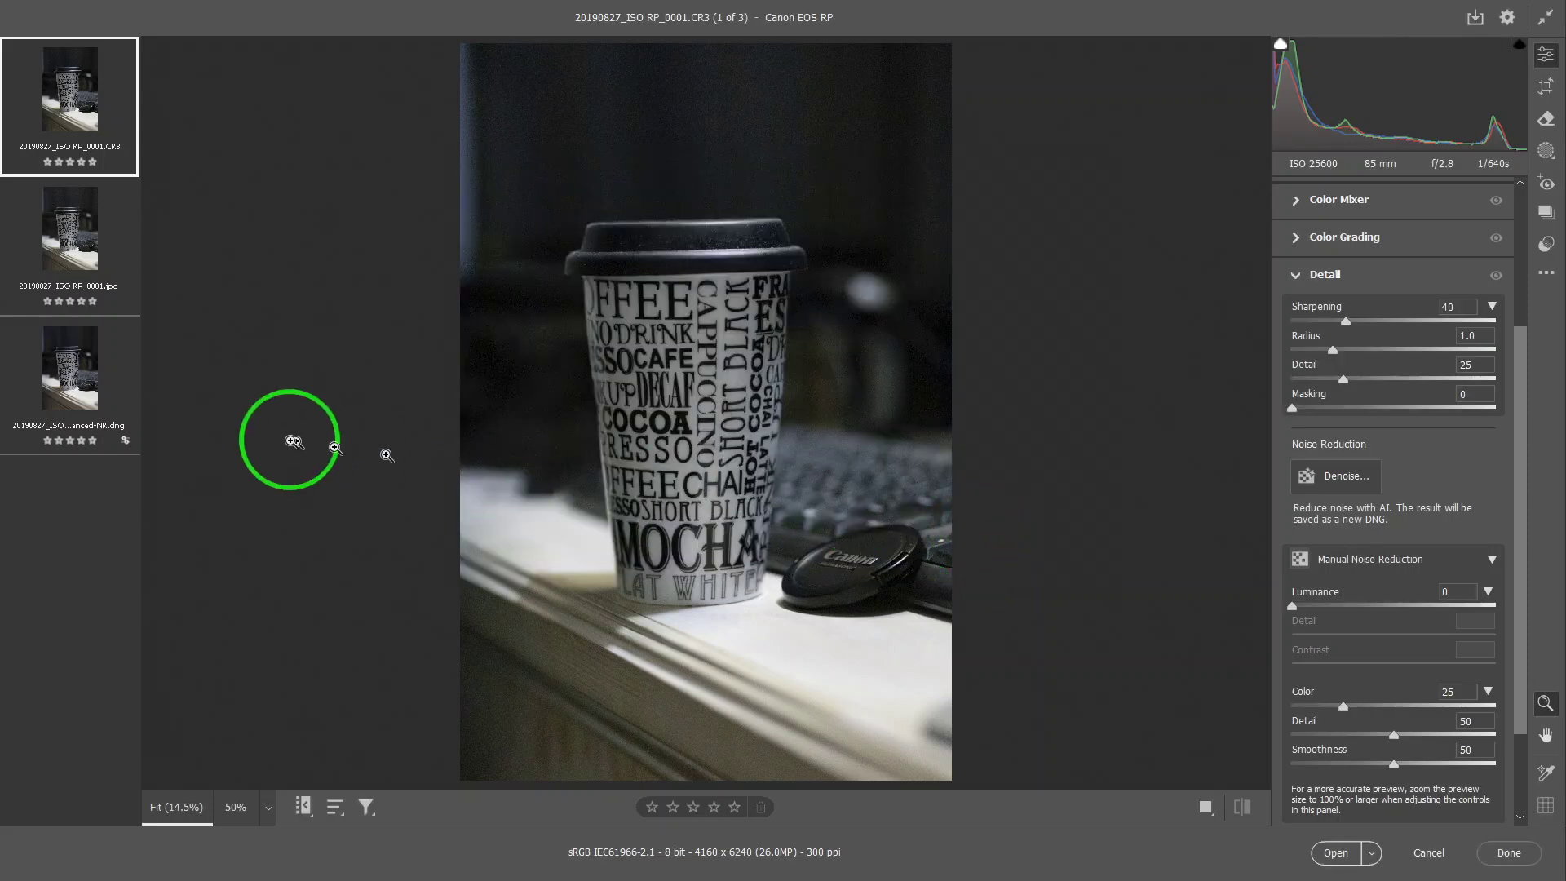
Zoom in on the CR3 cup, then switch to the Enhanced-NR DNG version.
mouse_move(86, 383)
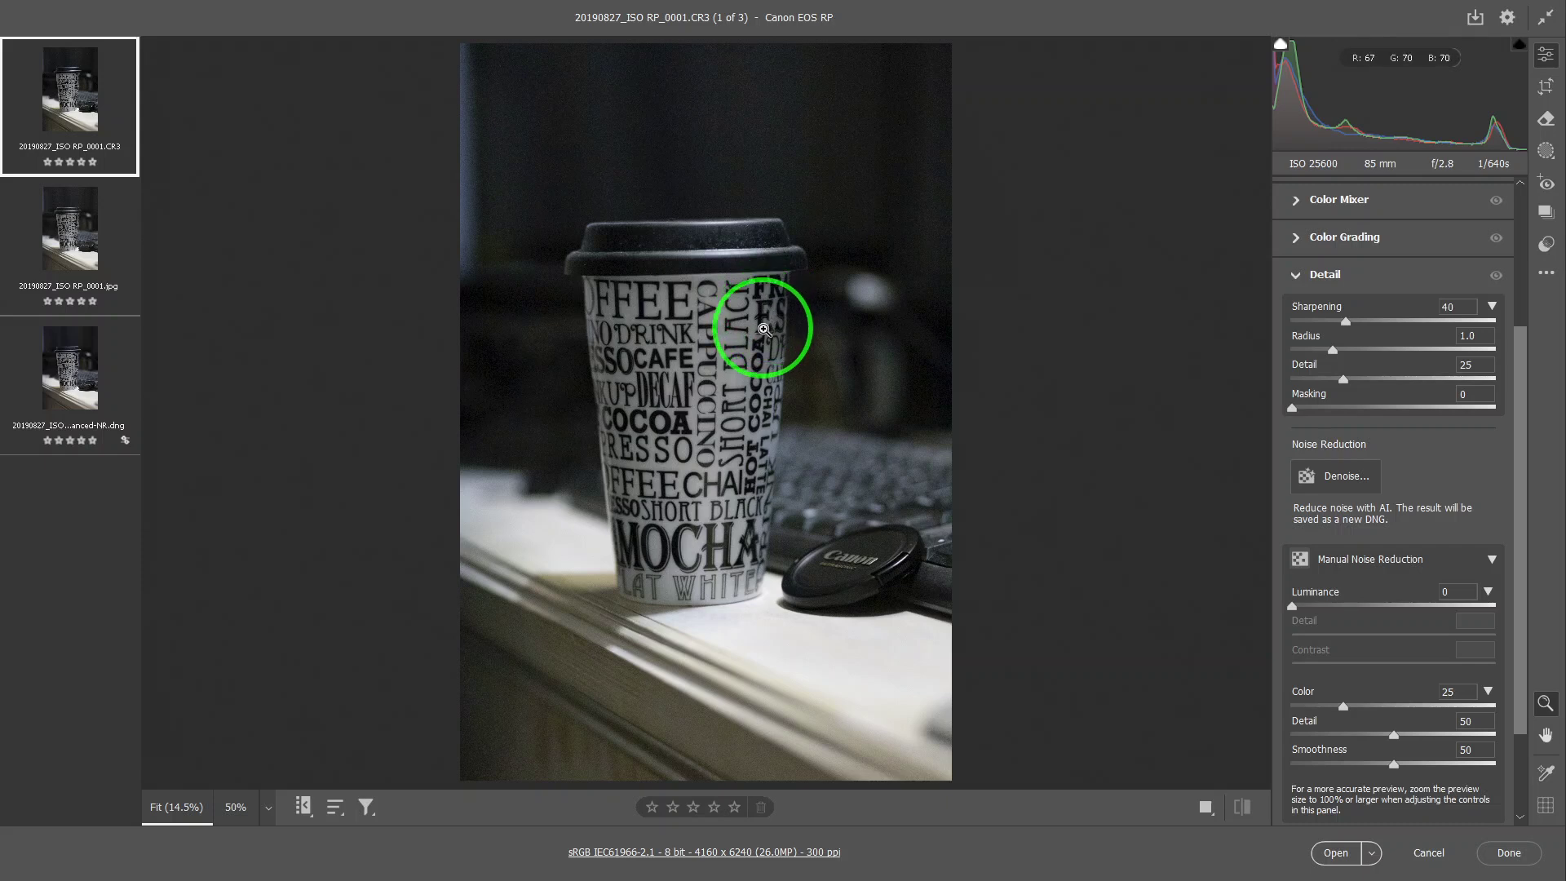
click(763, 328)
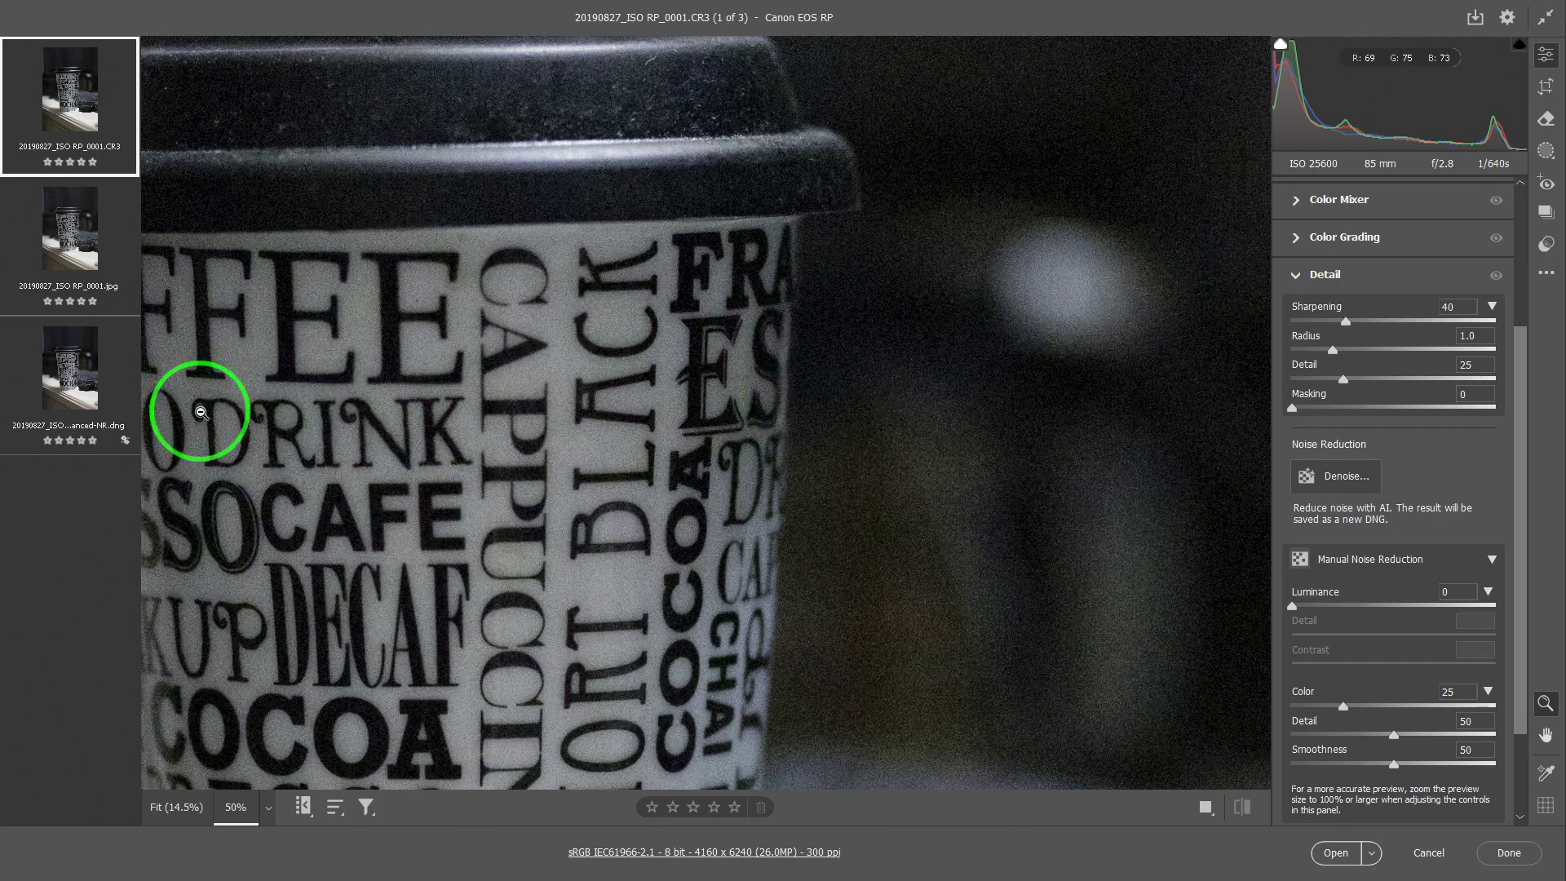
click(70, 380)
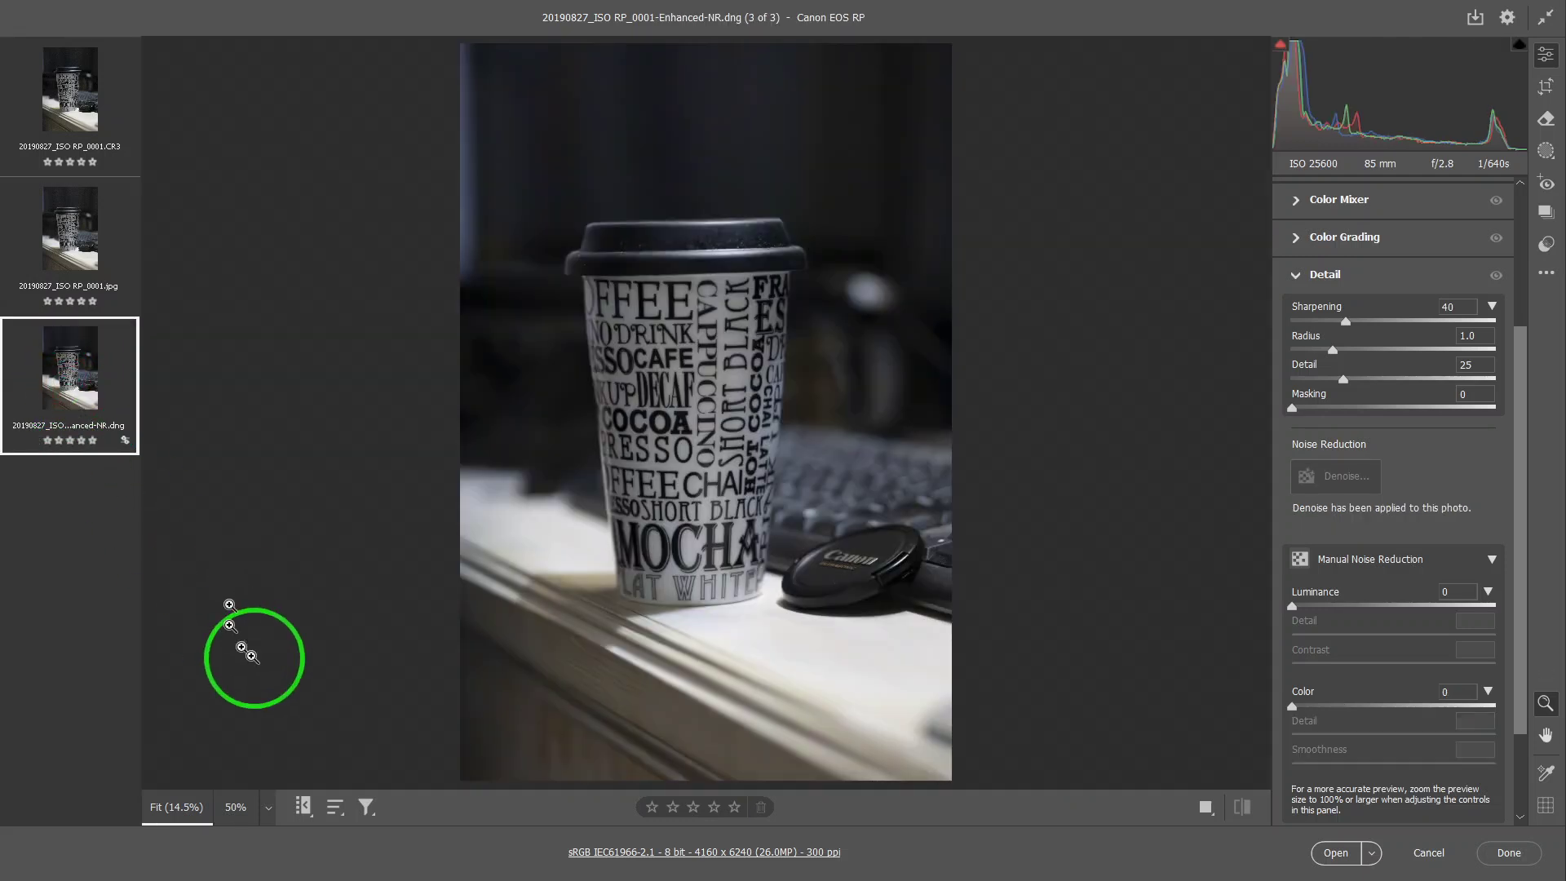
Zoom the denoised DNG to 50% at the cup's right edge.
click(763, 331)
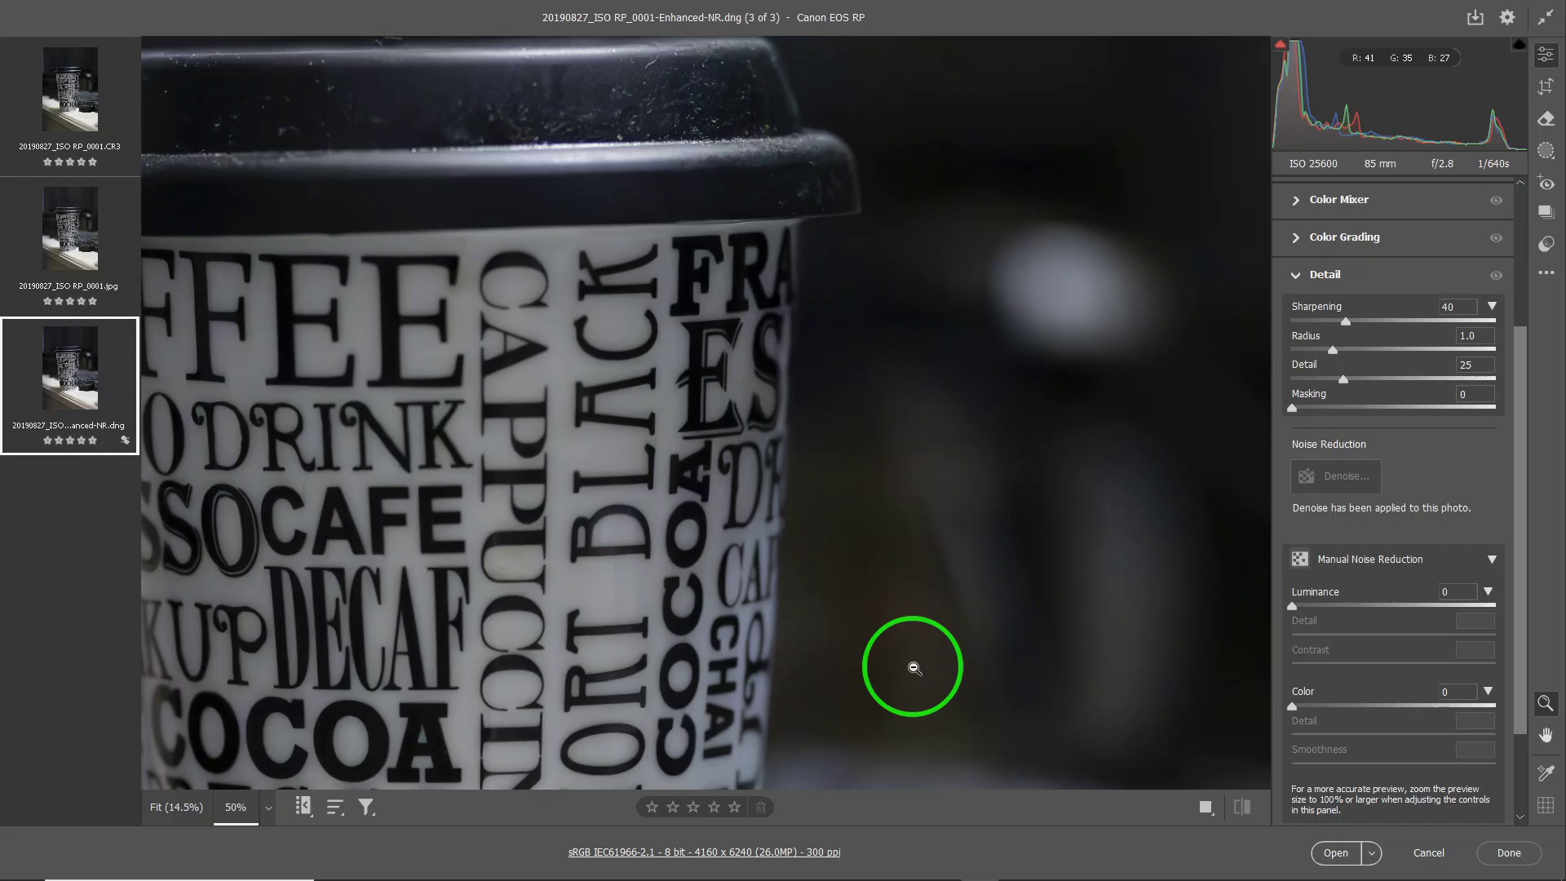
Return to the original CR3 photo to compare its grain with the denoised DNG.
mouse_move(88, 120)
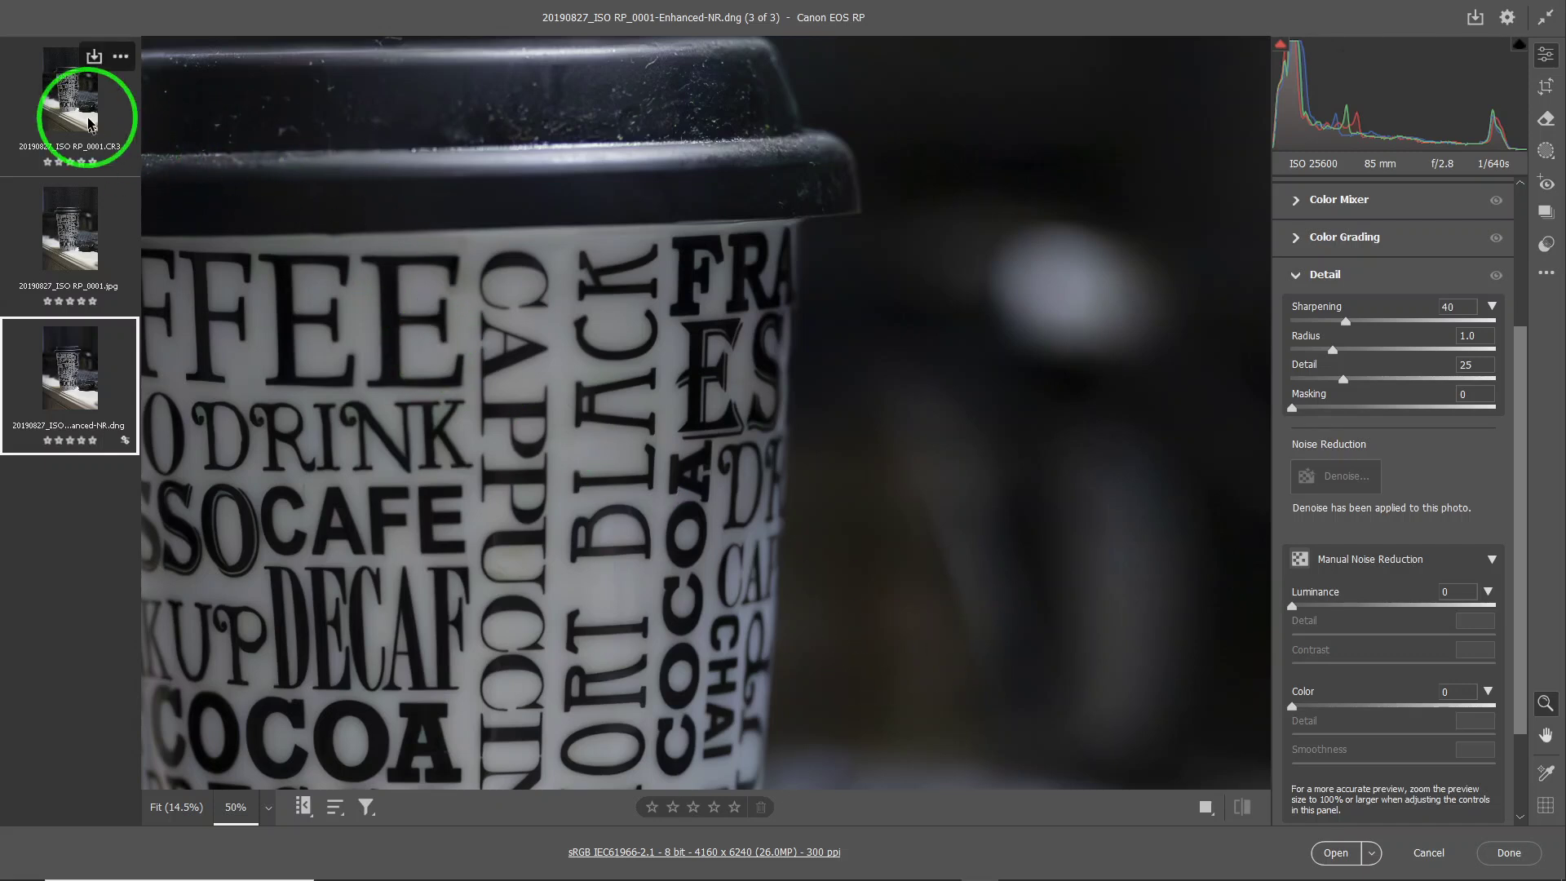
click(88, 121)
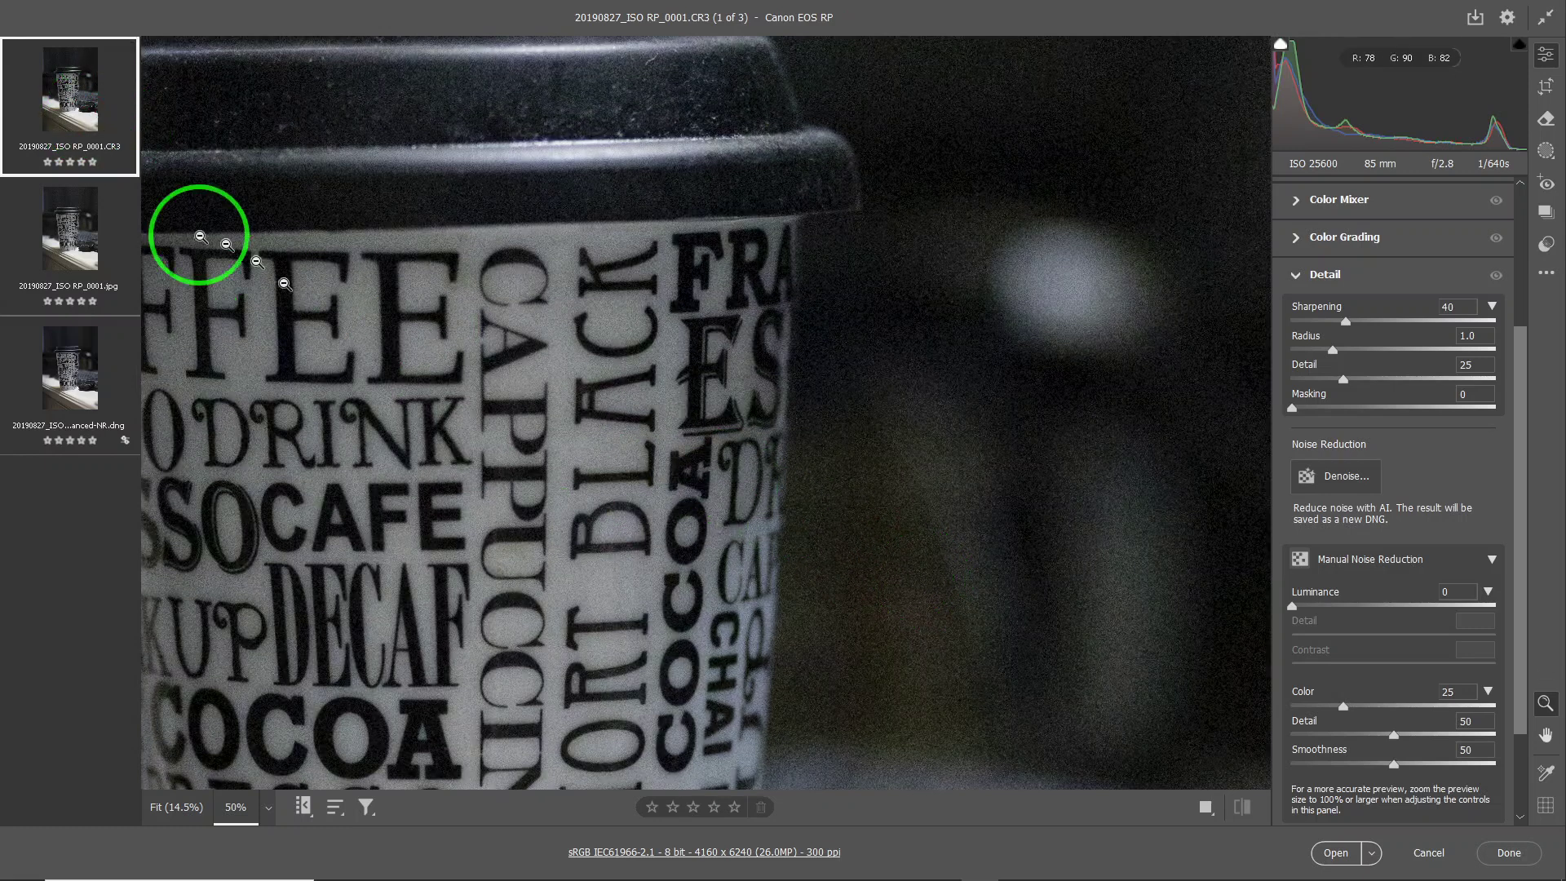
mouse_move(67, 259)
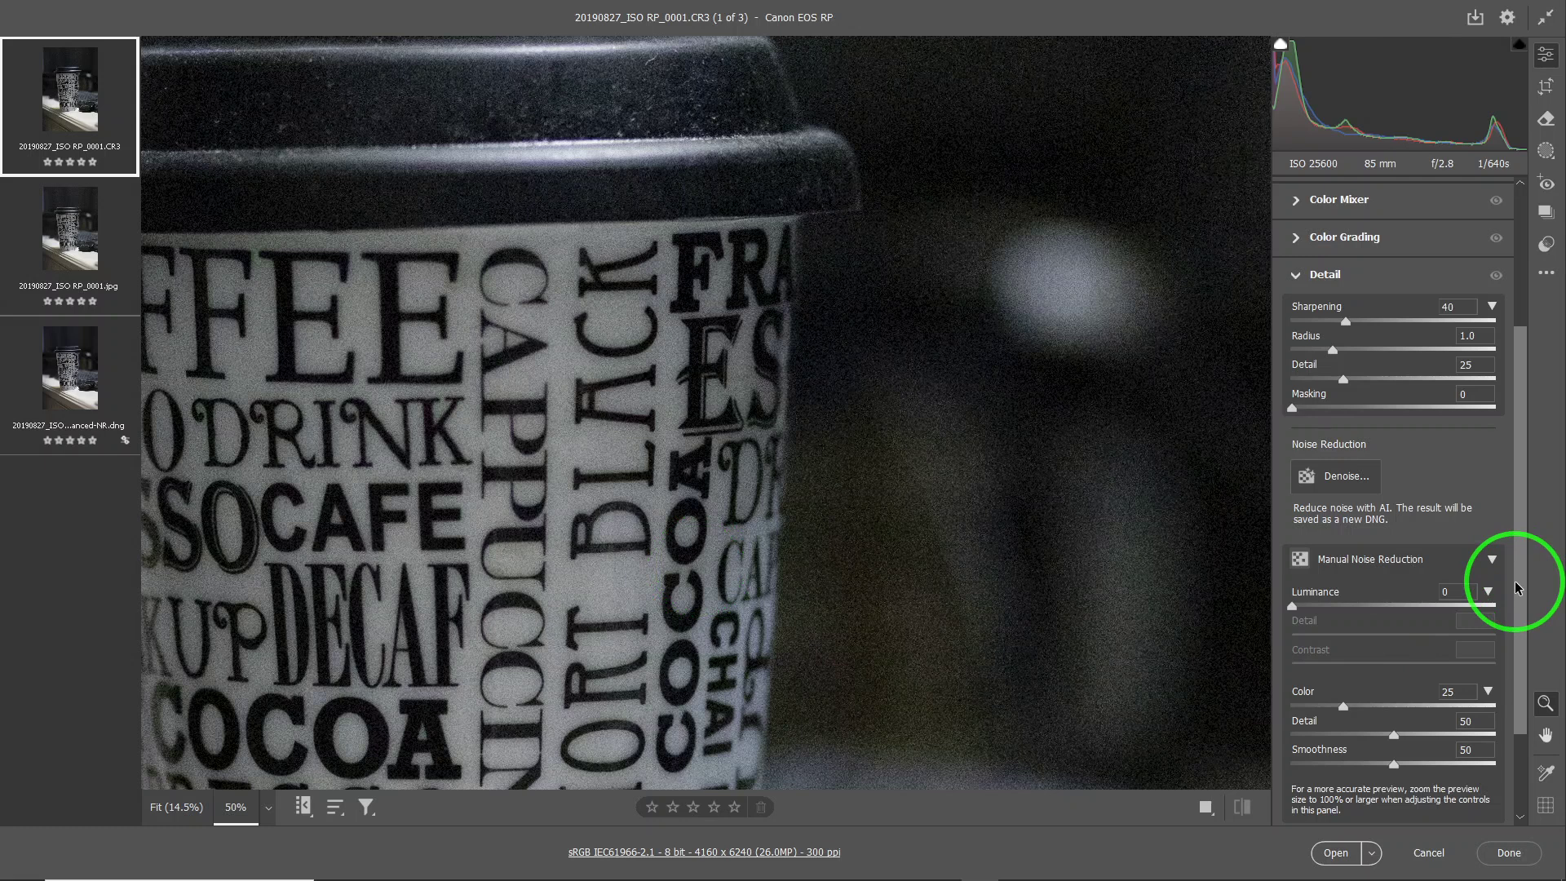
drag(1529, 583, 1402, 719)
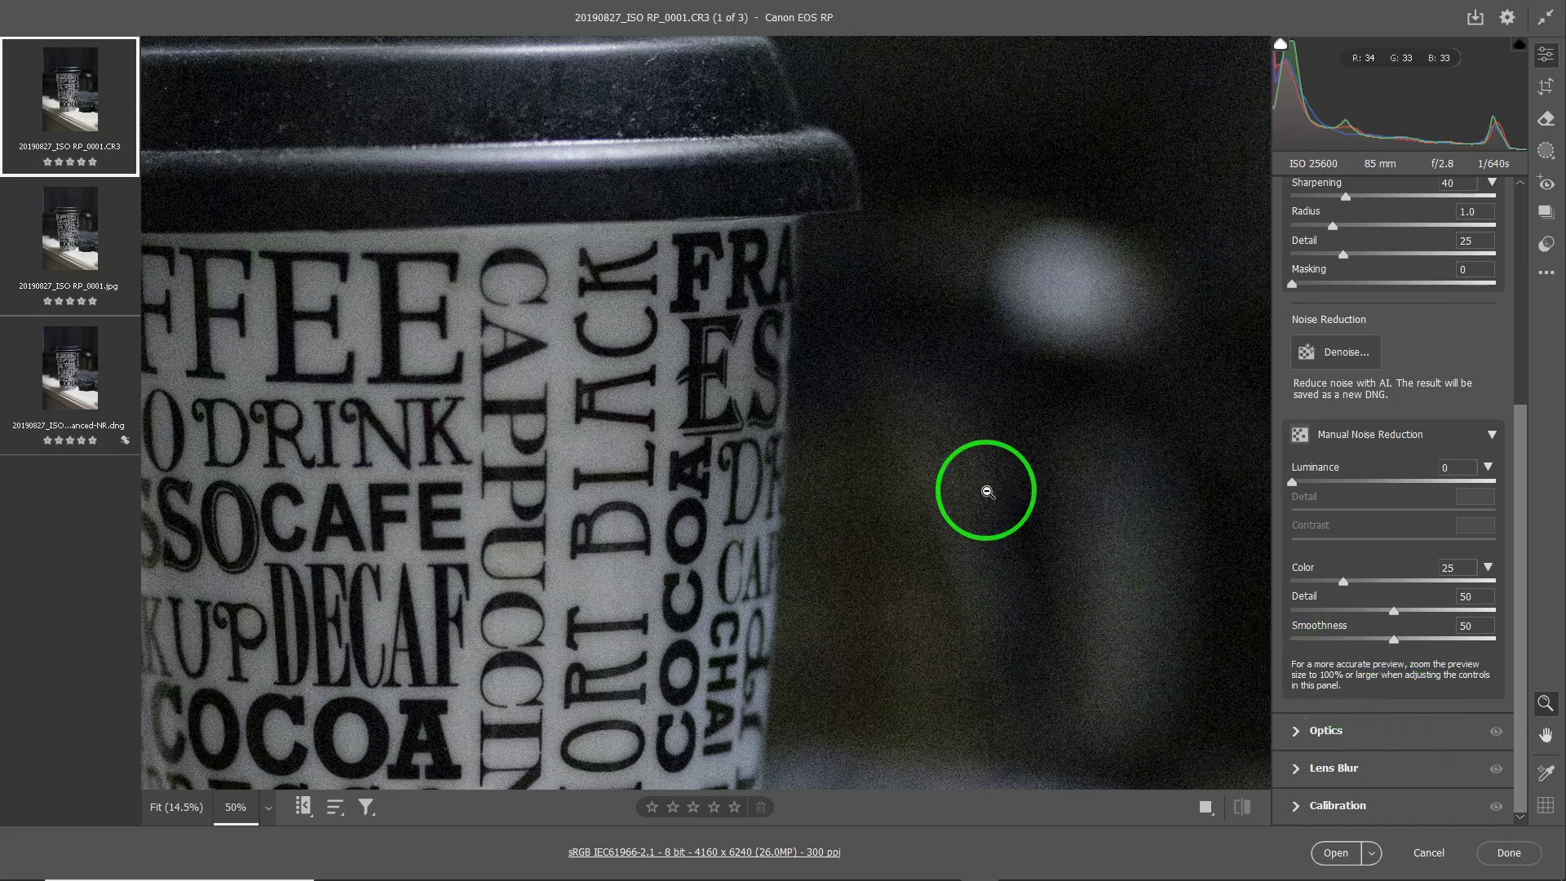
key(space)
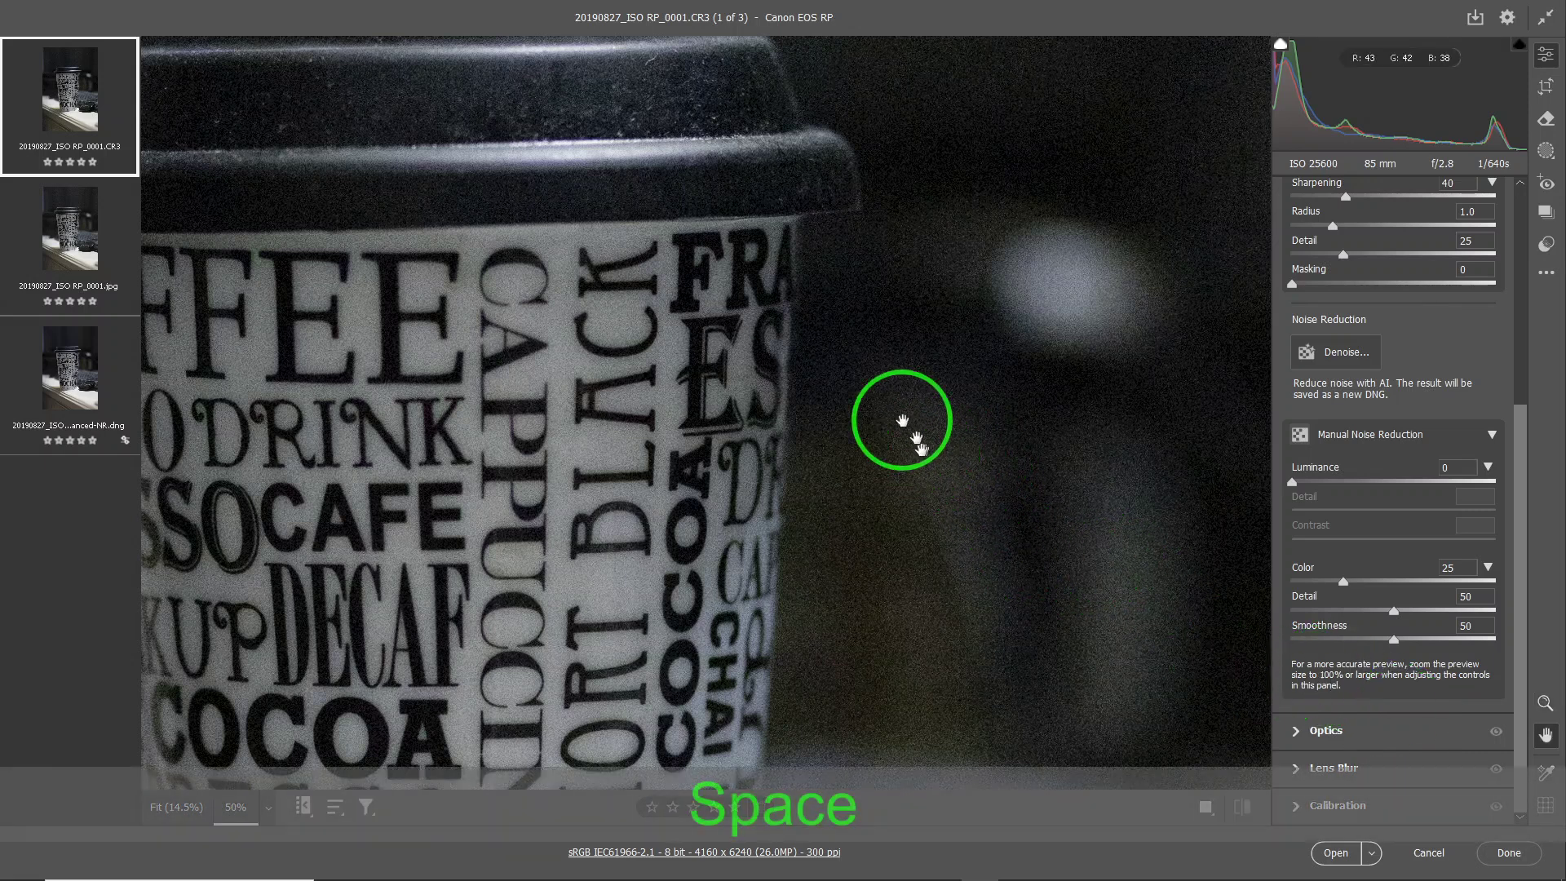
drag(839, 322, 986, 836)
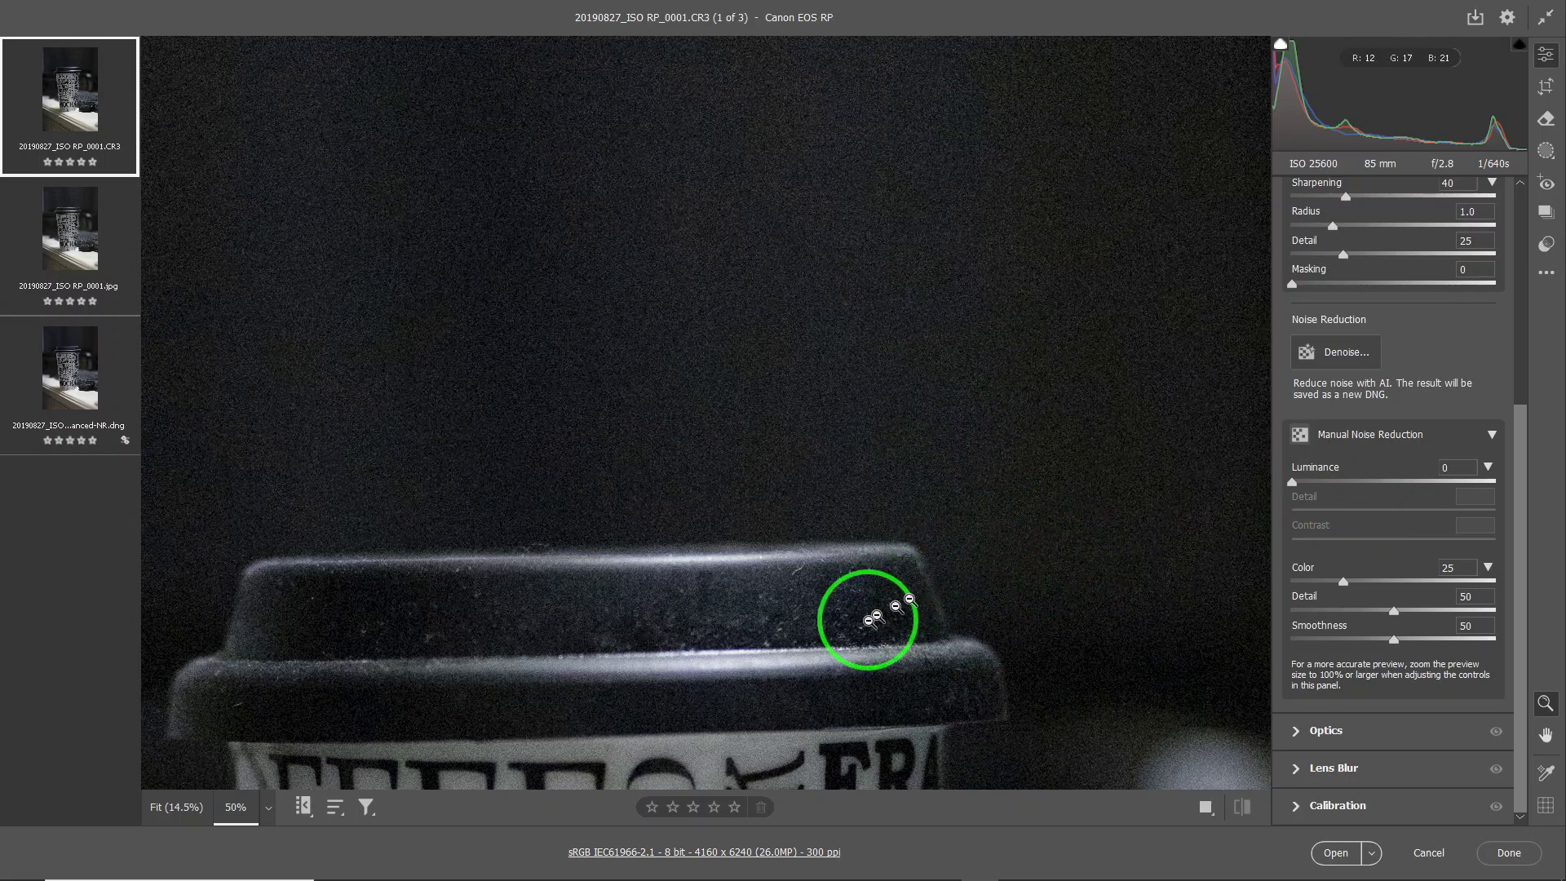
key(space)
drag(795, 644, 815, 204)
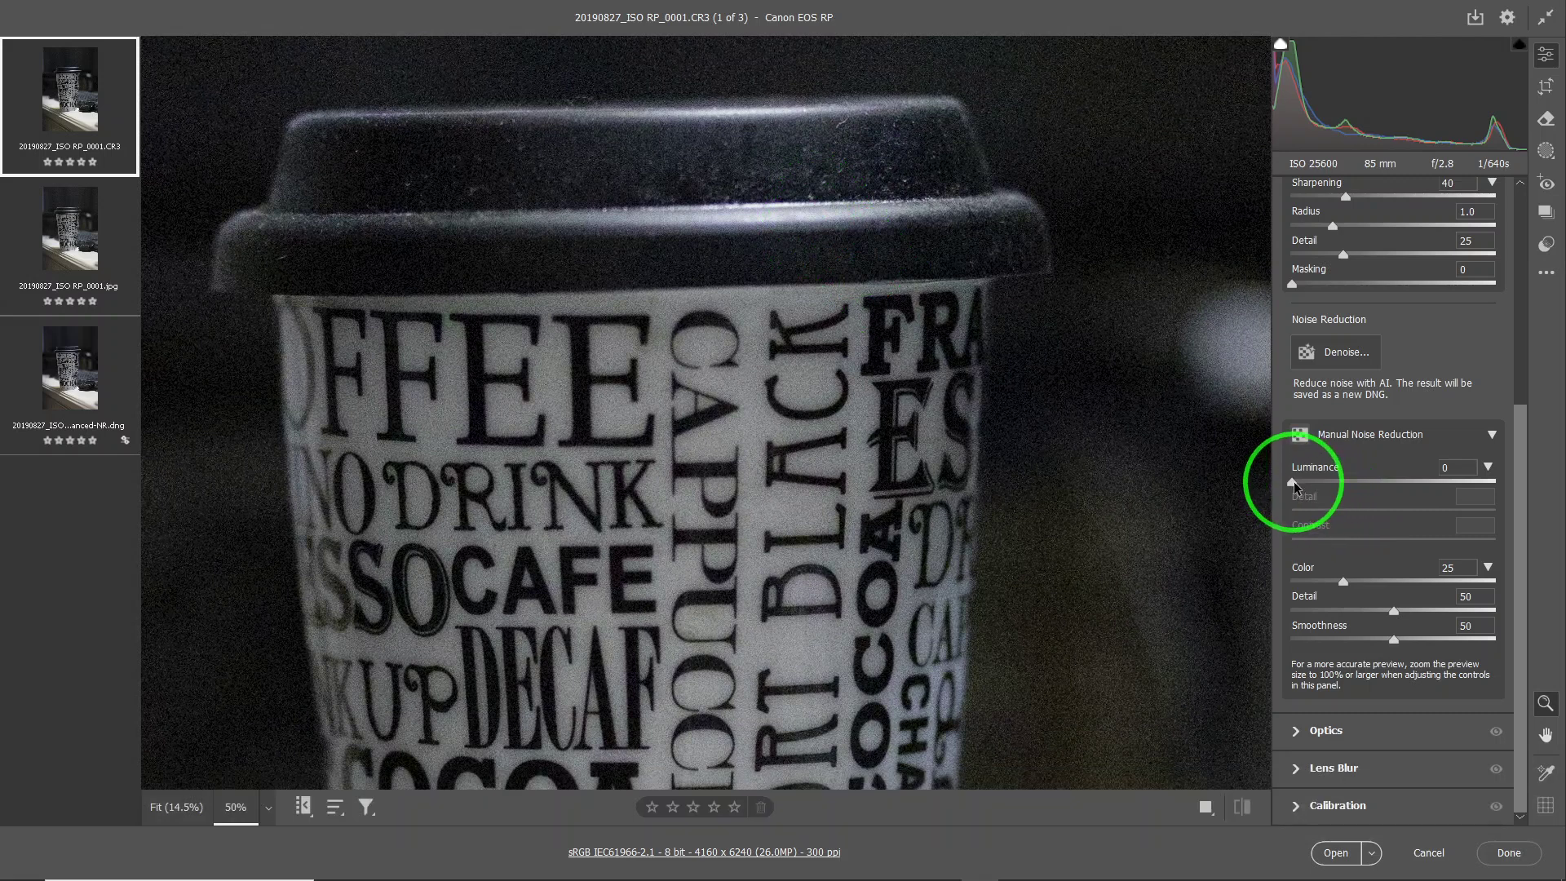
drag(1294, 484, 1340, 509)
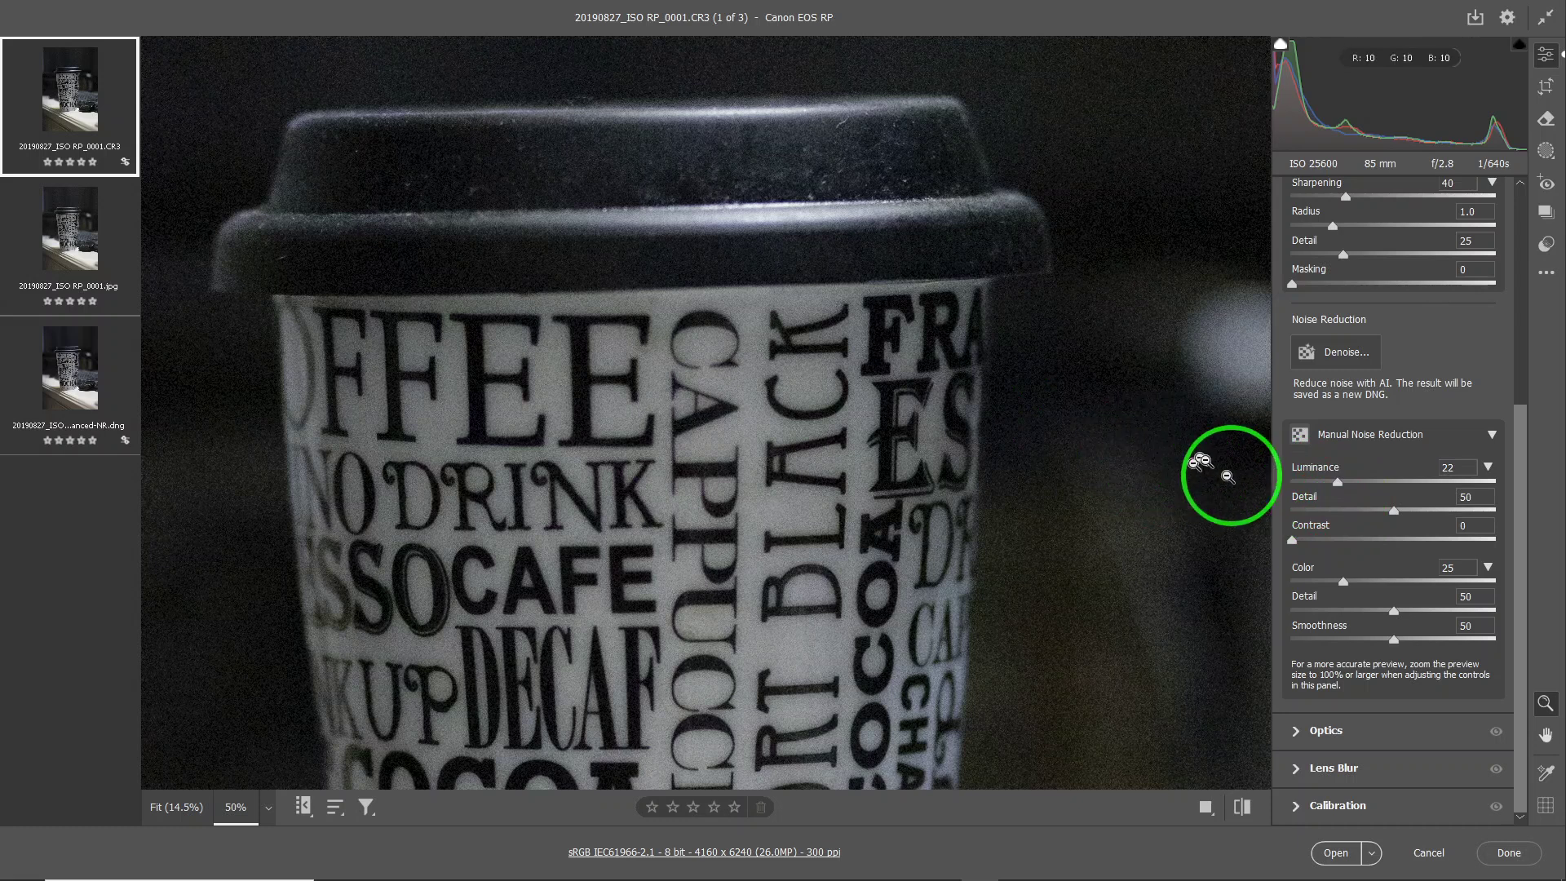
Raise Luminance noise reduction to 84 and pan to the smoothed background beside the cup.
drag(1337, 484, 1460, 481)
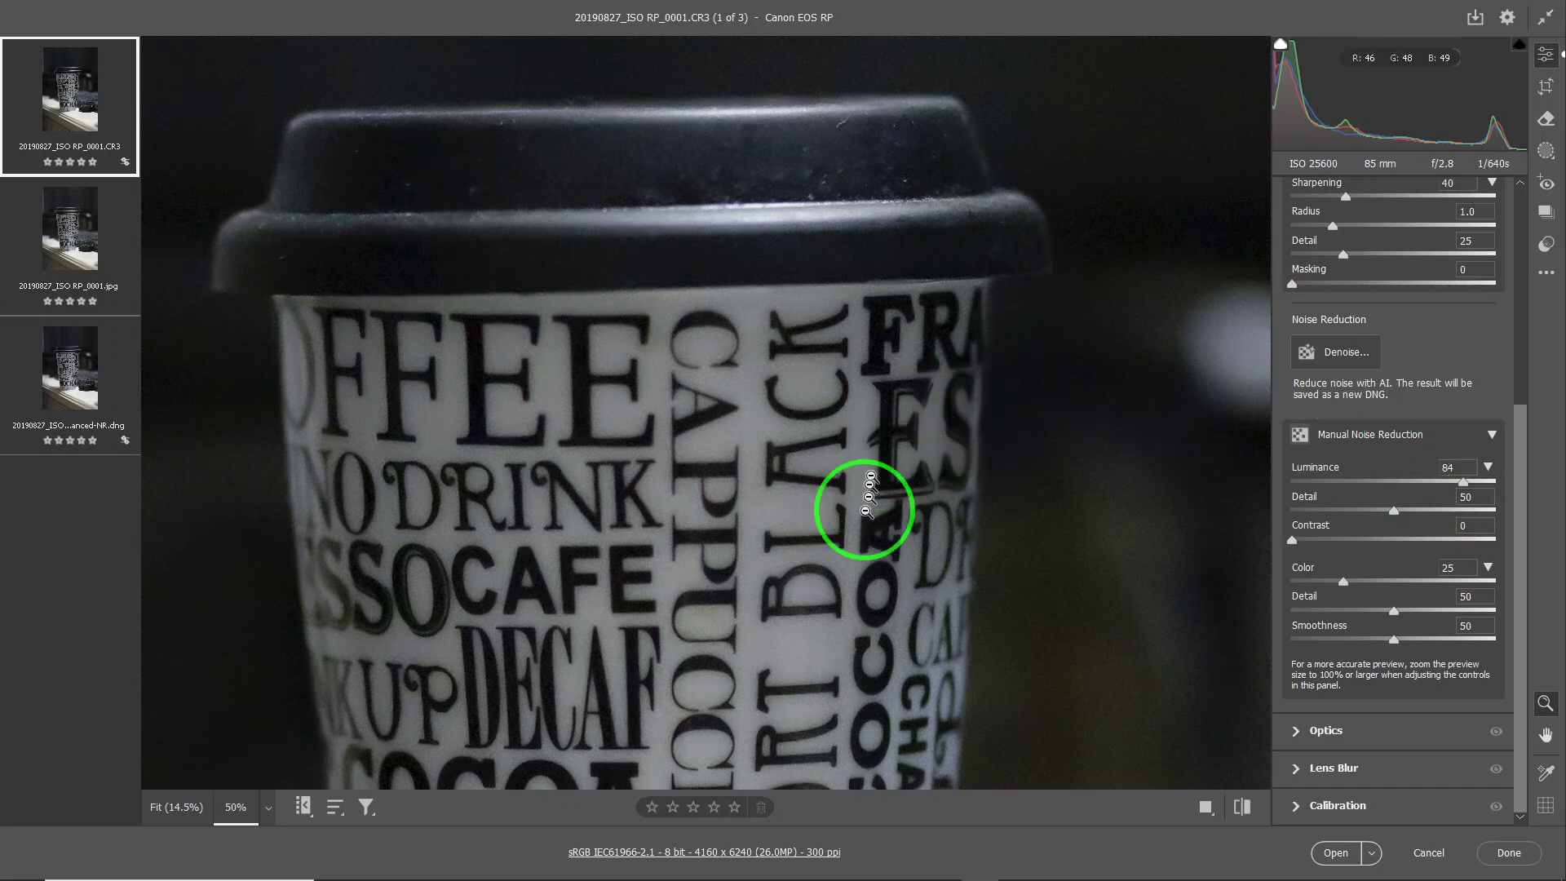
key(space)
drag(845, 497, 697, 478)
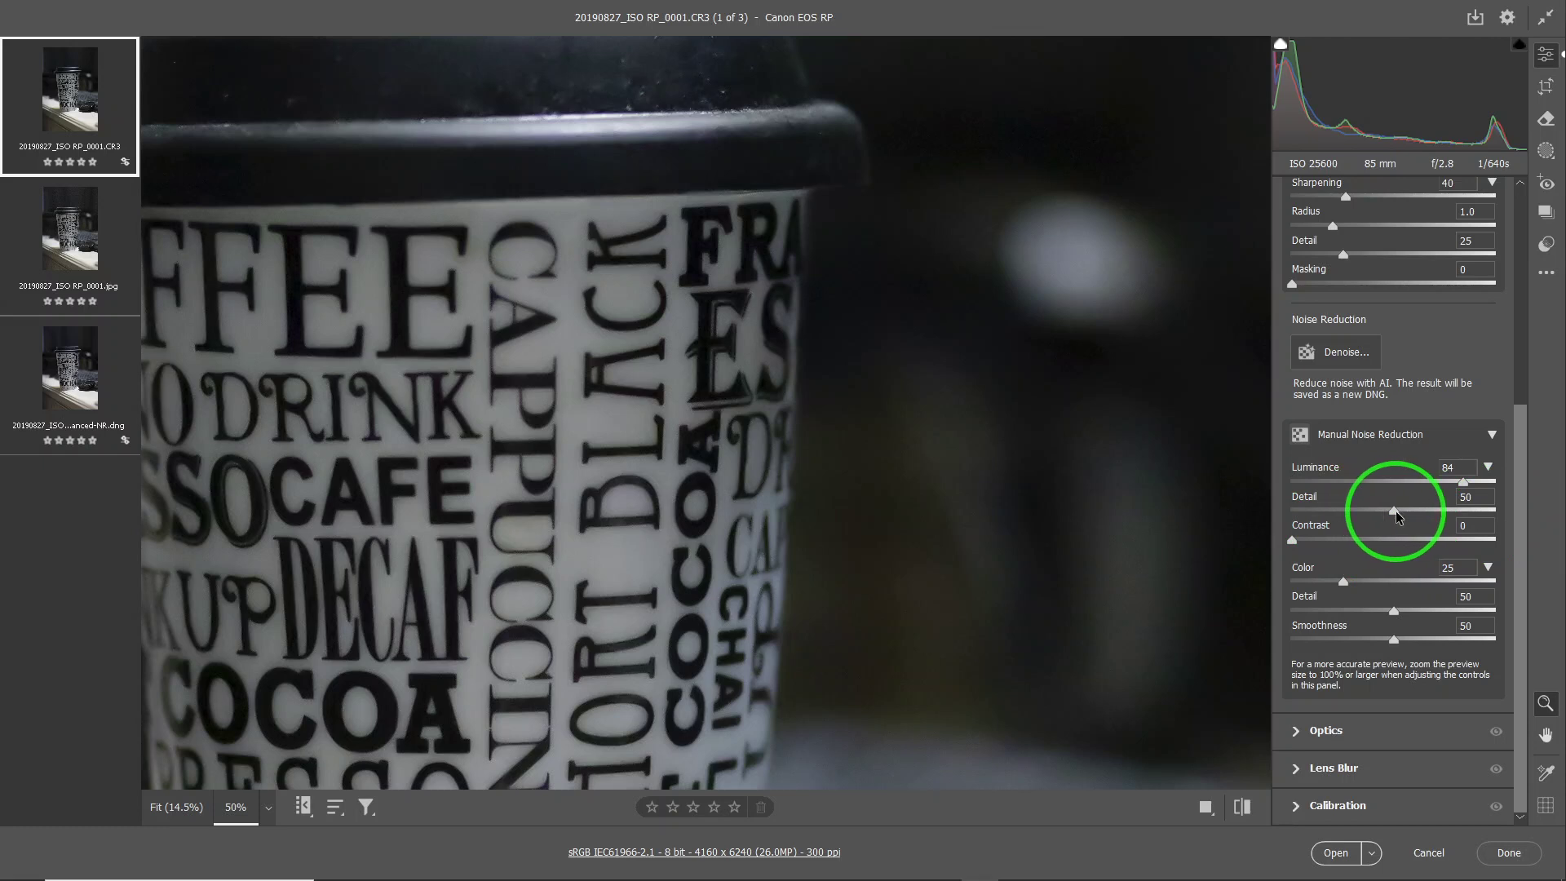
Try Luminance Detail at 77, 100 and 0, then settle it at 39.
drag(1394, 510, 1450, 512)
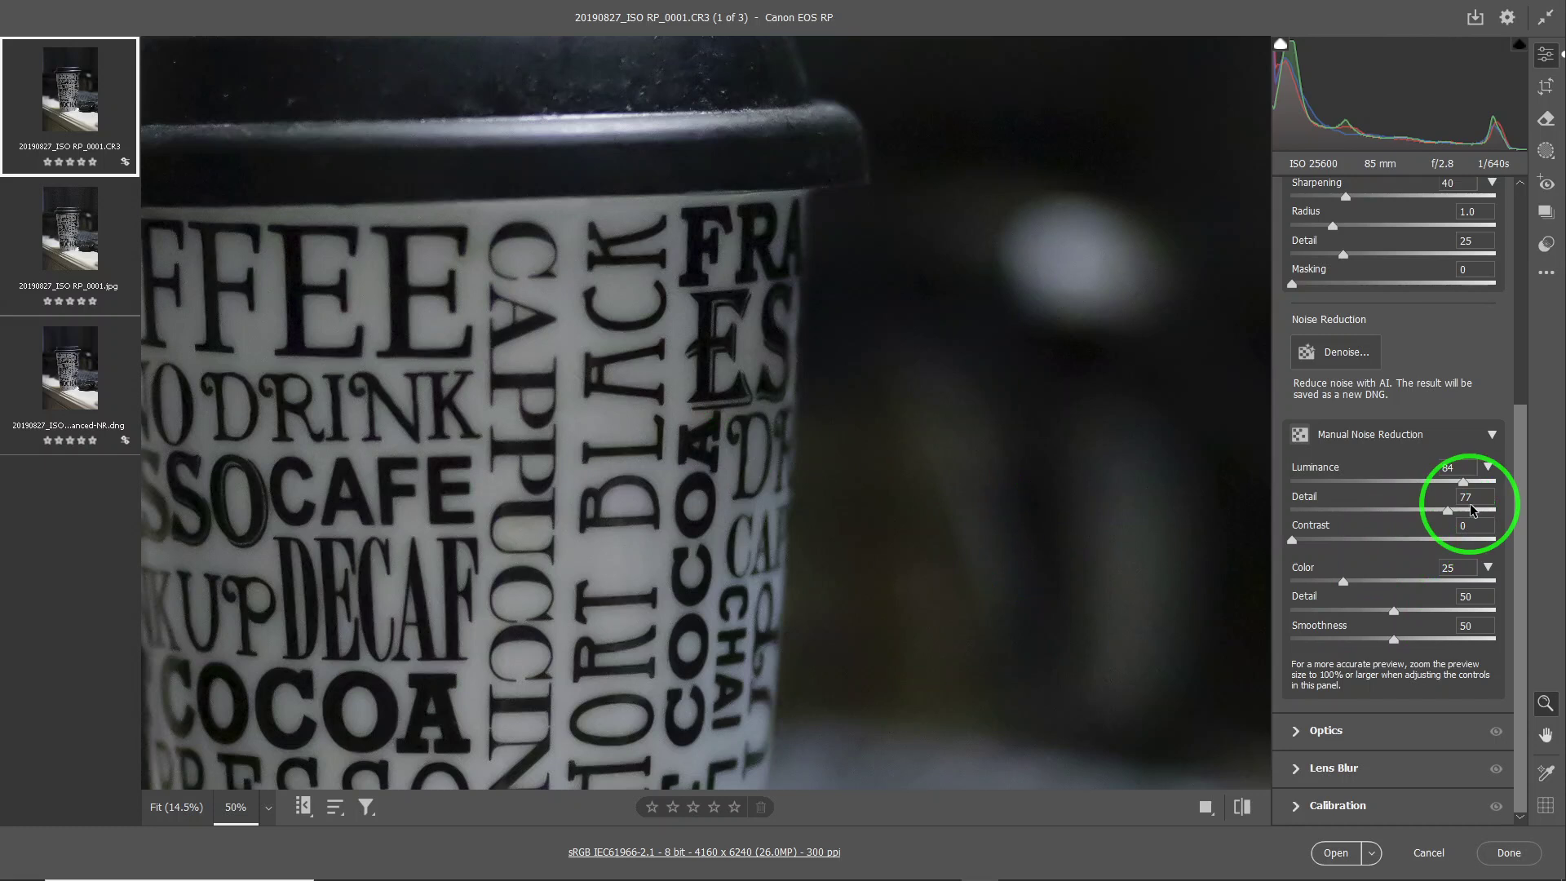
drag(1437, 510, 1499, 512)
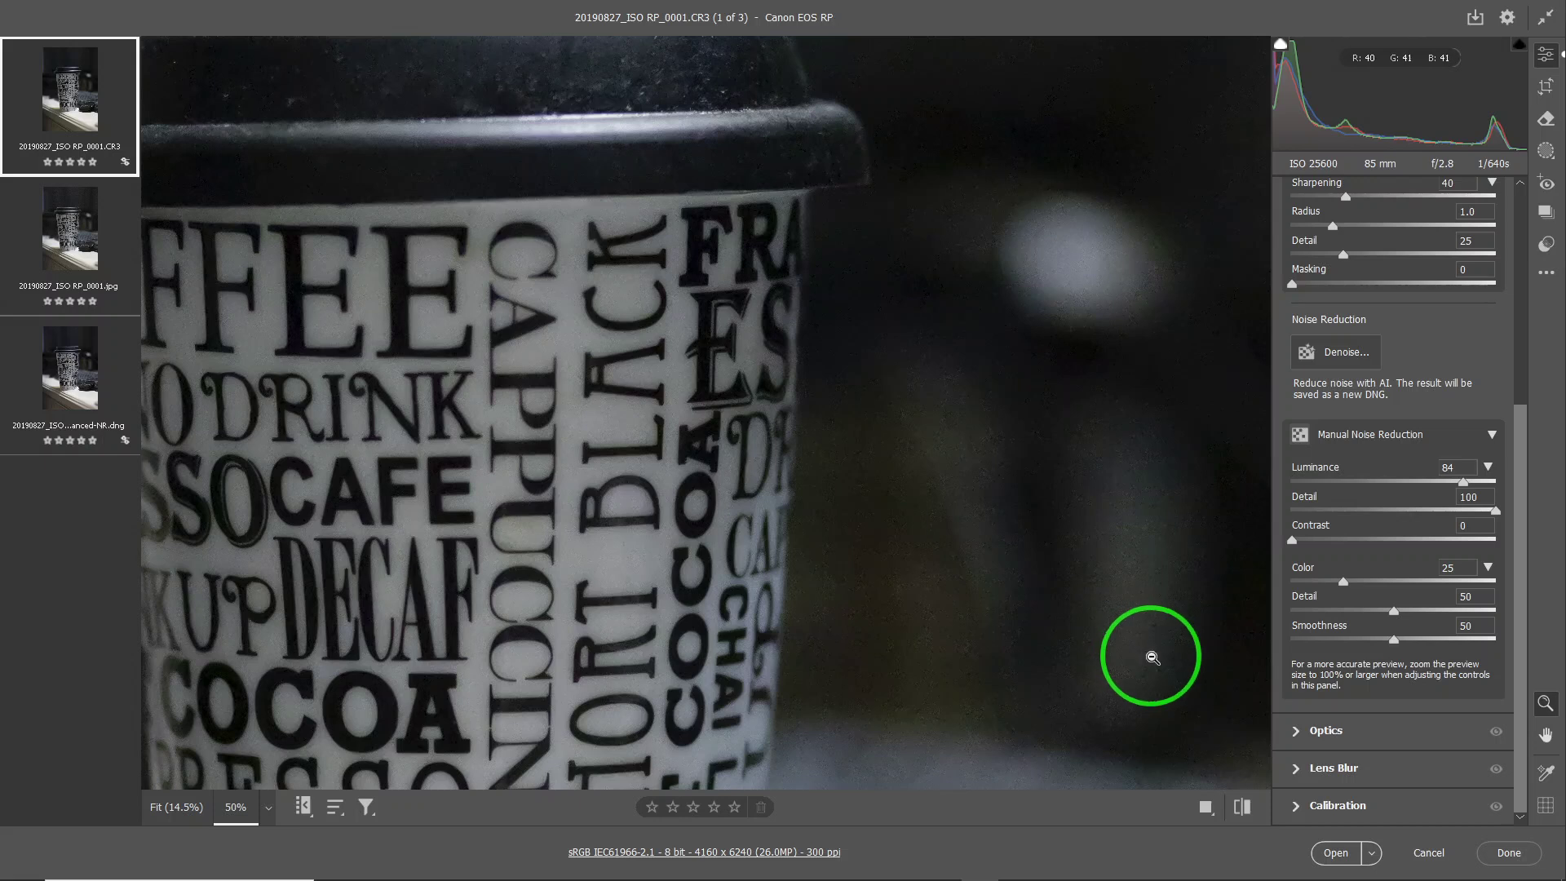
drag(1497, 513, 1269, 524)
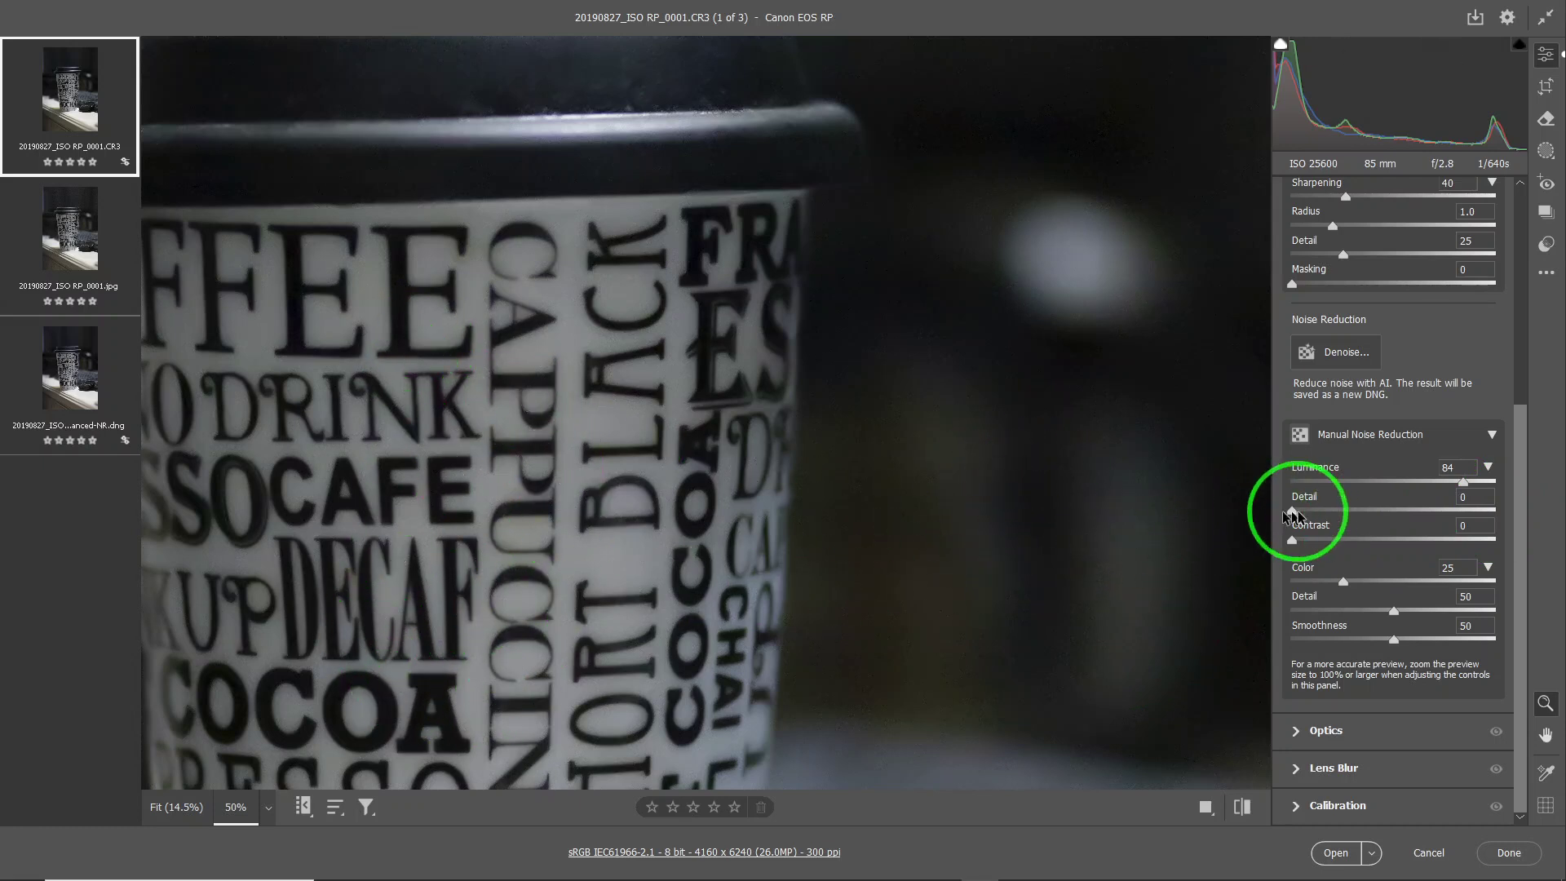
drag(1295, 512, 1380, 519)
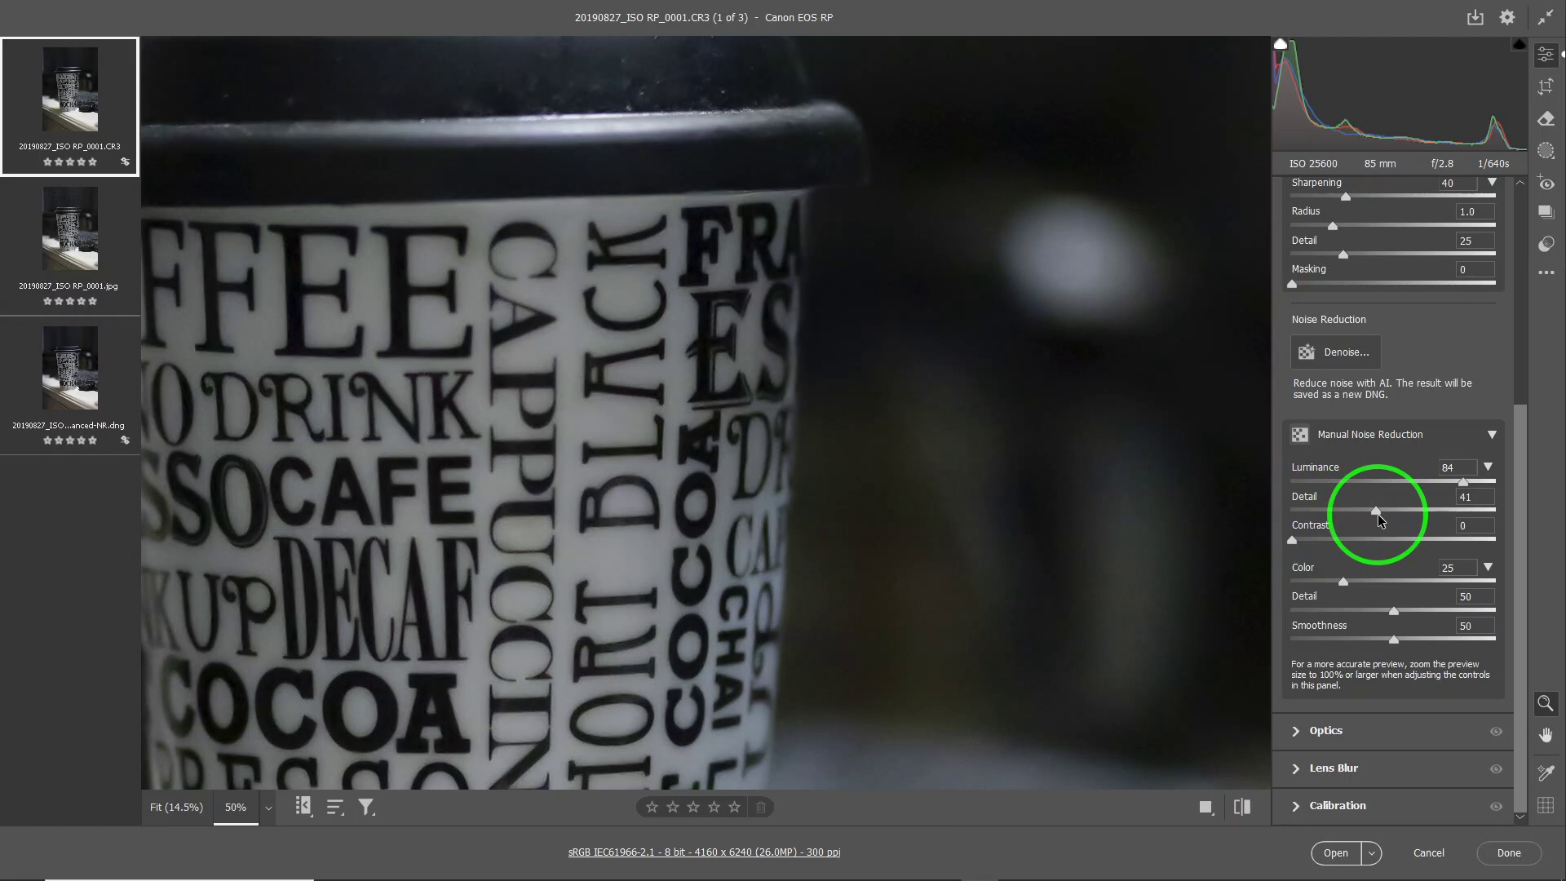
drag(1378, 520, 1313, 588)
click(1164, 716)
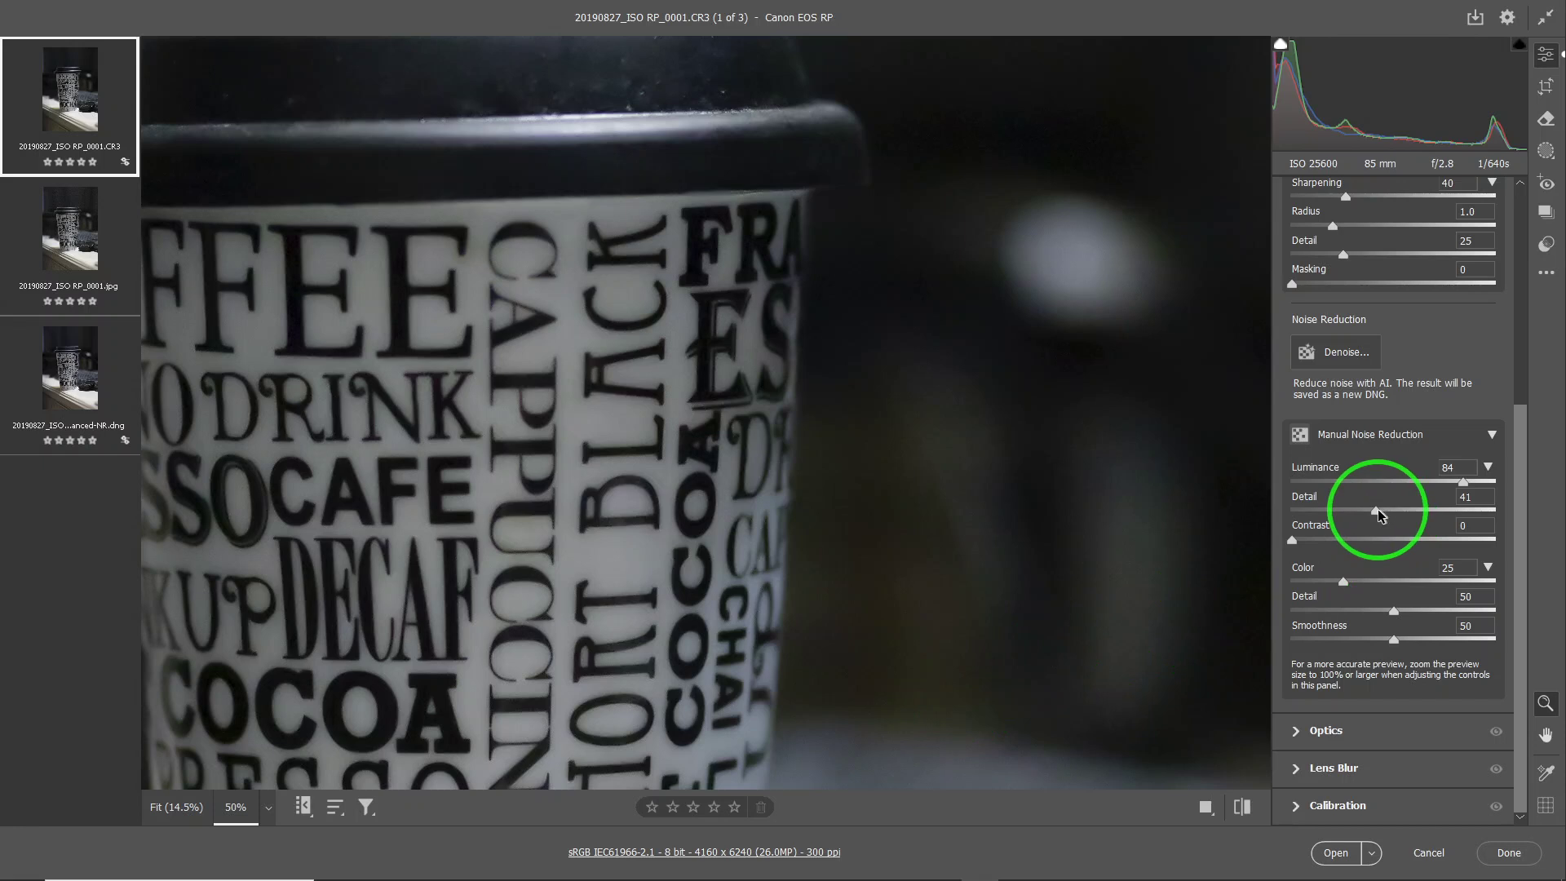
drag(1375, 511, 1374, 514)
click(1153, 605)
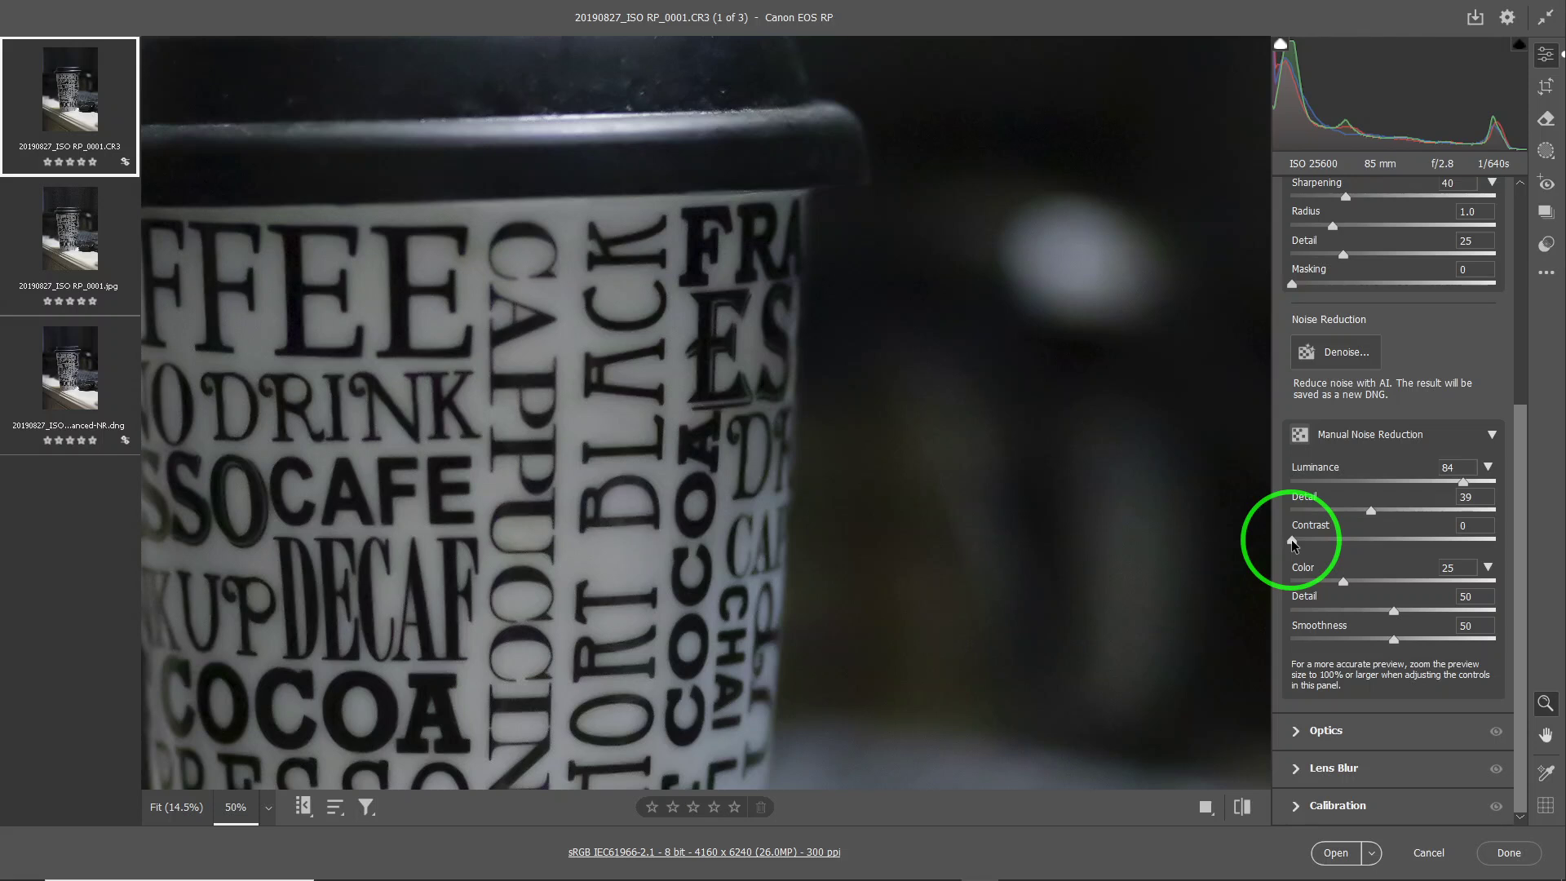
Test Luminance Contrast at 100, settle it at 18, and drop Color noise reduction to 0.
drag(1290, 540, 1537, 552)
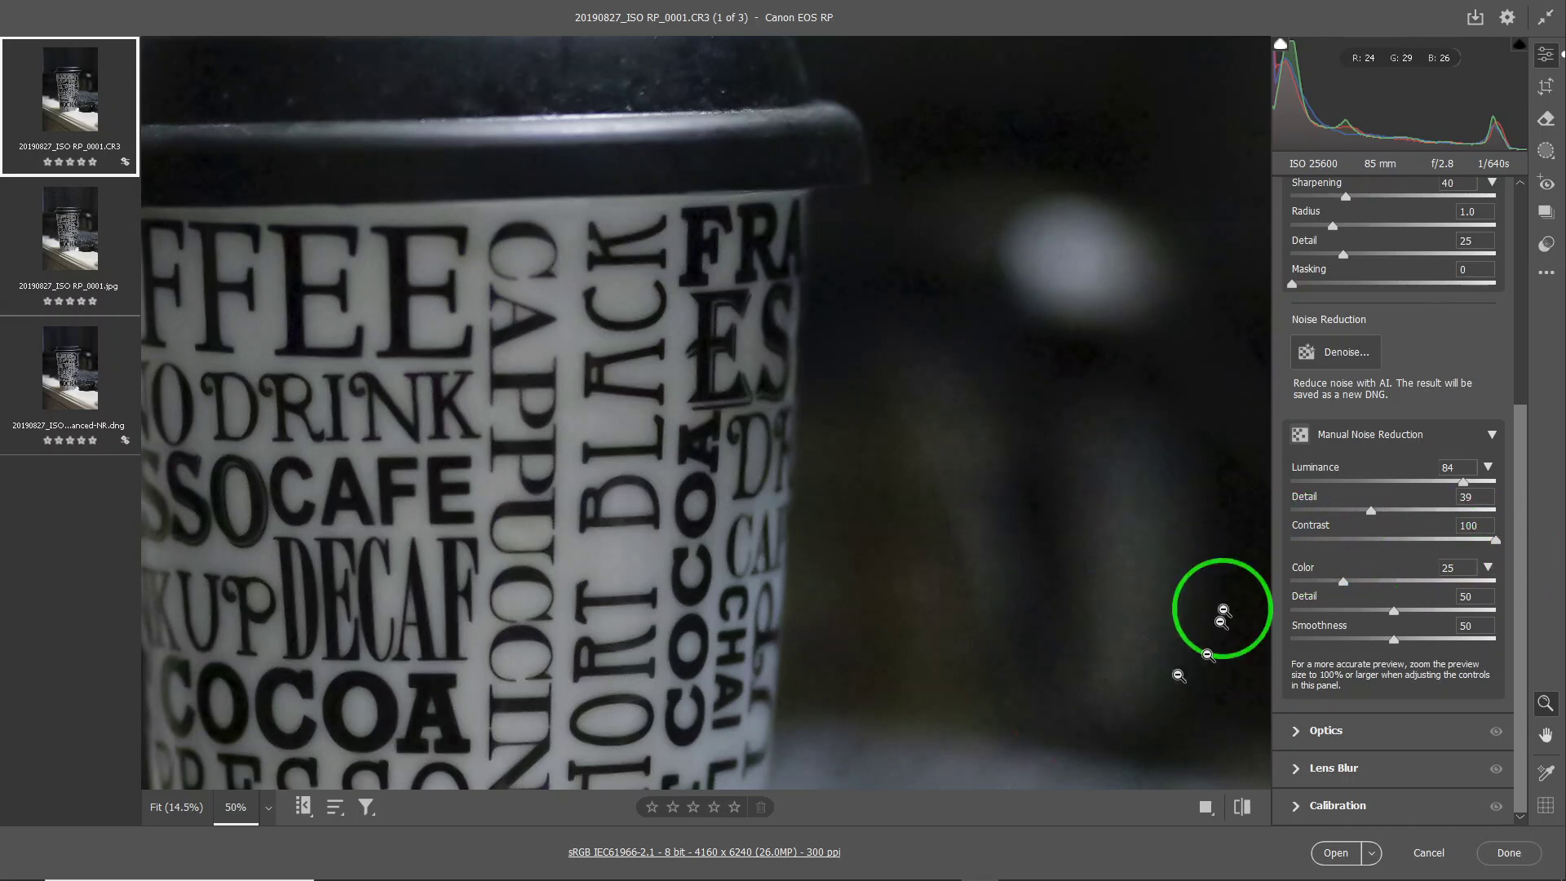
drag(1495, 541, 1328, 545)
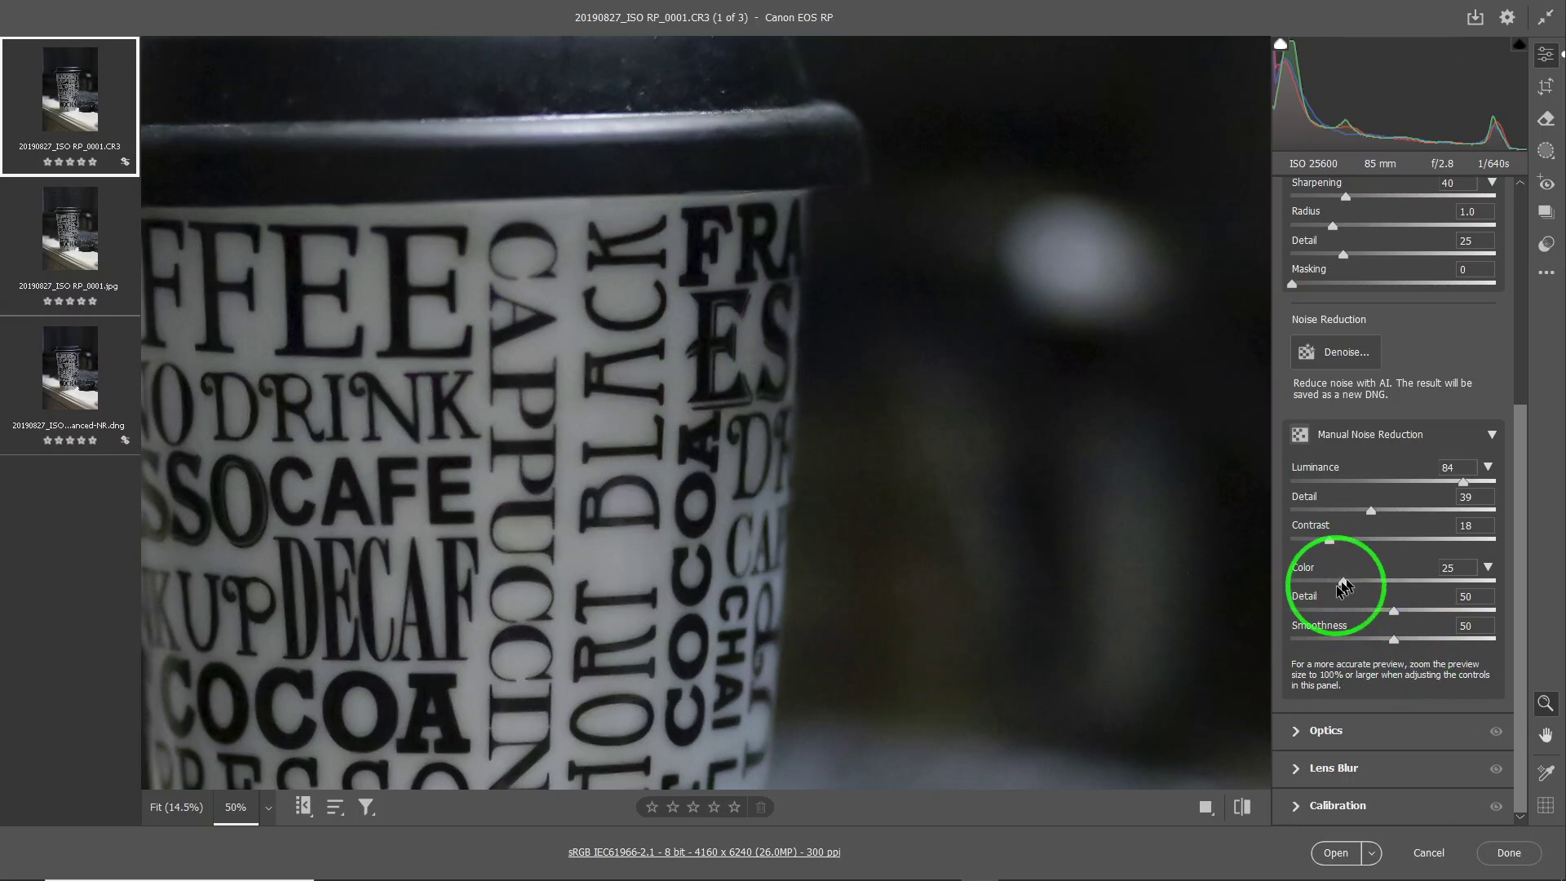
drag(1344, 582, 755, 454)
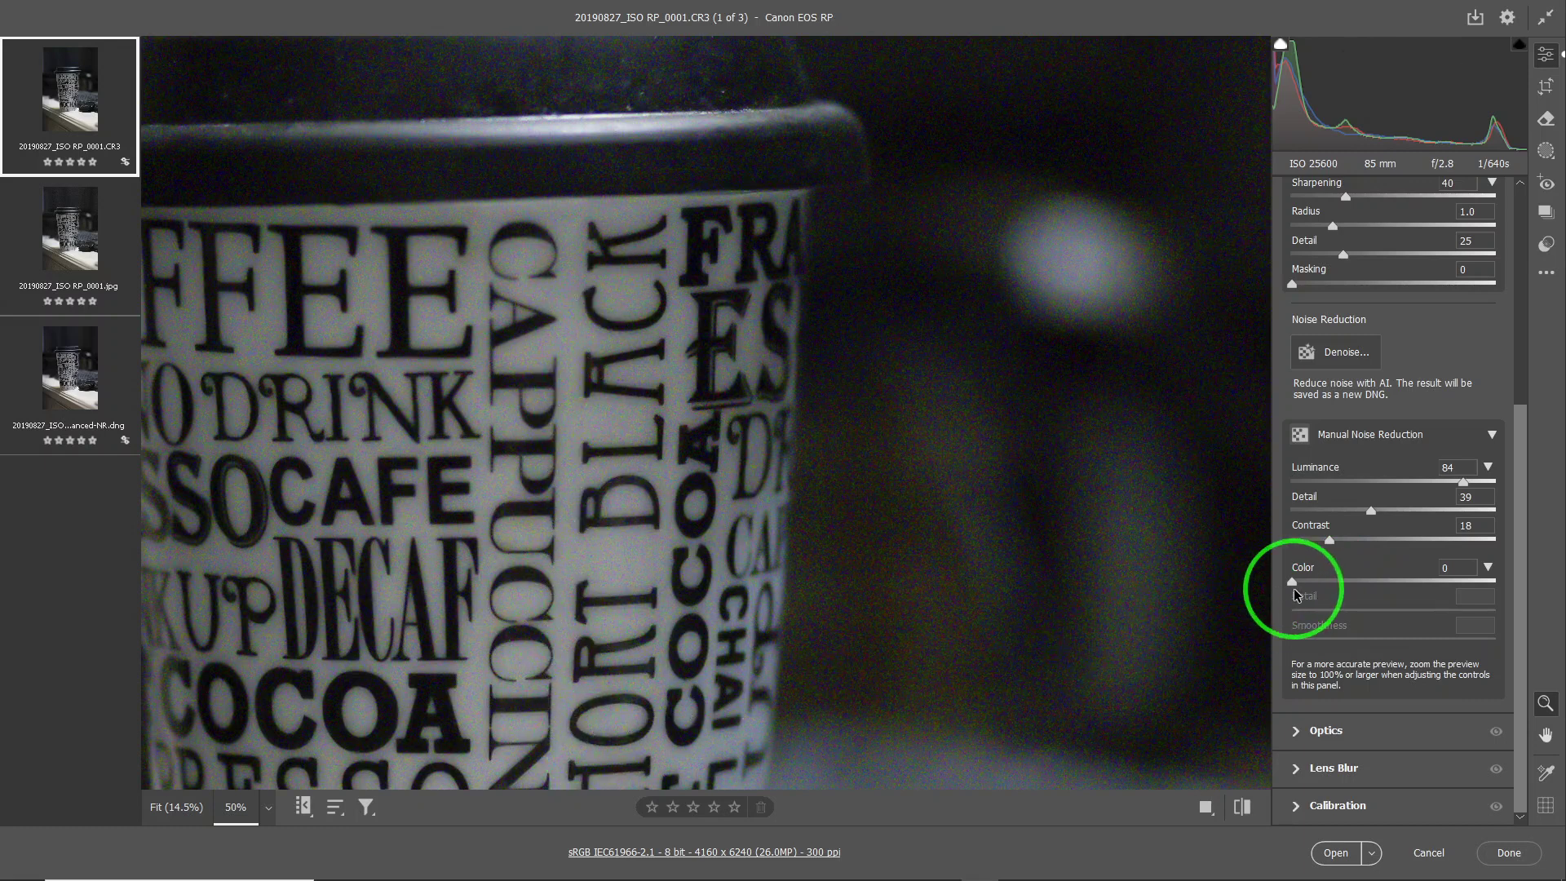
Bring Color noise reduction from 0 back to 37, then tune Color Detail 48 and Smoothness 49.
drag(1293, 586, 1367, 584)
click(1381, 709)
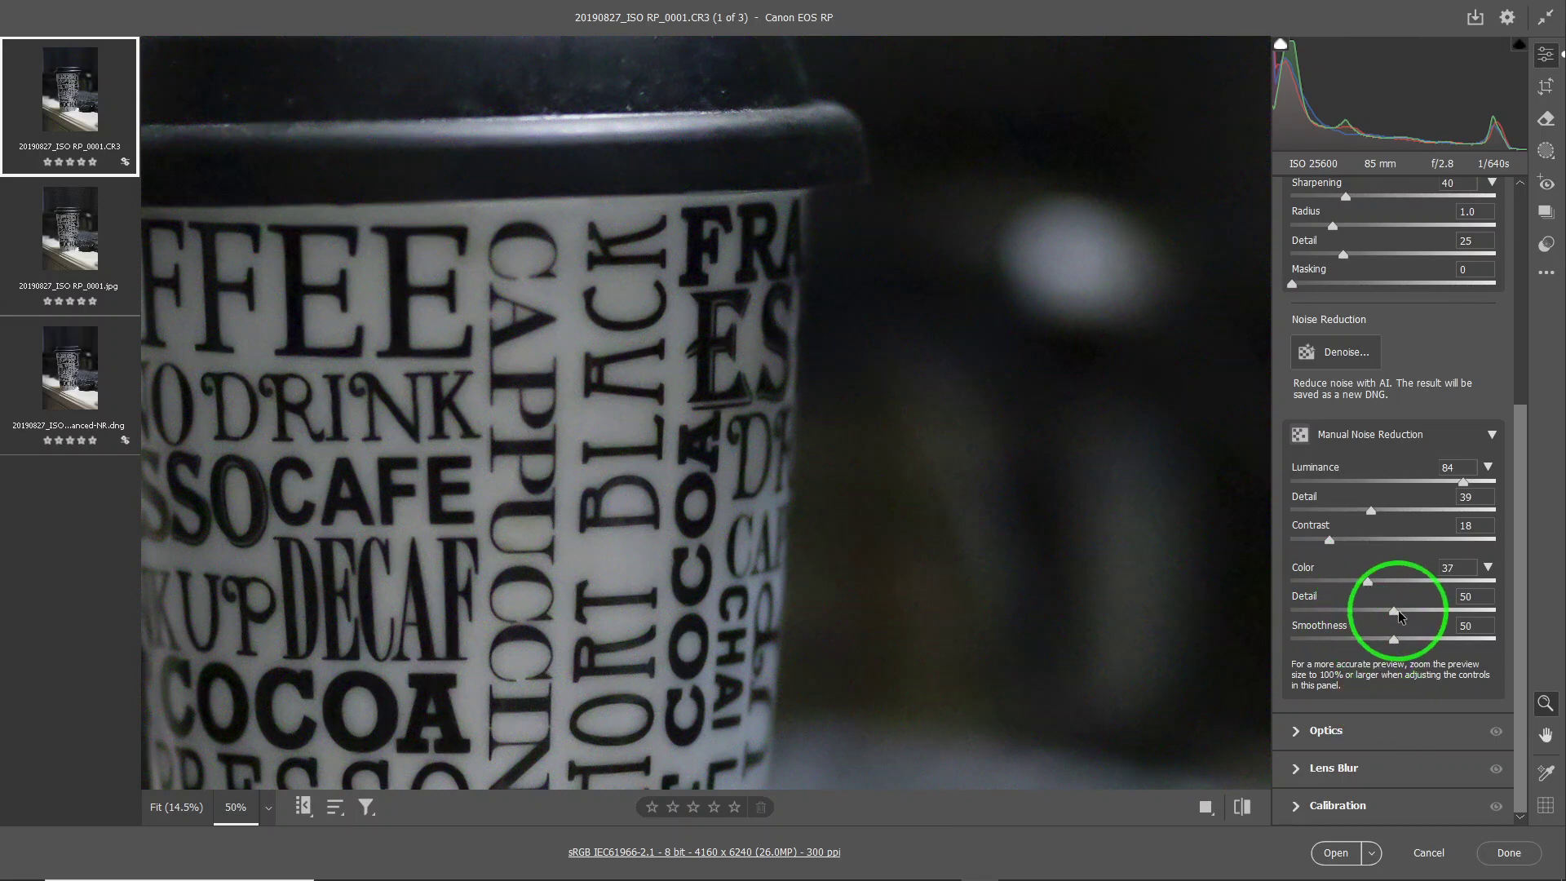
mouse_move(1397, 618)
mouse_down()
mouse_move(1335, 621)
mouse_move(1395, 630)
mouse_up()
click(1395, 639)
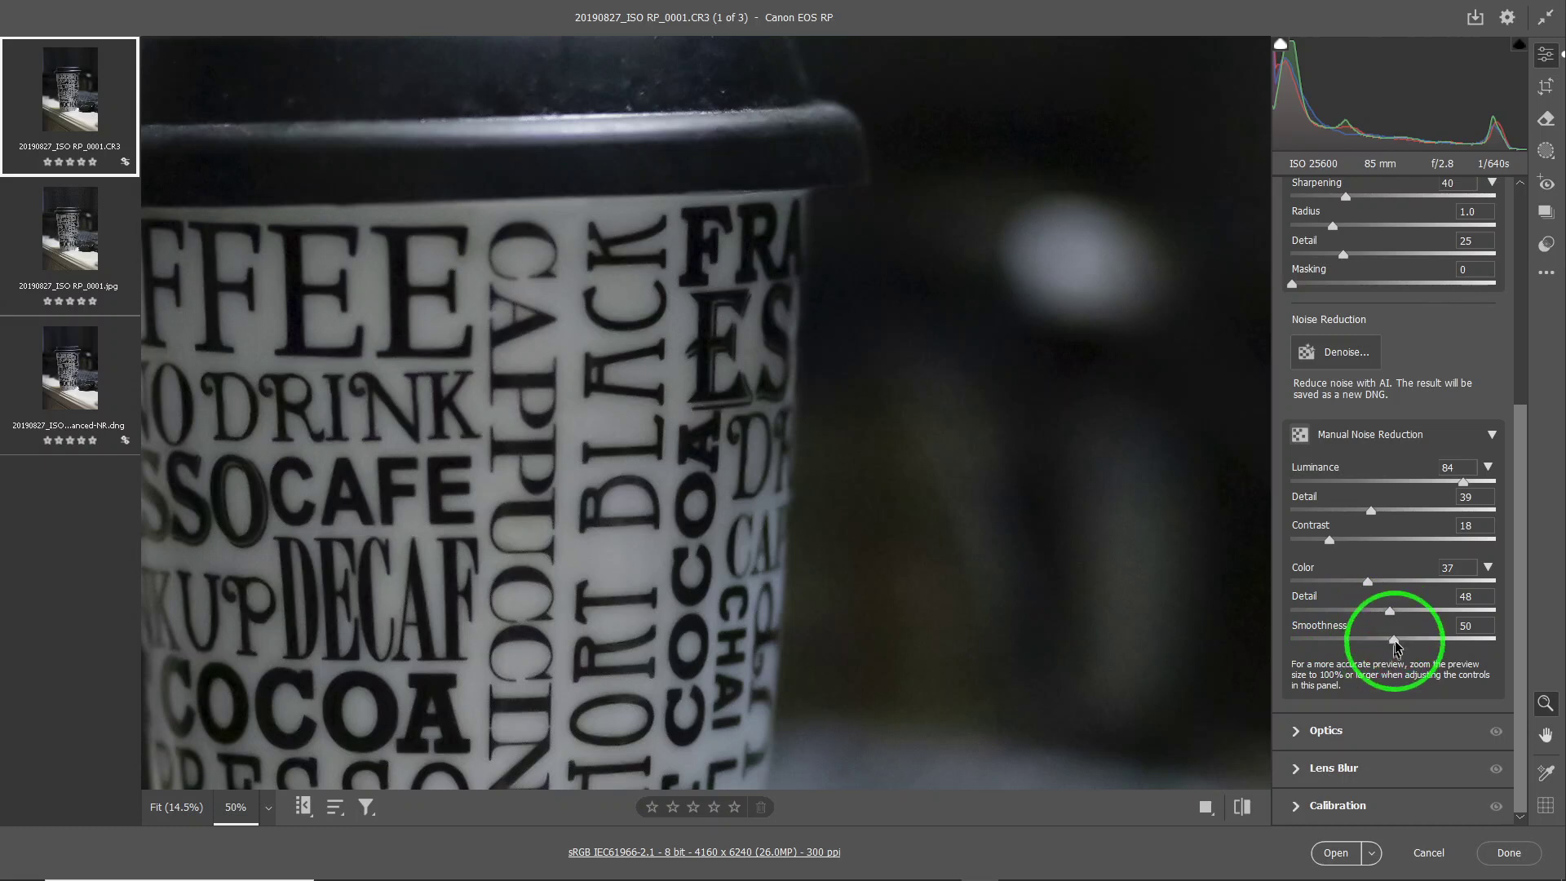
drag(1394, 643, 1429, 643)
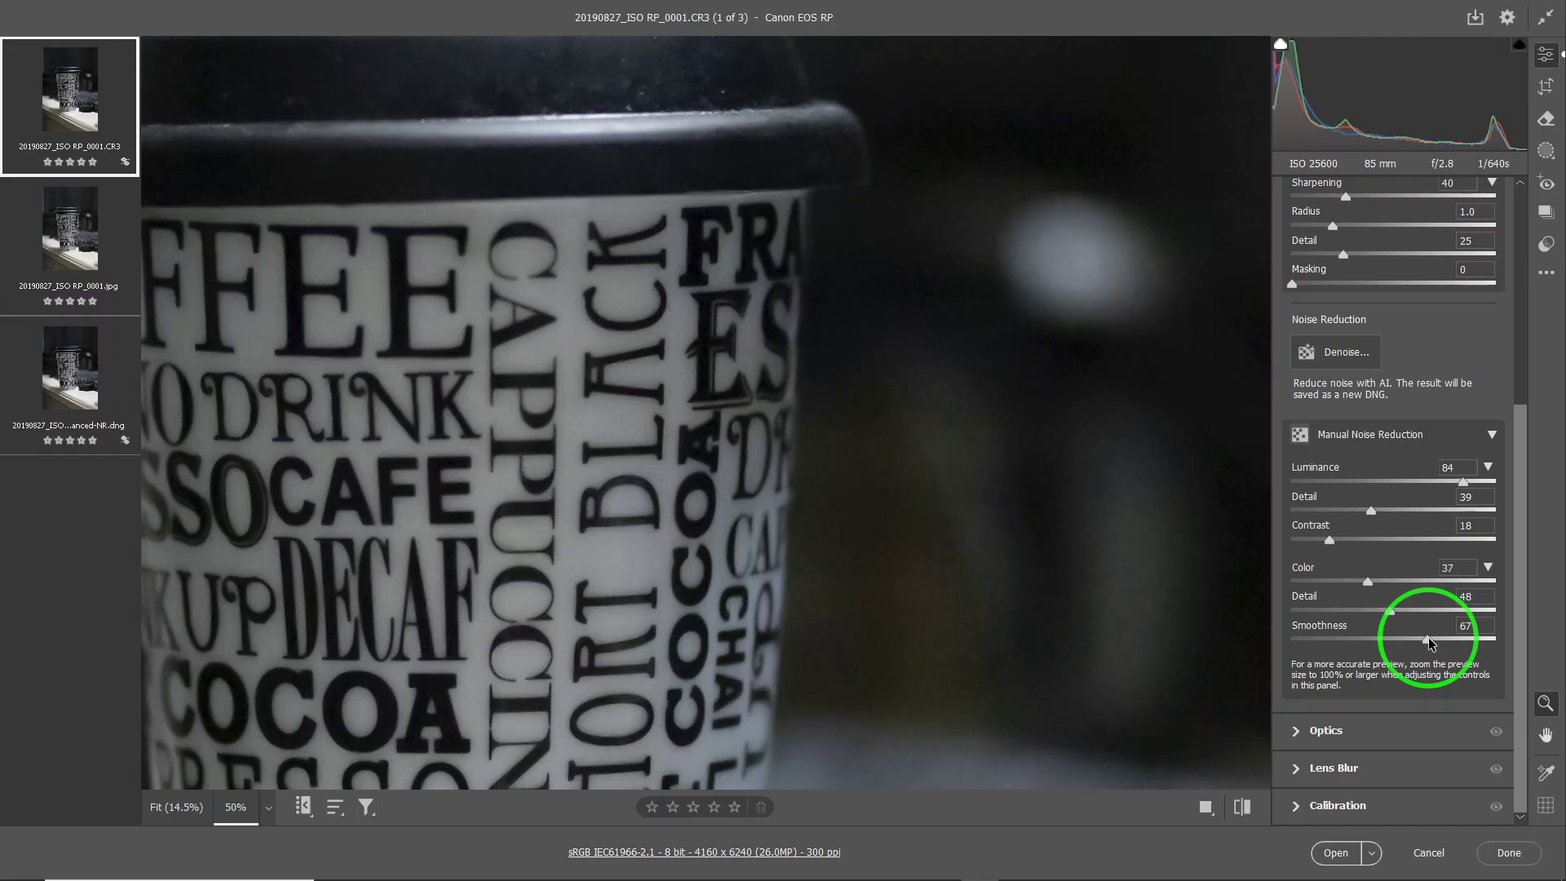
drag(1429, 643, 1394, 650)
click(1392, 645)
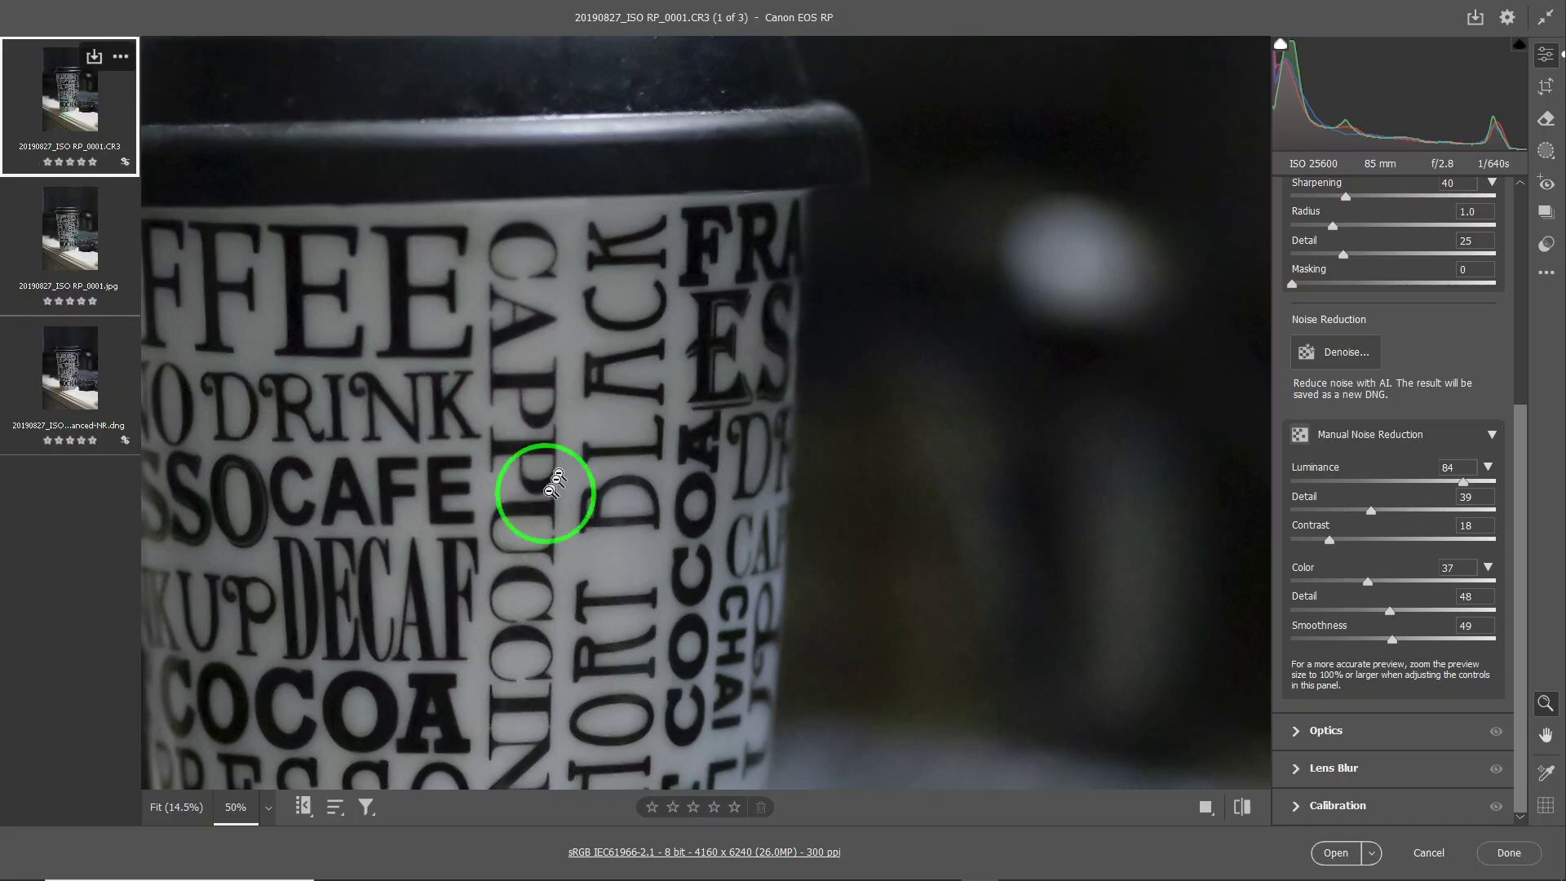
click(71, 380)
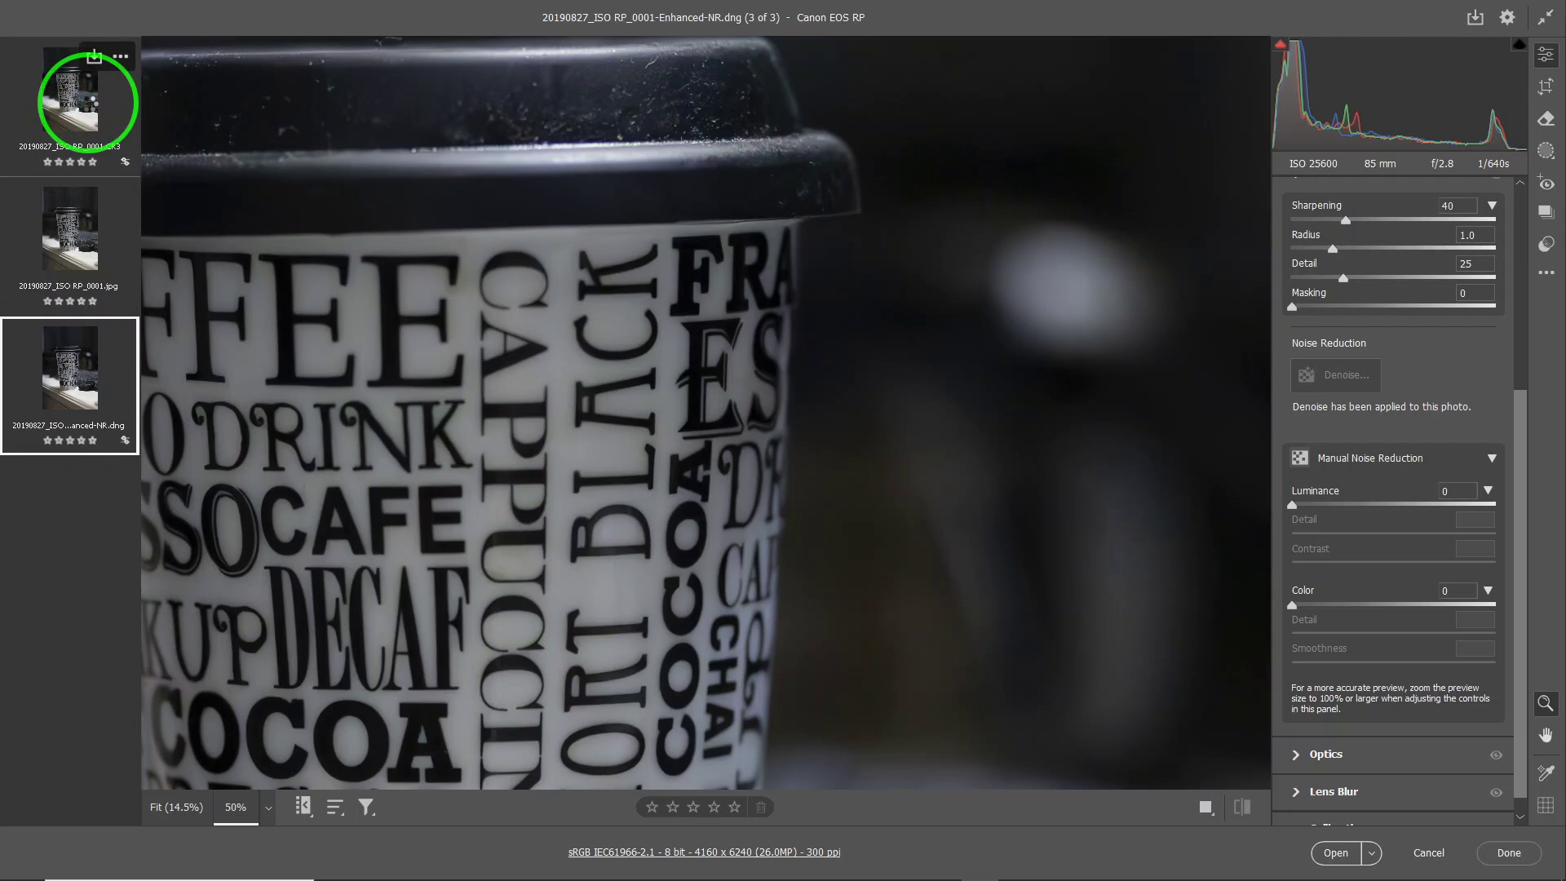
click(90, 104)
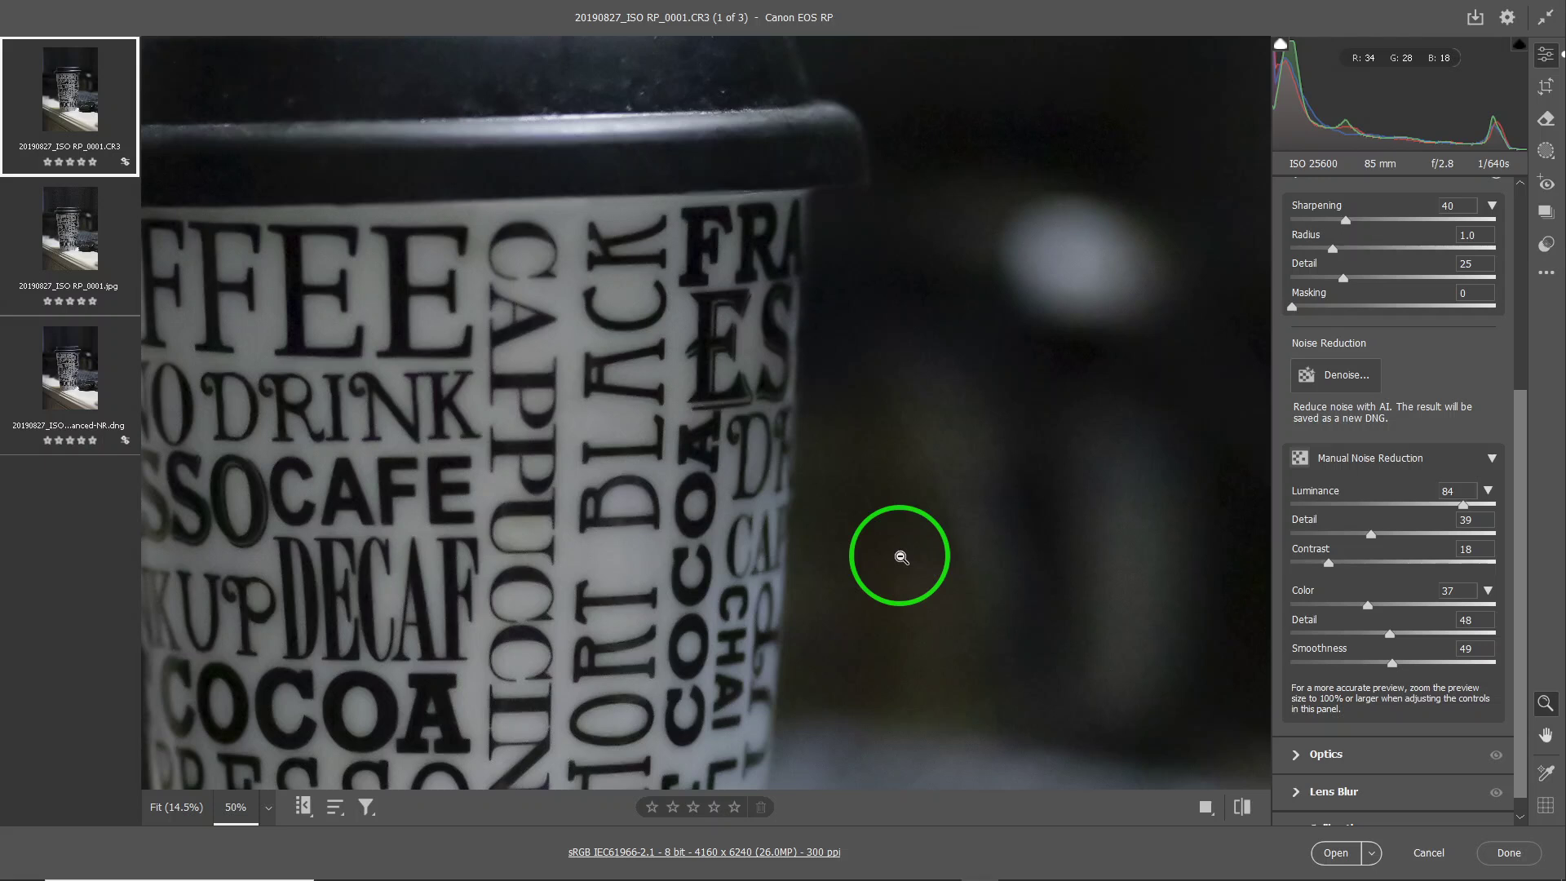
Fit the whole photo in the preview, then zoom to 50% on the cup's lettering.
click(190, 809)
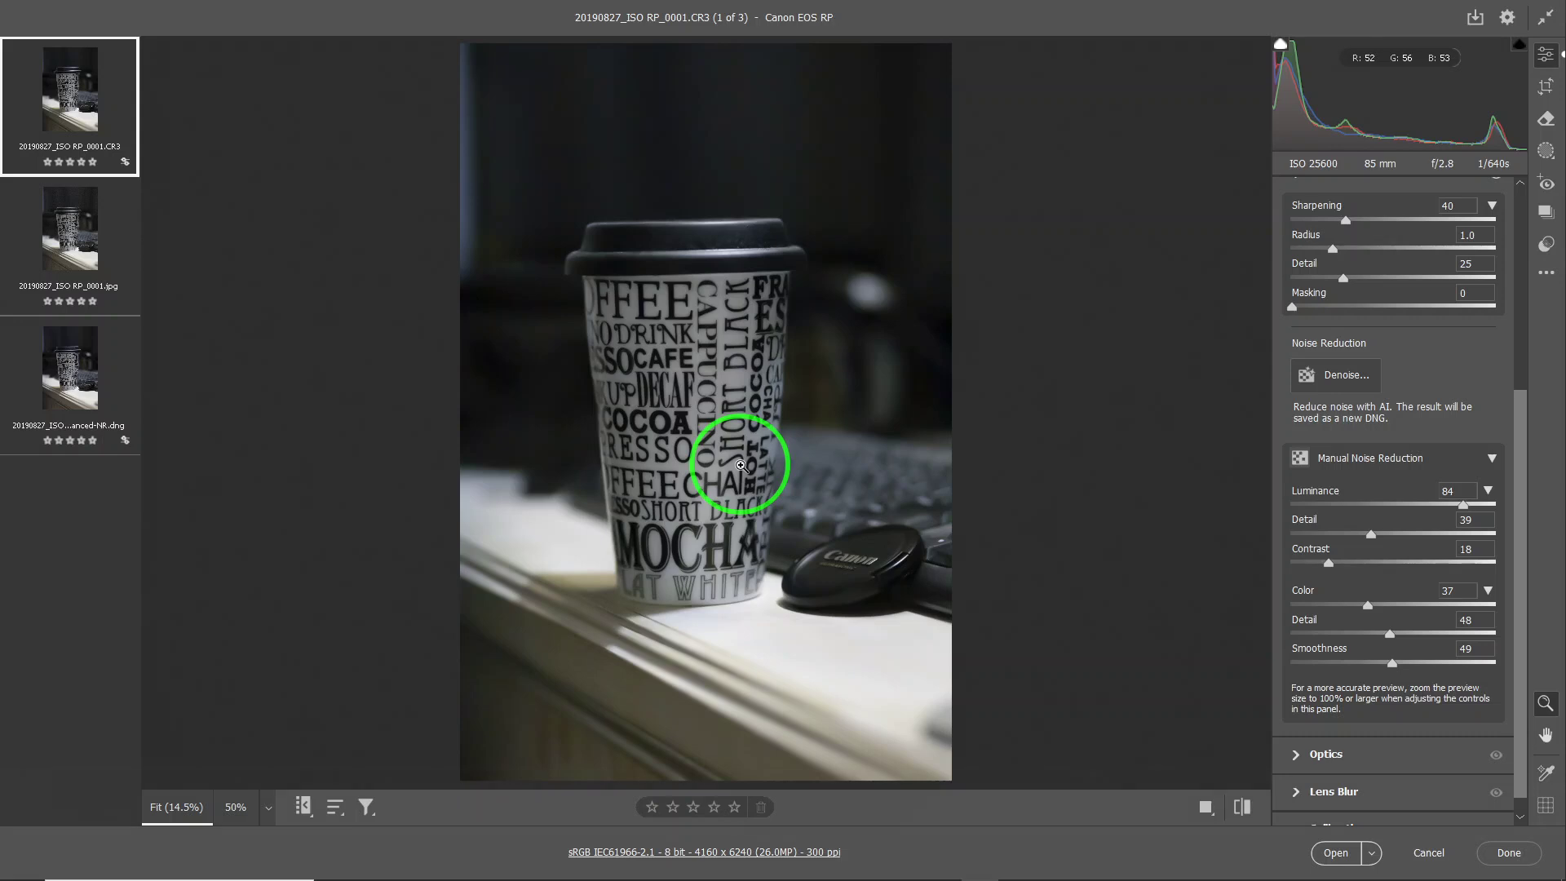
key(ctrl+equal)
key(ctrl+equal)
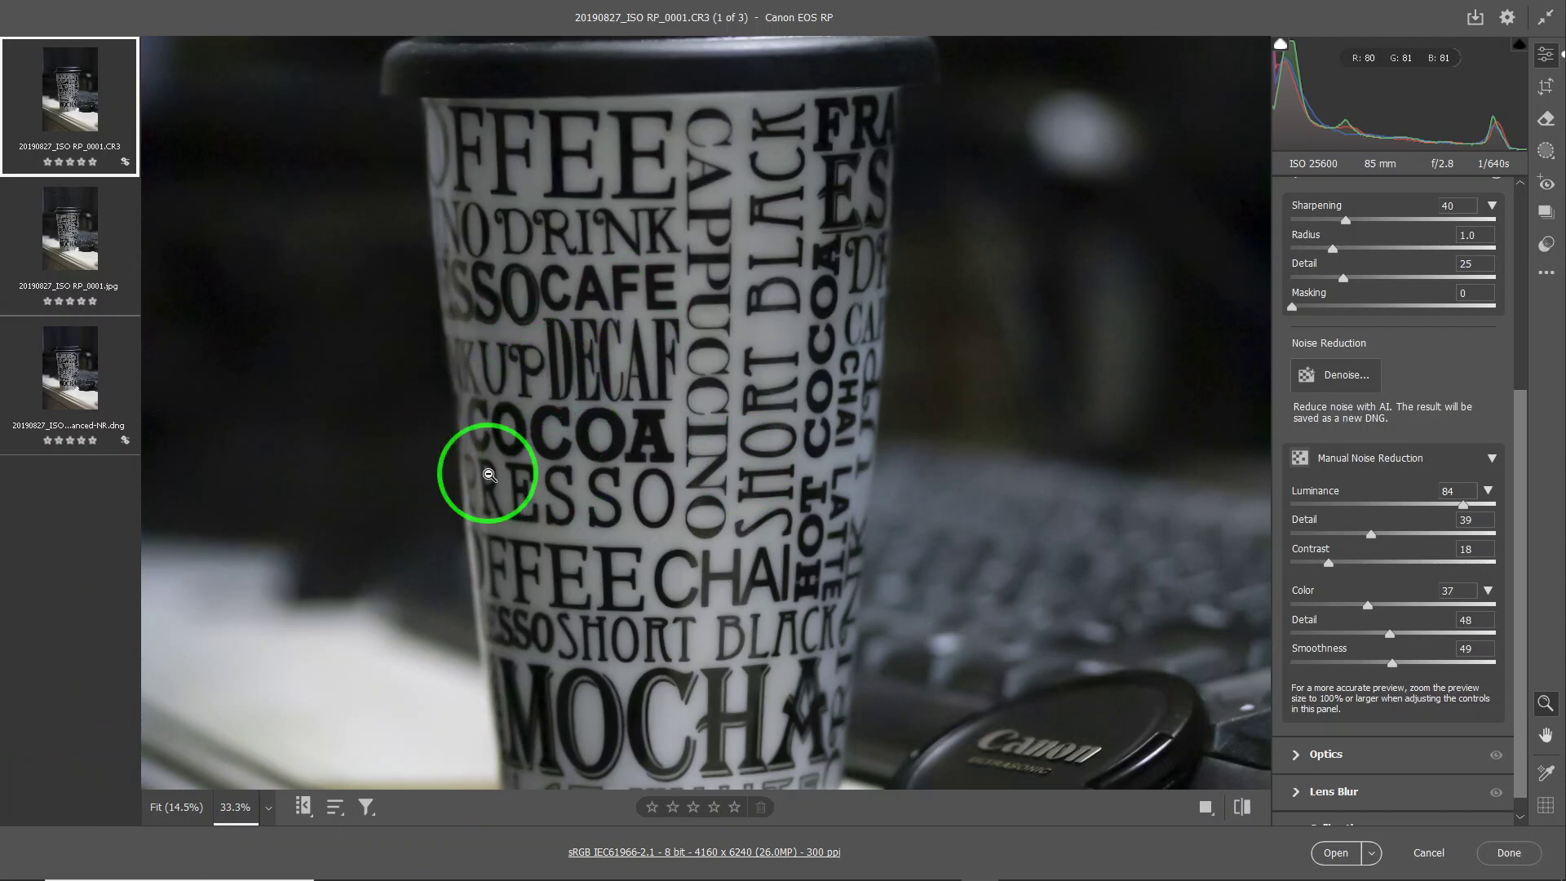
key(ctrl+equal)
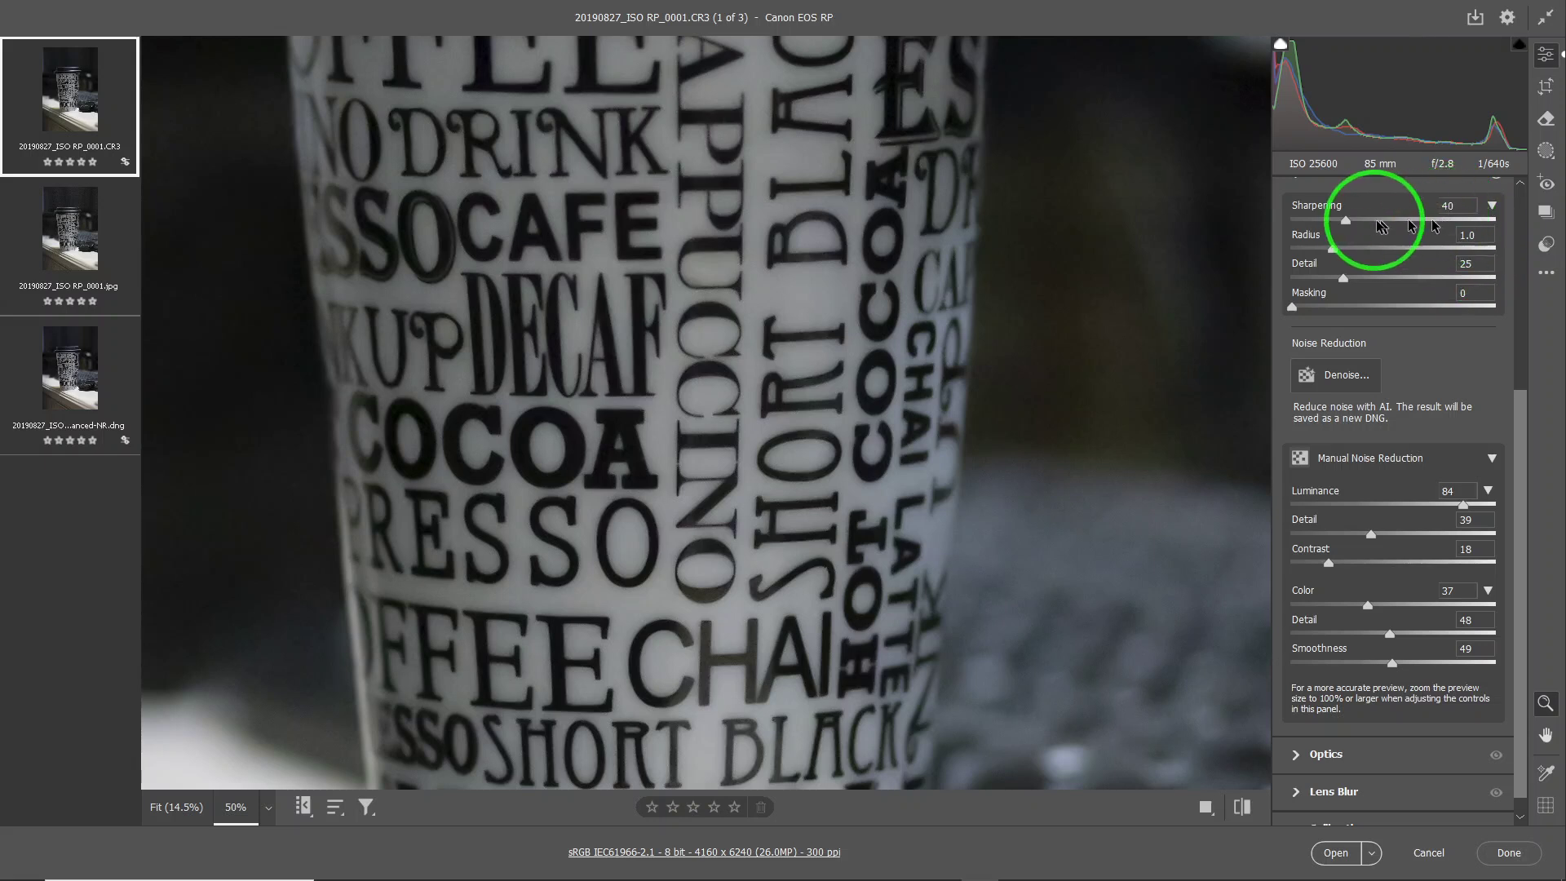
Compare Sharpening at 0 and 90, settle the Amount at 70, and drop Radius to 0.5.
drag(1346, 220, 1241, 235)
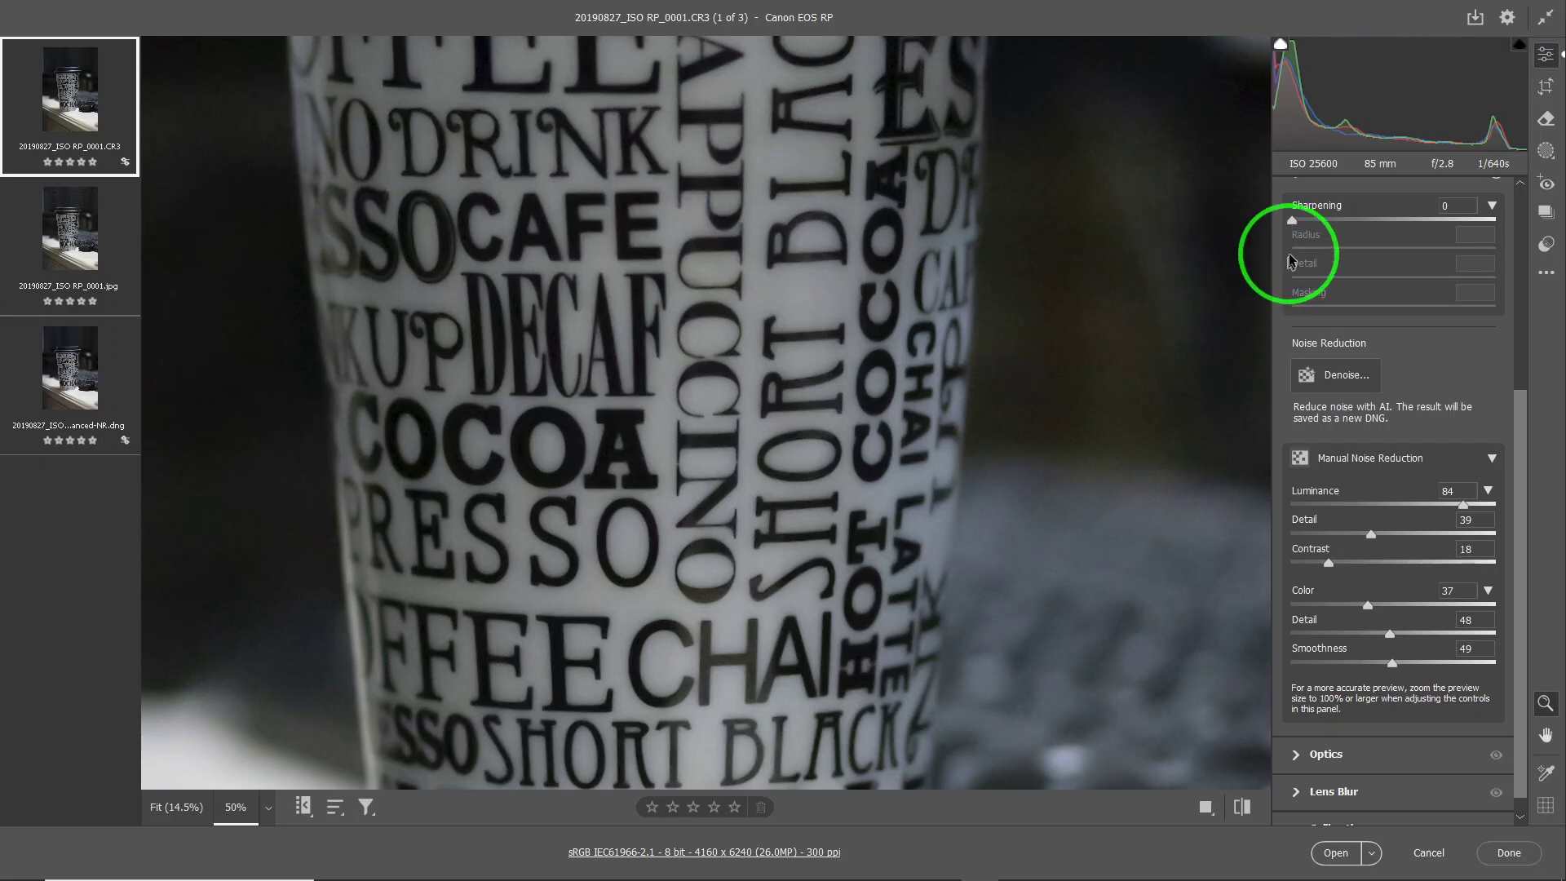
drag(1293, 225, 1348, 227)
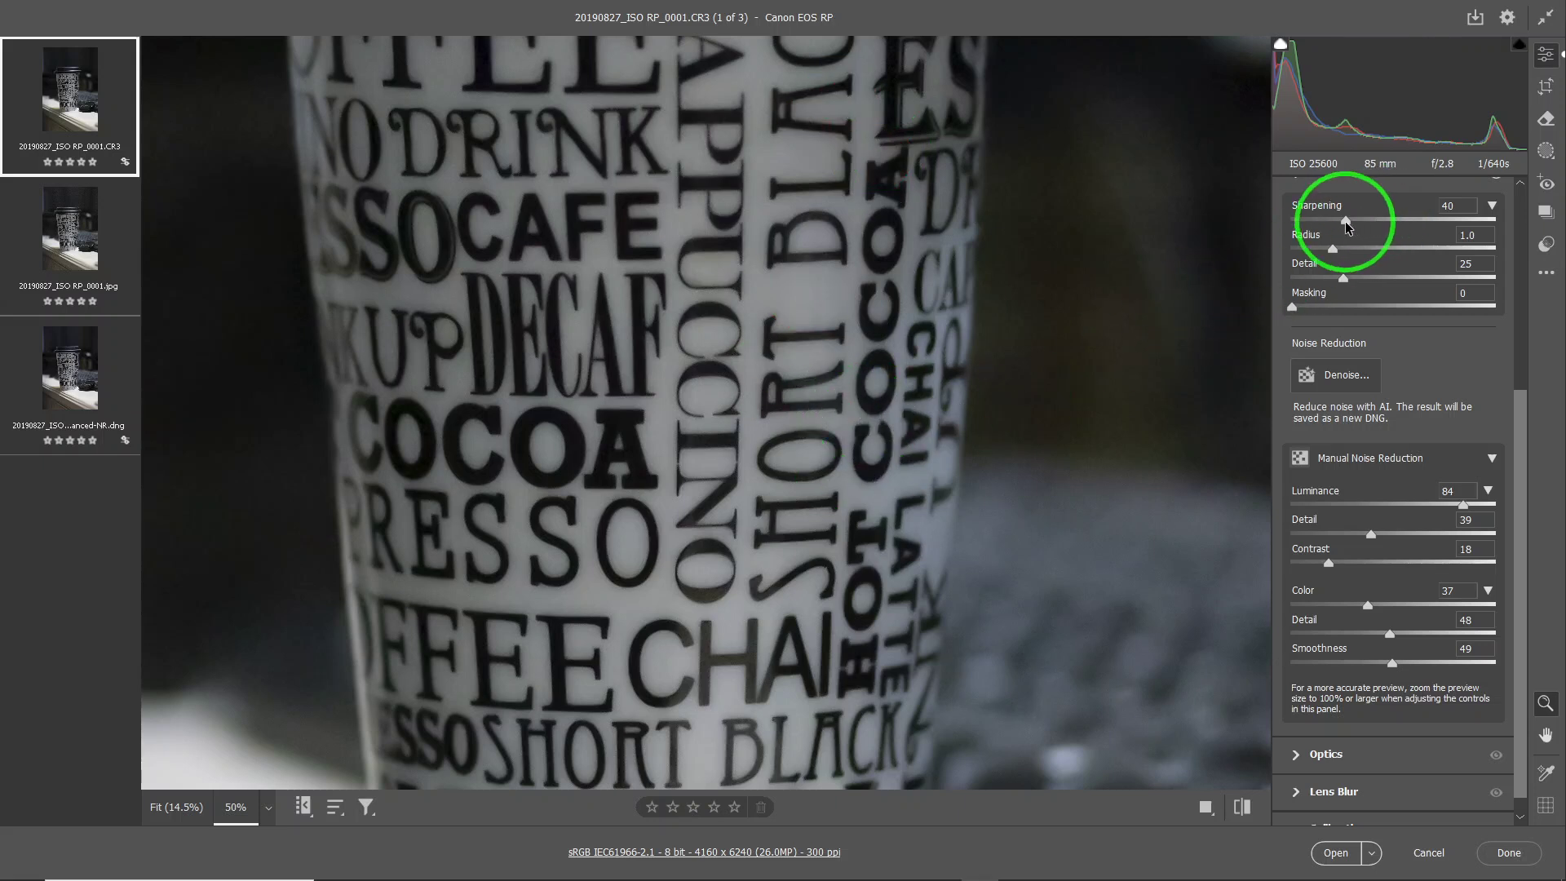
click(1411, 221)
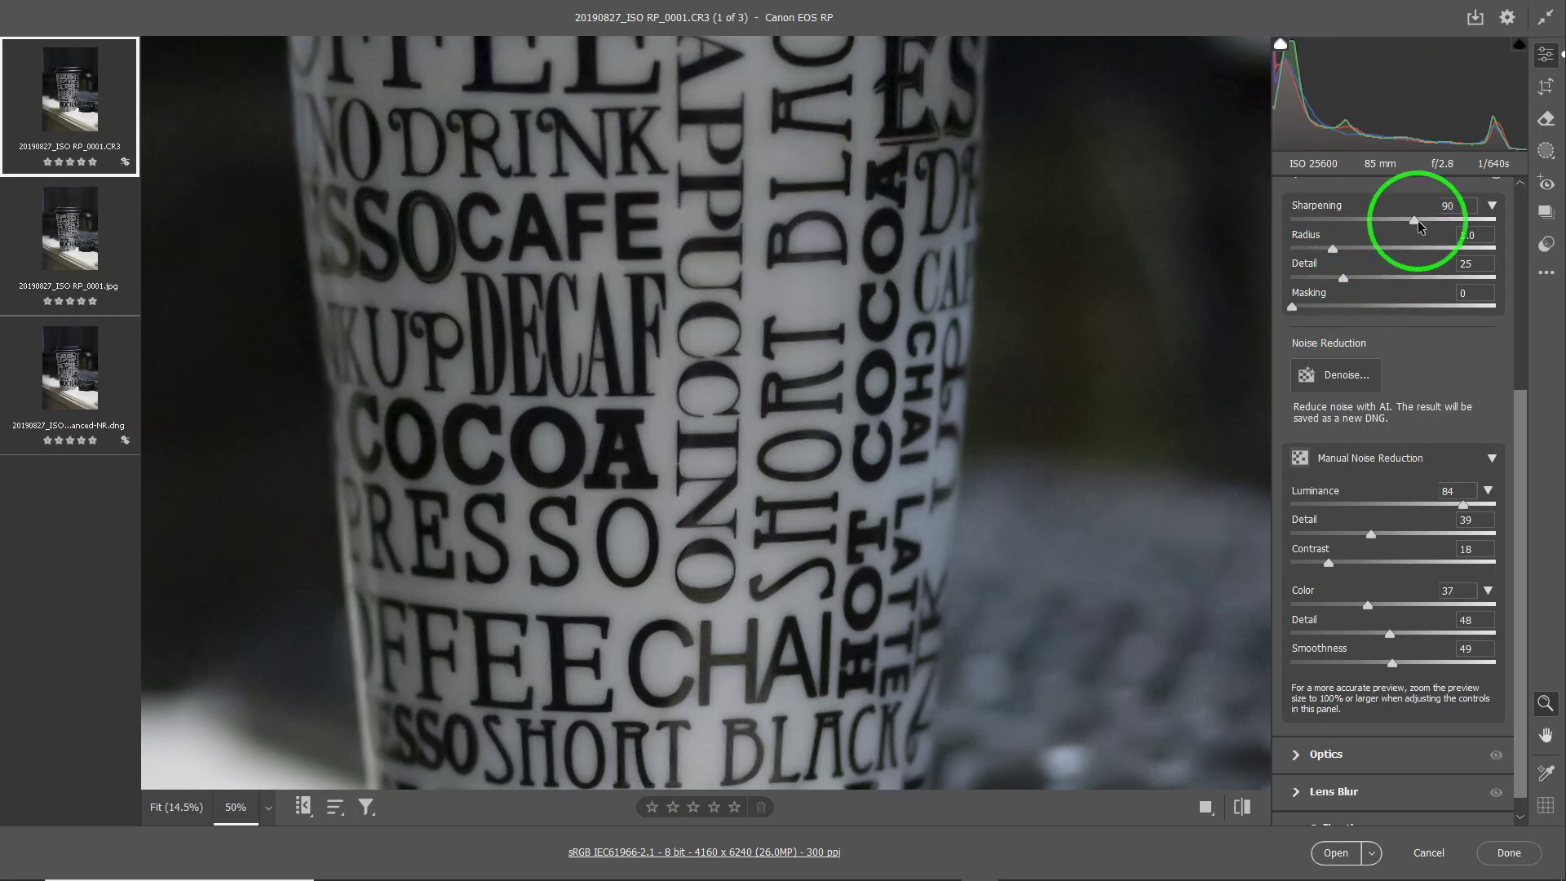
drag(1409, 223, 1390, 231)
click(1426, 410)
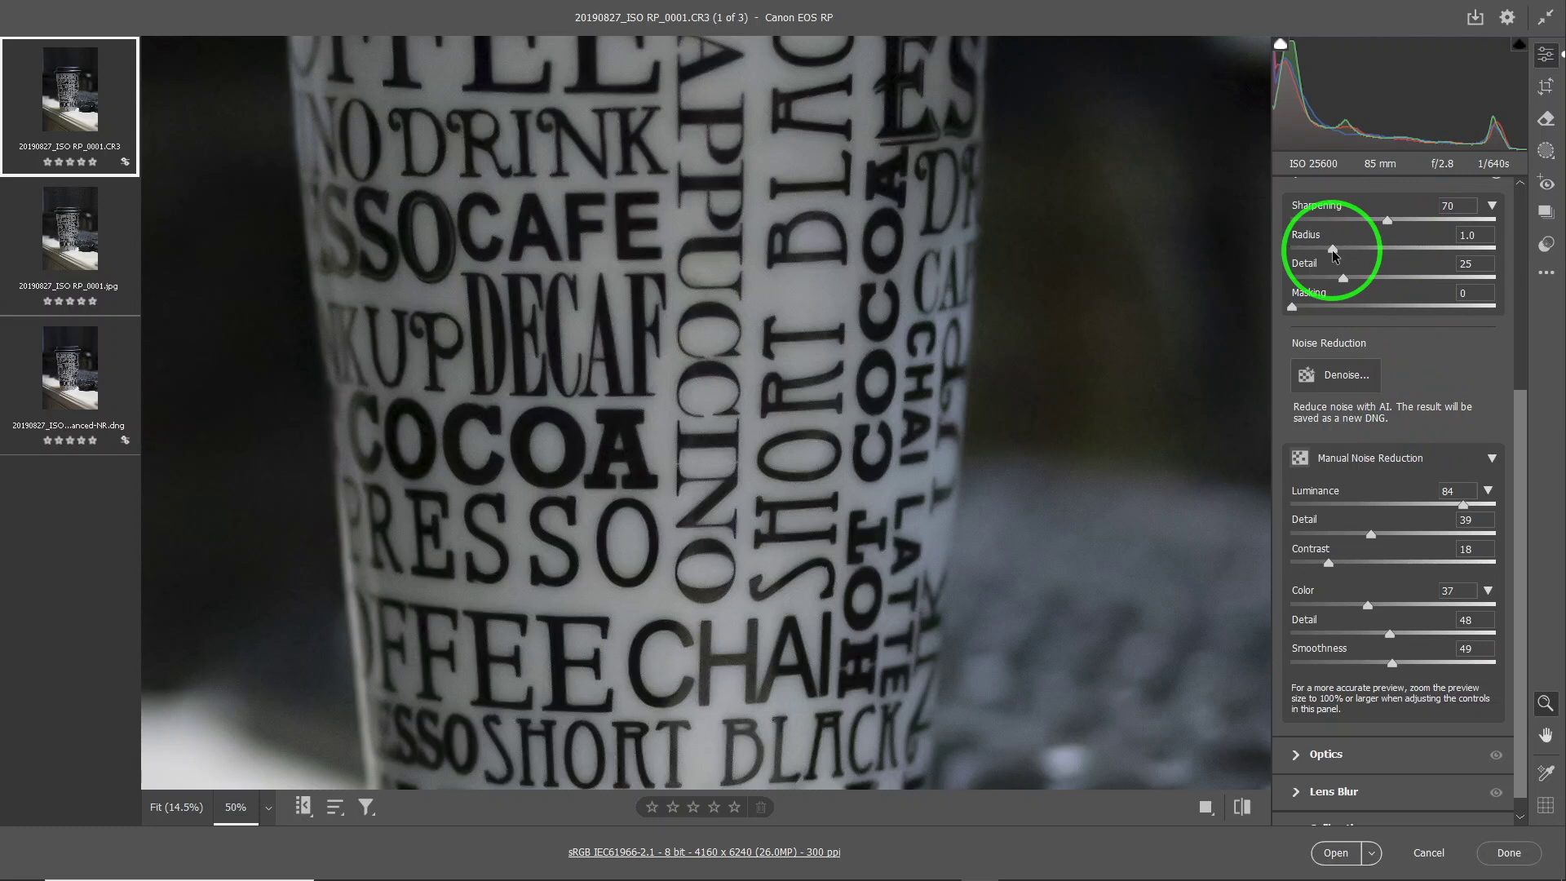
drag(1332, 250, 1260, 251)
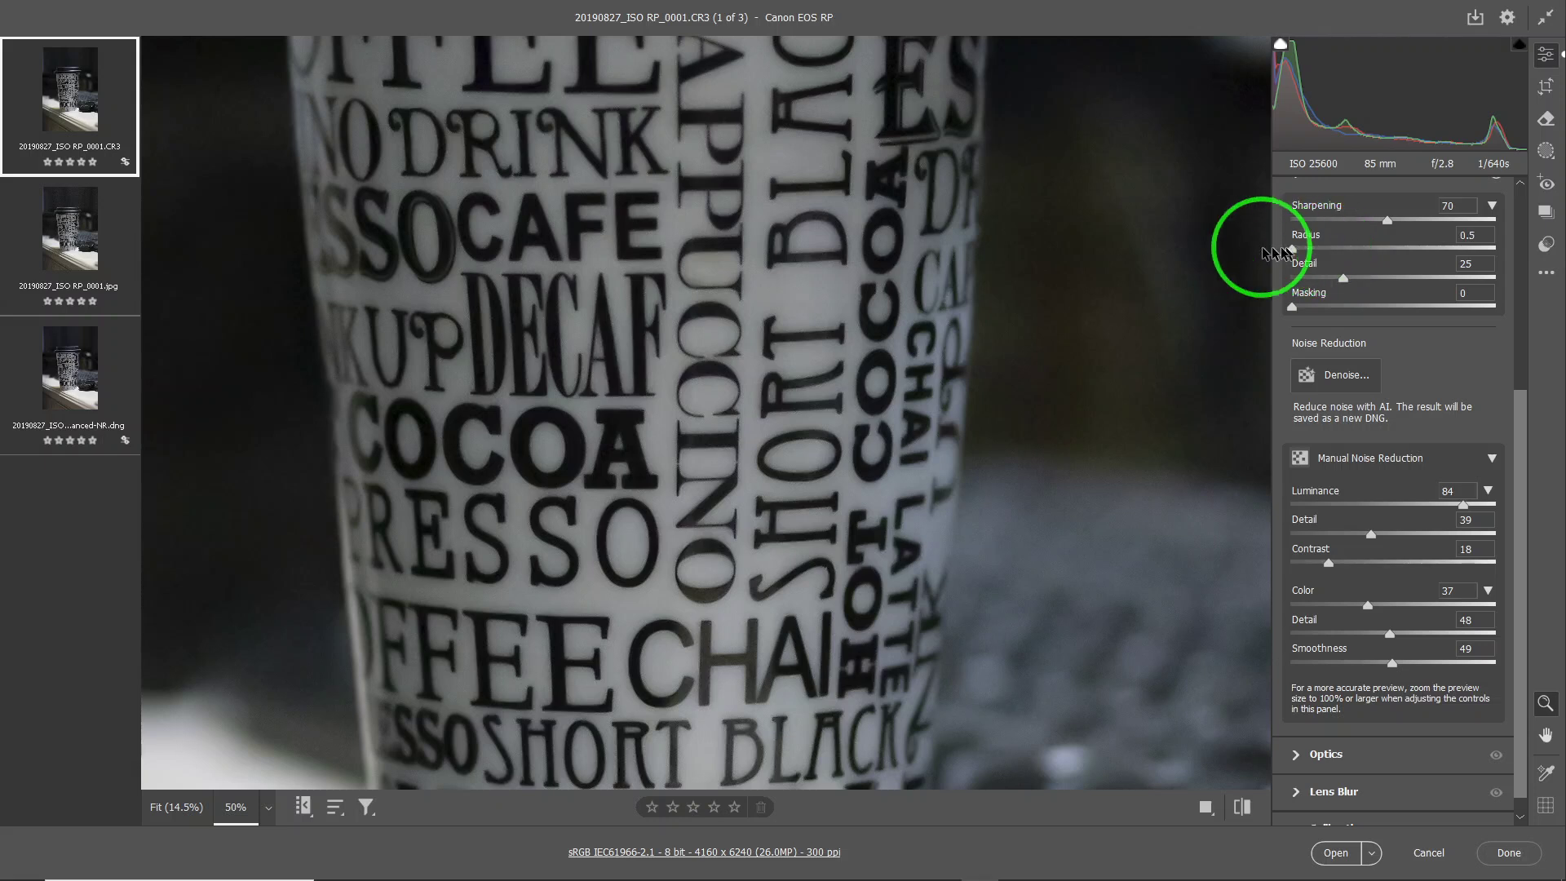
Try the sharpening Radius at its 3.0 maximum, then settle it at 1.3.
click(1171, 322)
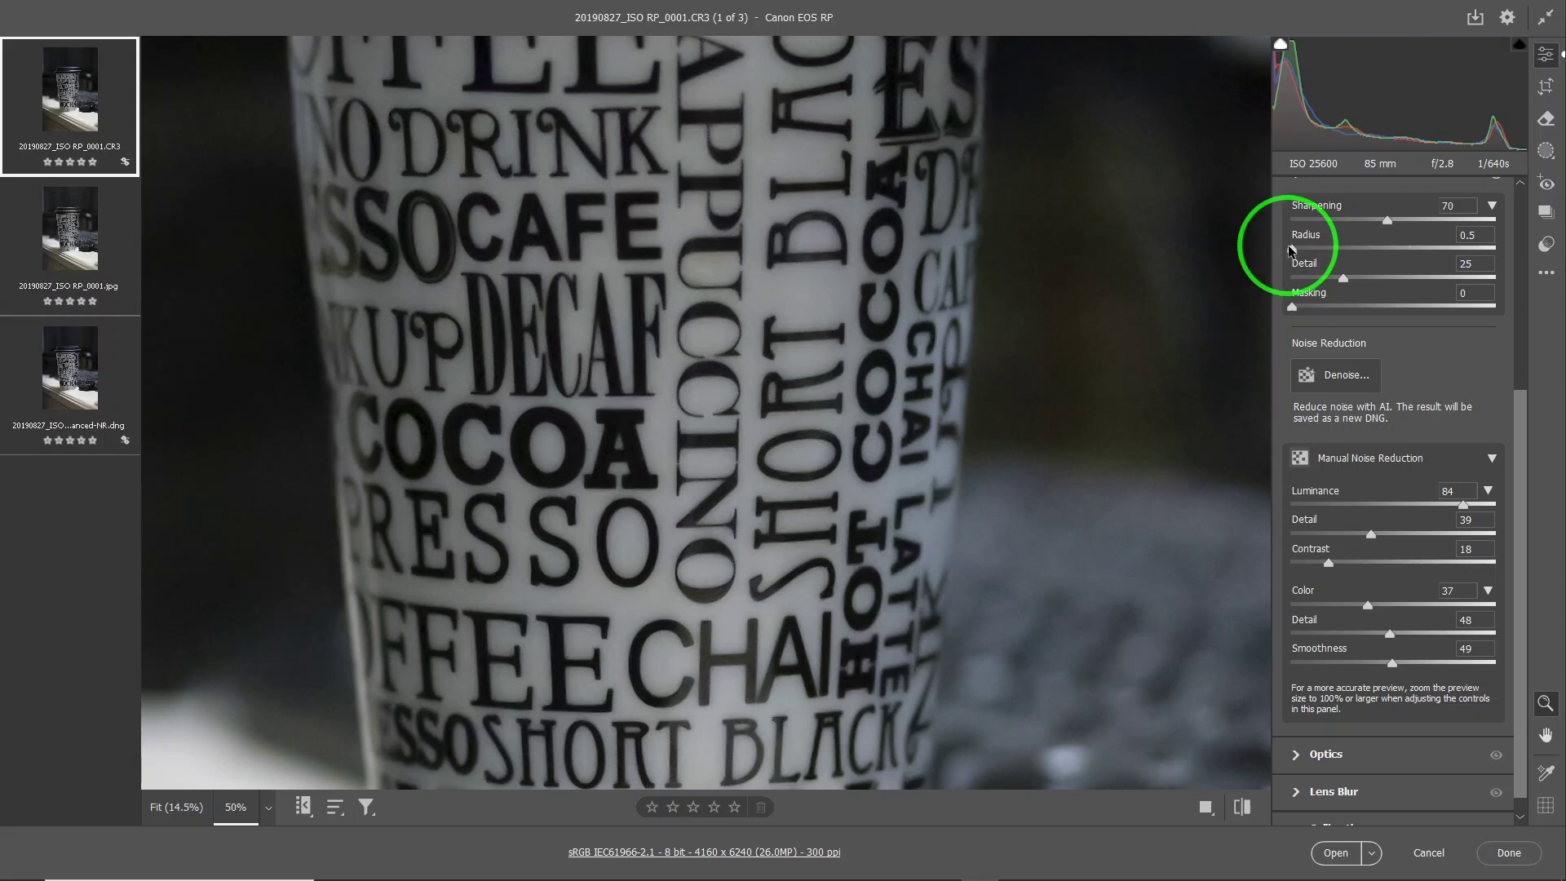
drag(1294, 250, 1503, 247)
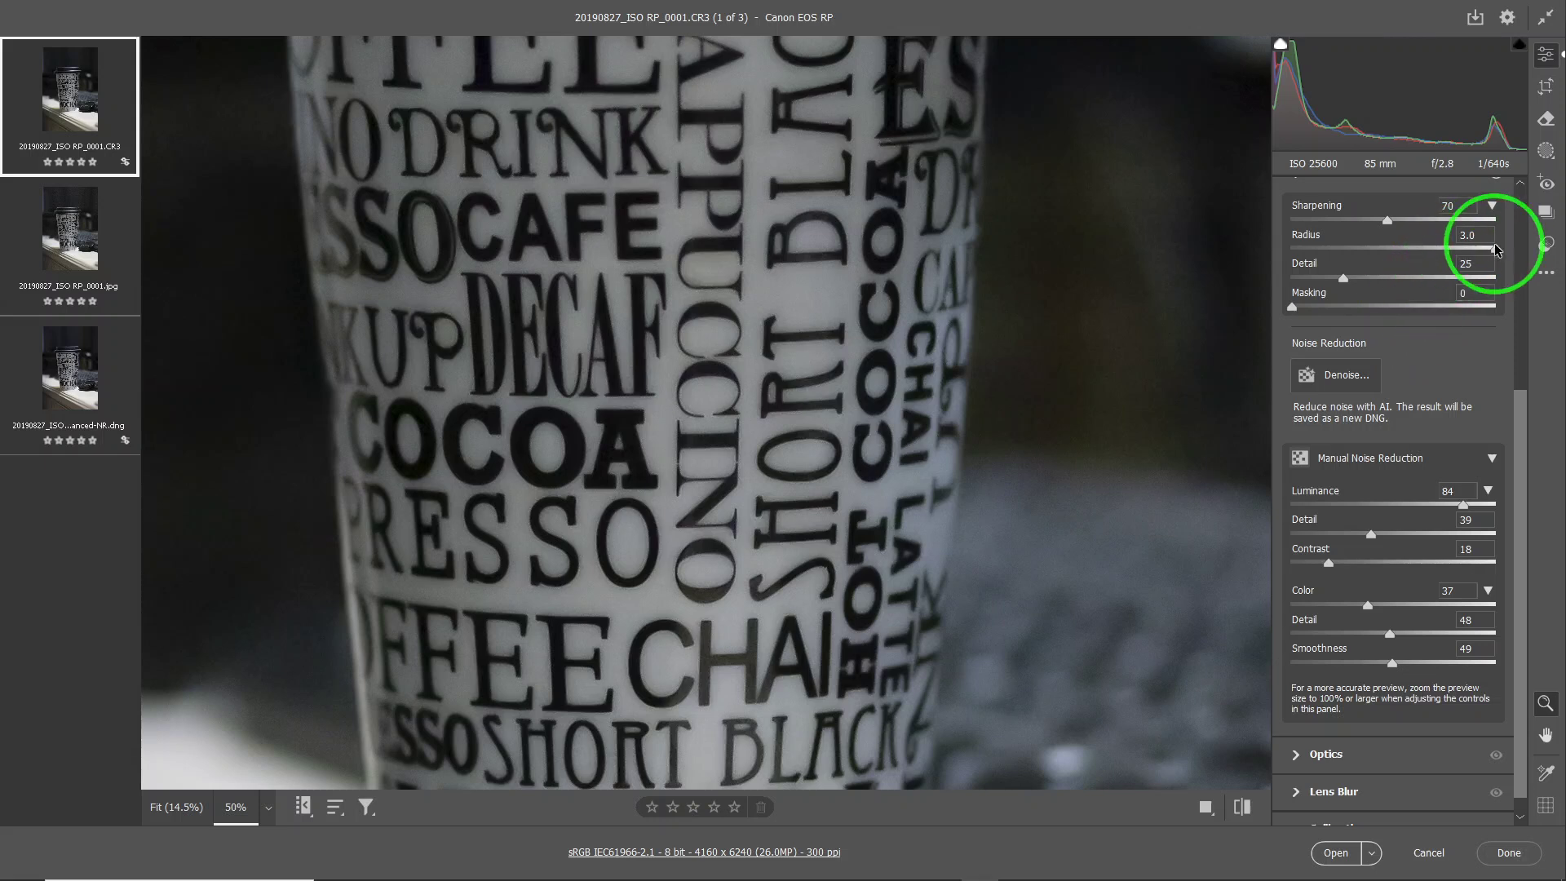
drag(1496, 255, 1356, 261)
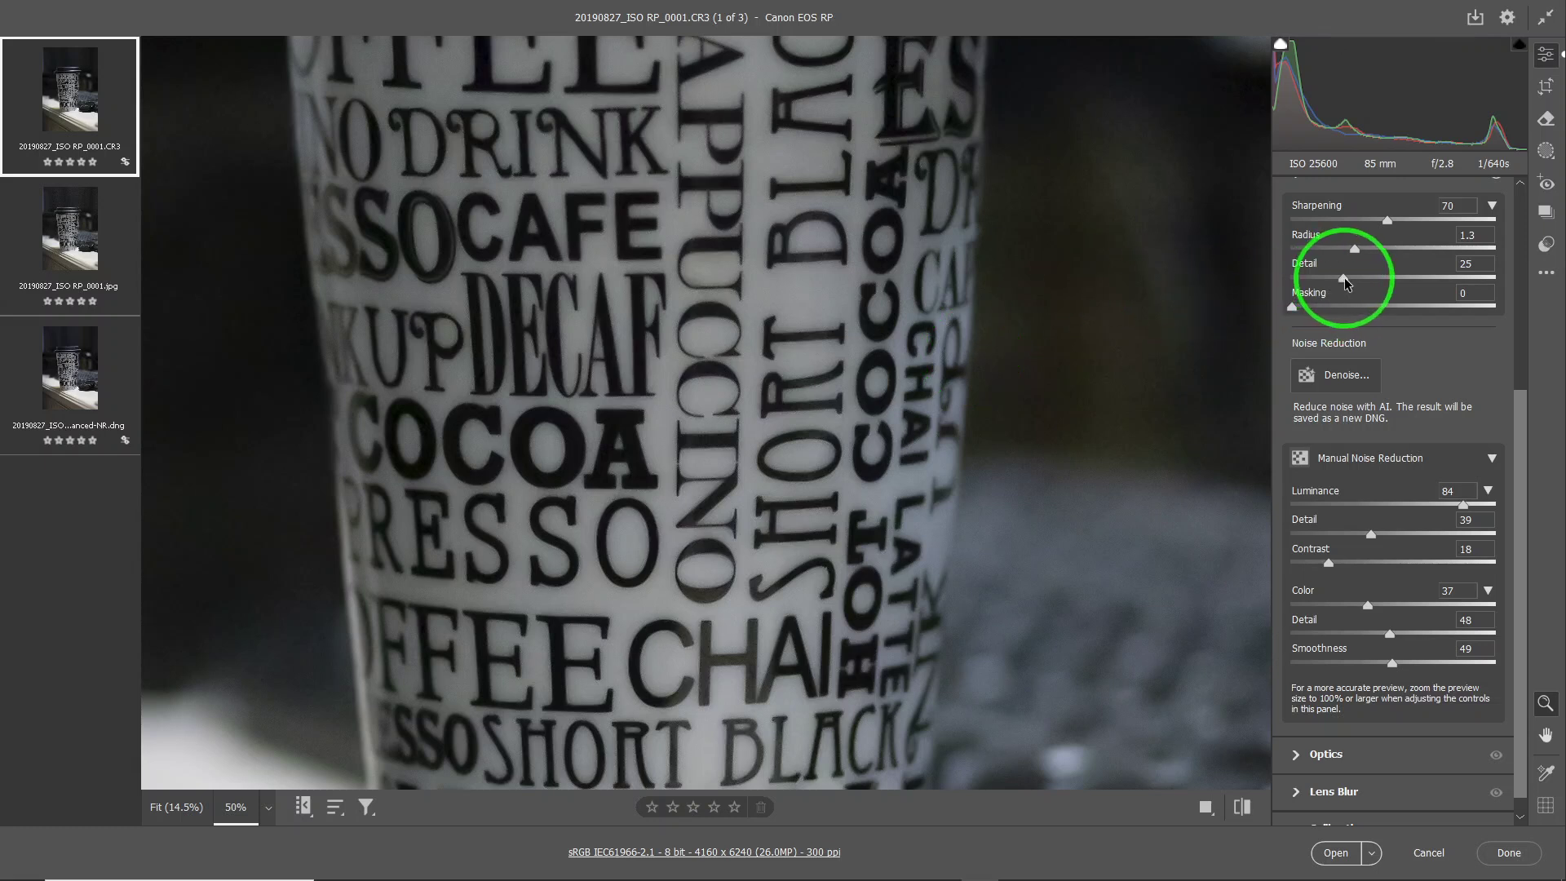
Test sharpening Detail at 0 and 100, then bring it back to about 41.
drag(1344, 280, 1172, 307)
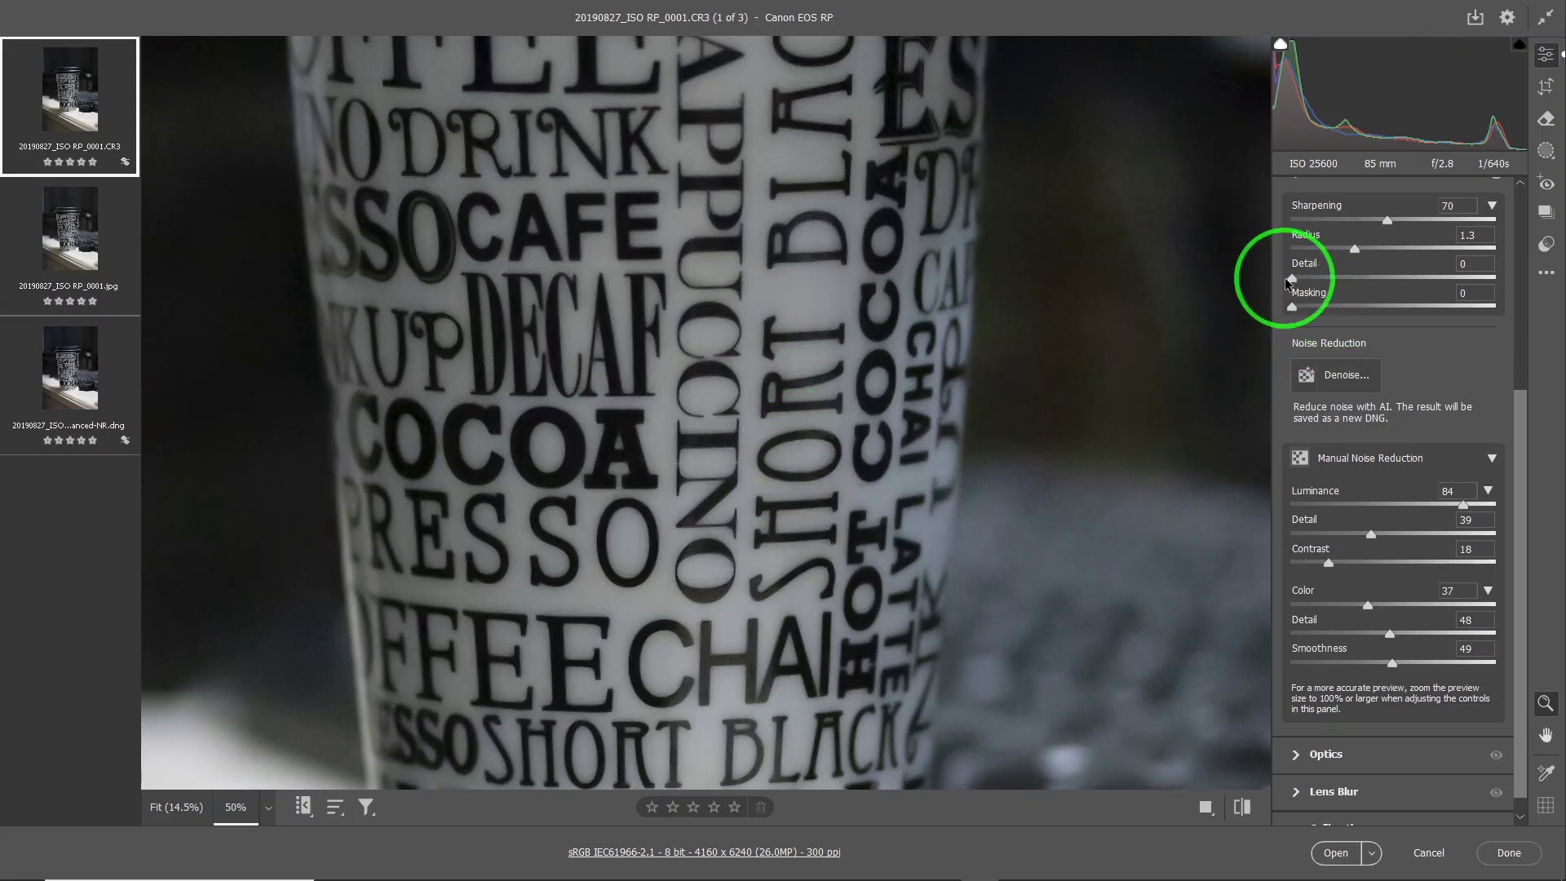
drag(1294, 279, 1496, 279)
click(1258, 427)
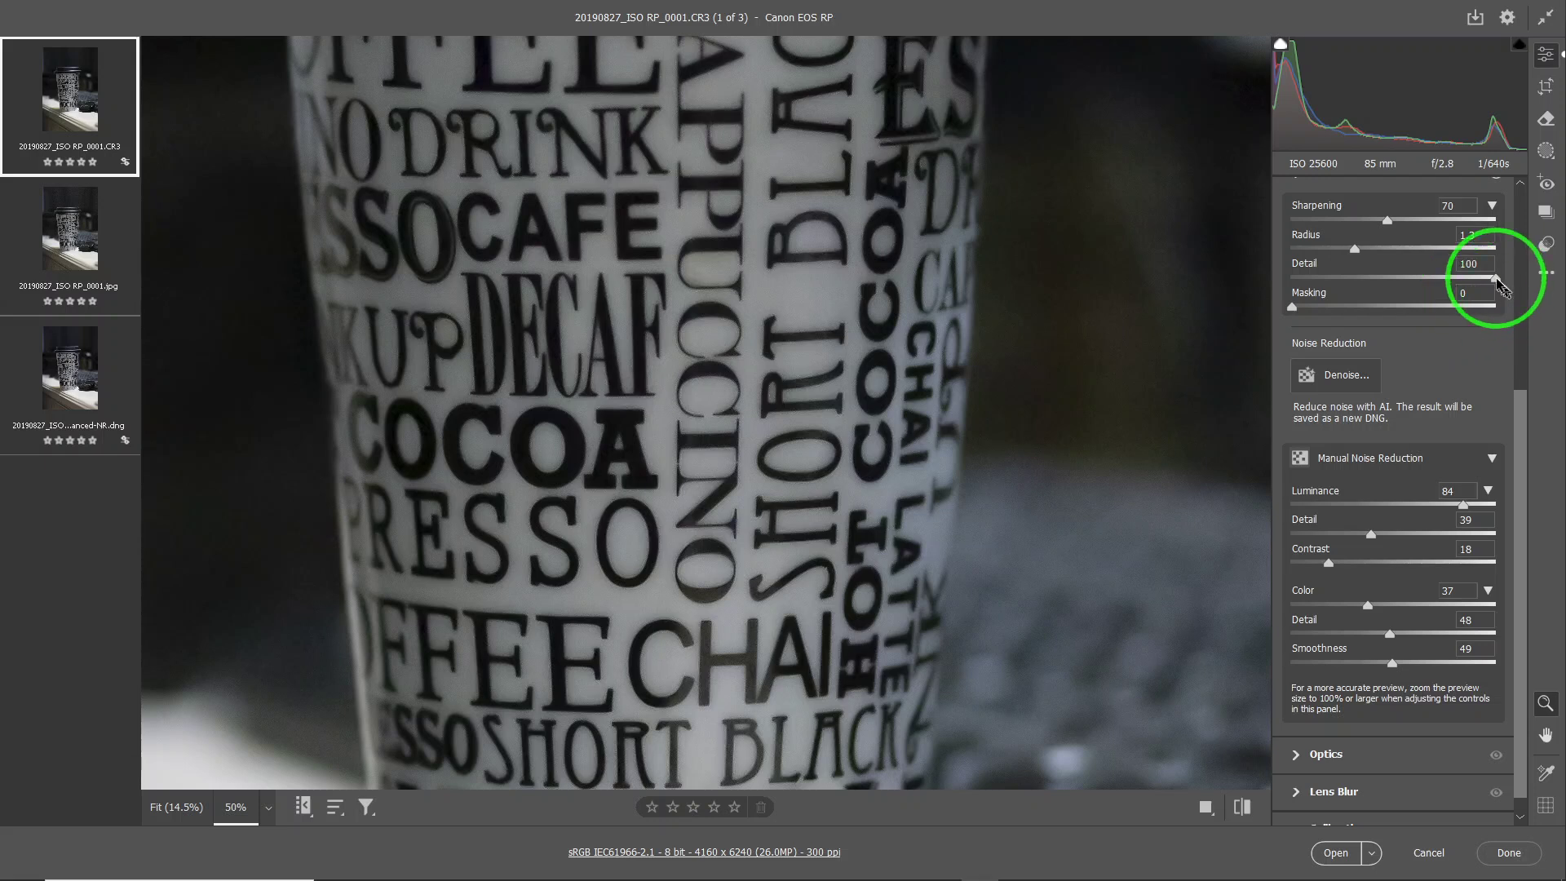
drag(1498, 283, 1375, 289)
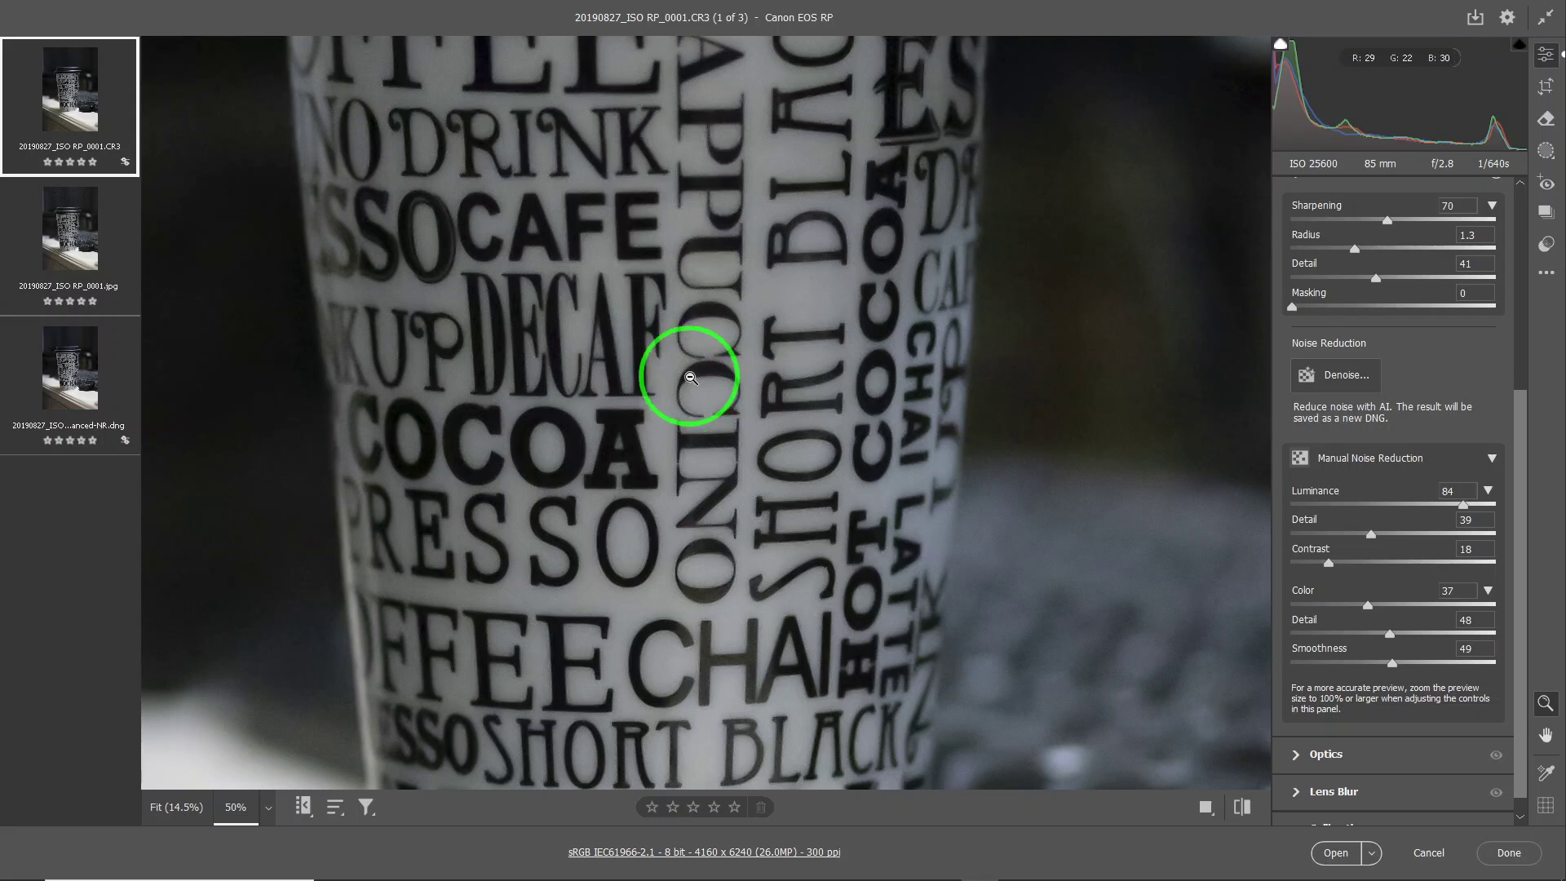
At 100% zoom, fine-tune Radius and Detail, ending at Radius 1.3 and Detail 56.
key(ctrl+equal)
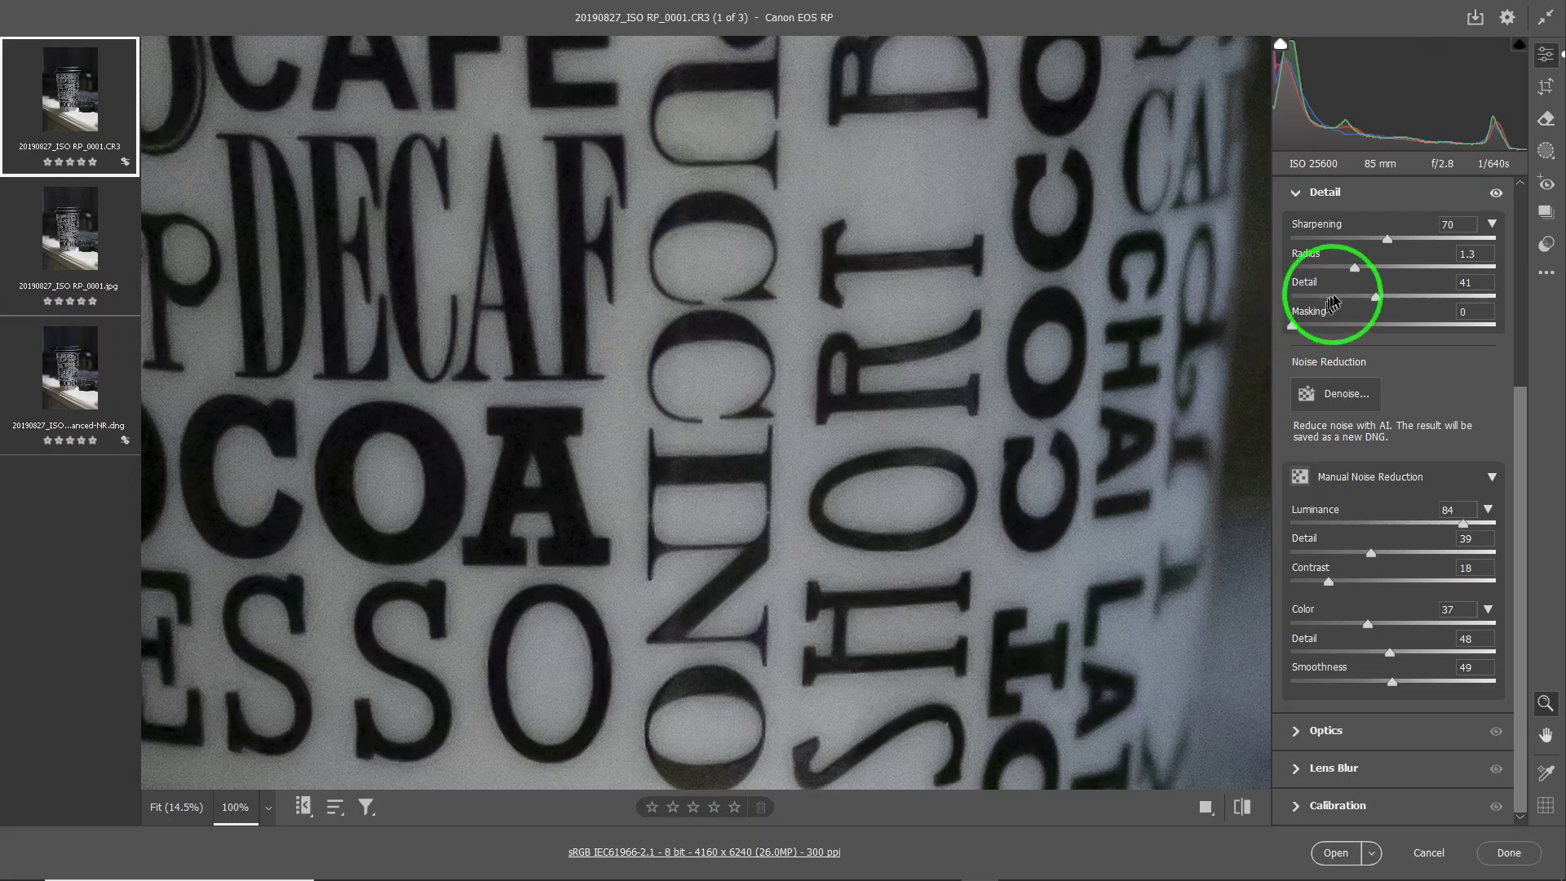
drag(1355, 269, 1344, 274)
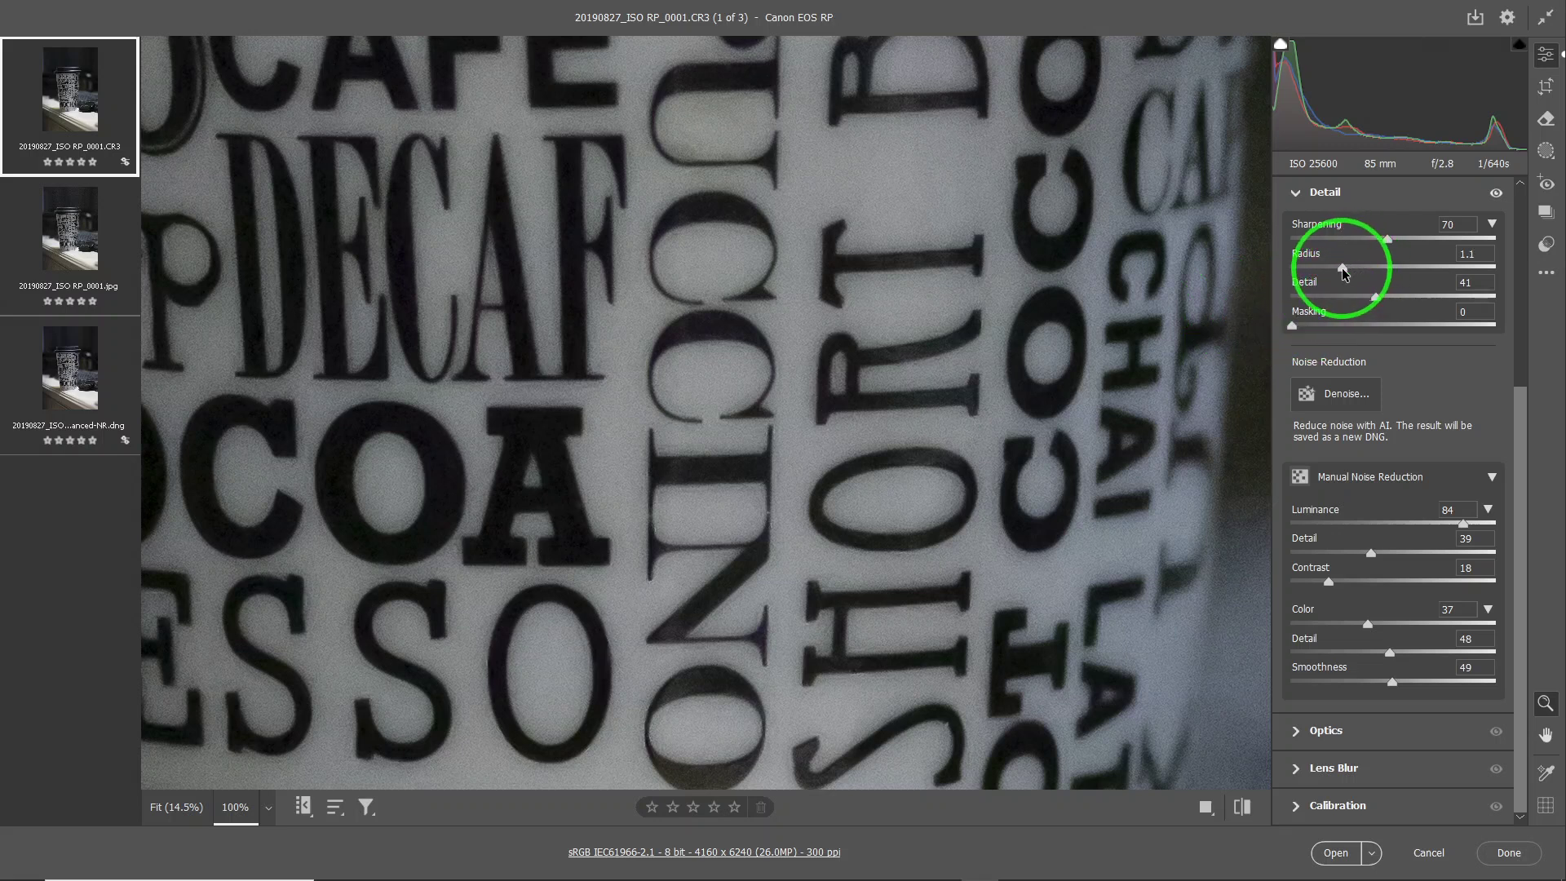
drag(1376, 296, 1338, 302)
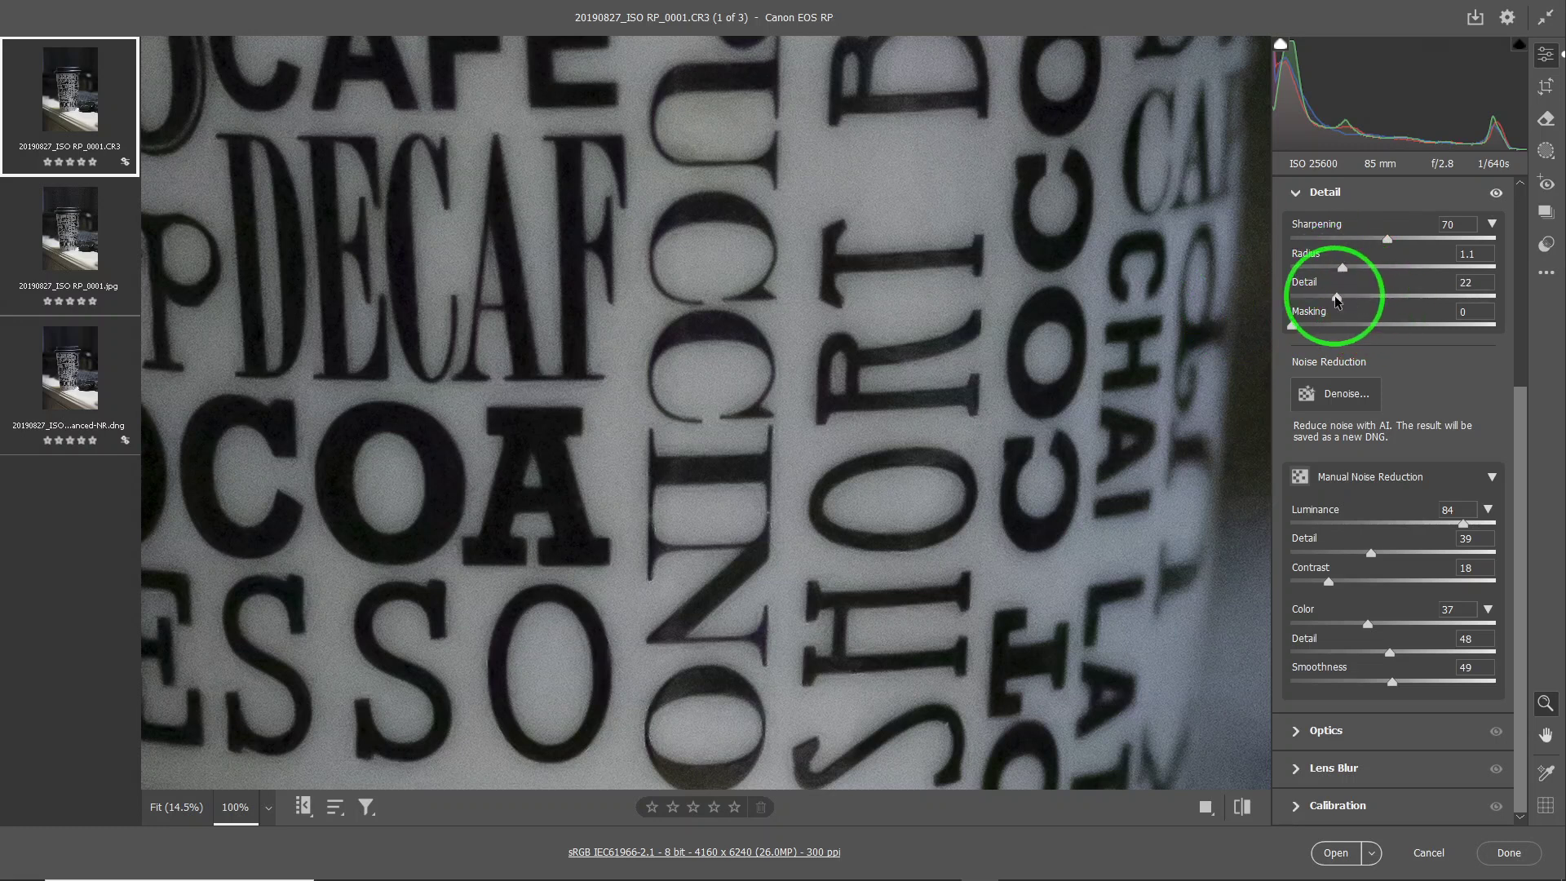
drag(1337, 300, 1349, 300)
click(1458, 419)
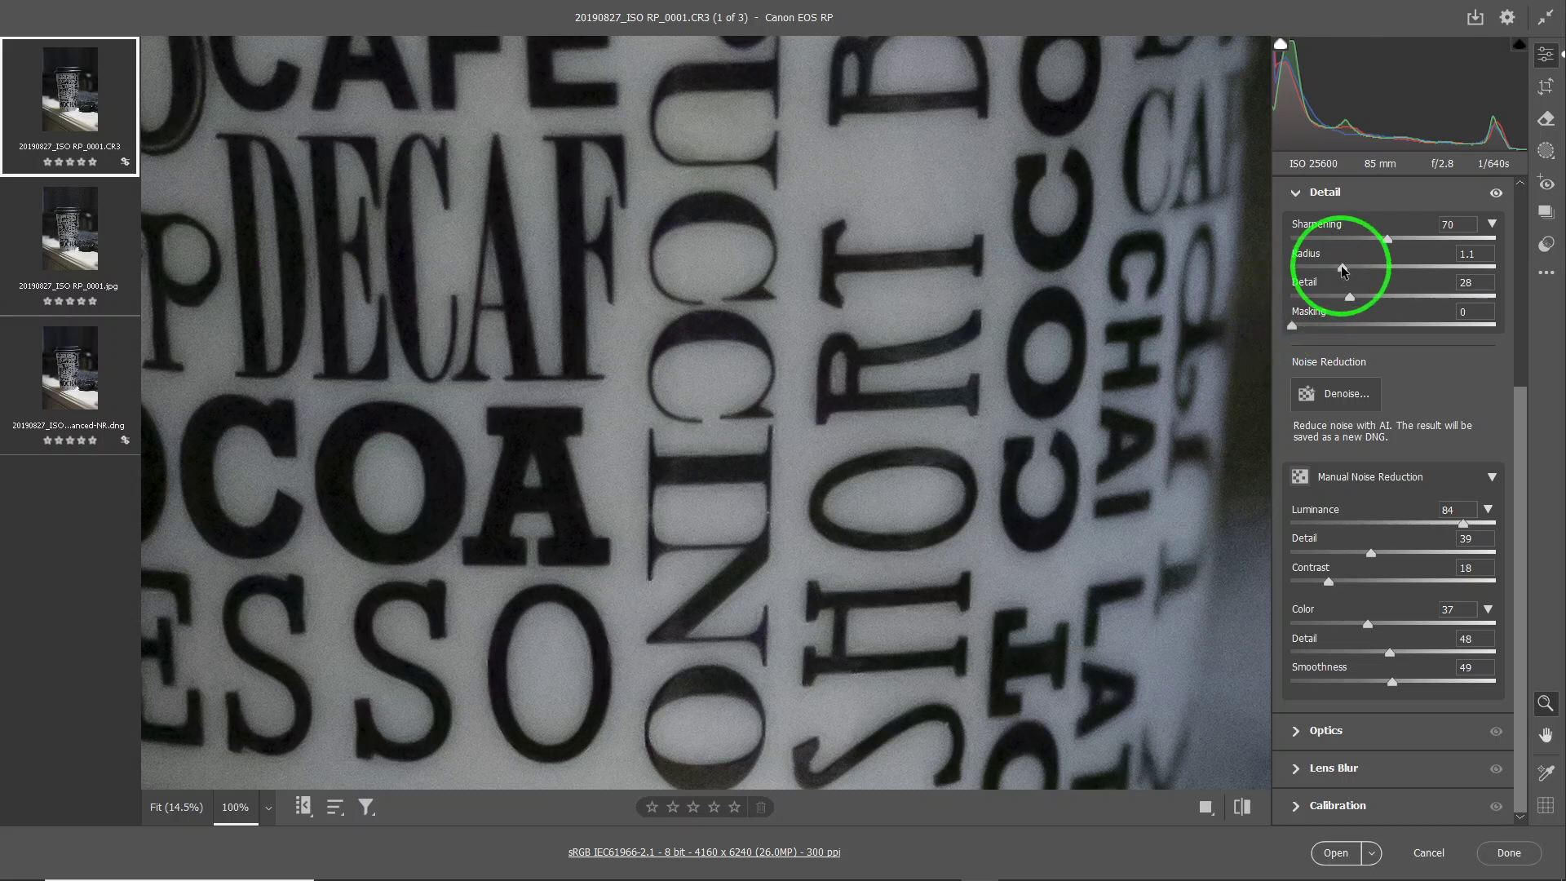
drag(1343, 269, 1406, 299)
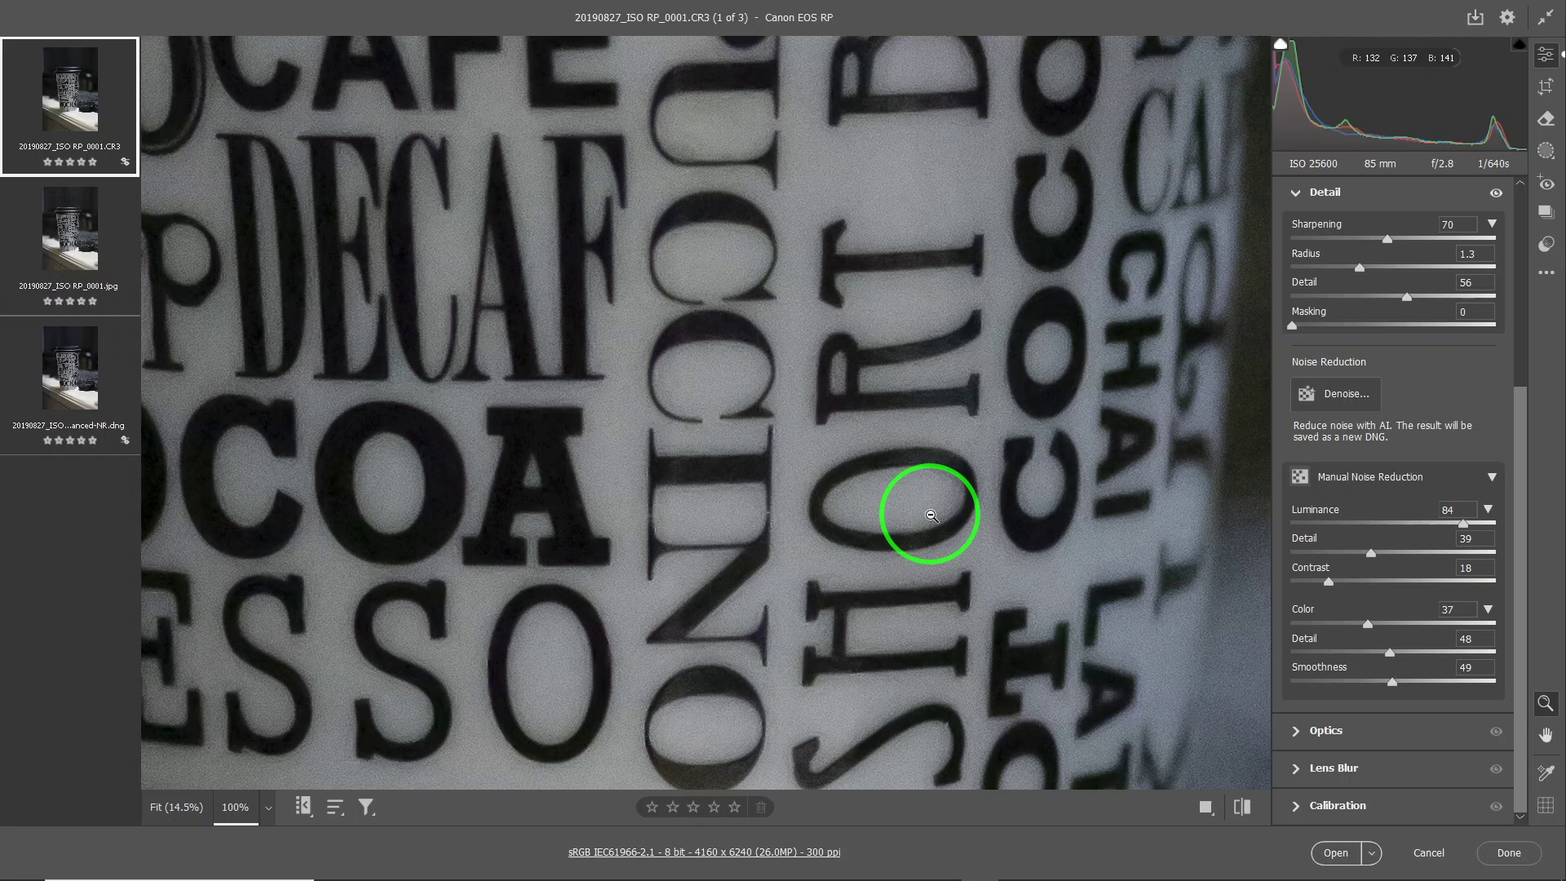
Alt-drag sharpening Masking from 0 up to 73 while watching the mask preview.
key(alt)
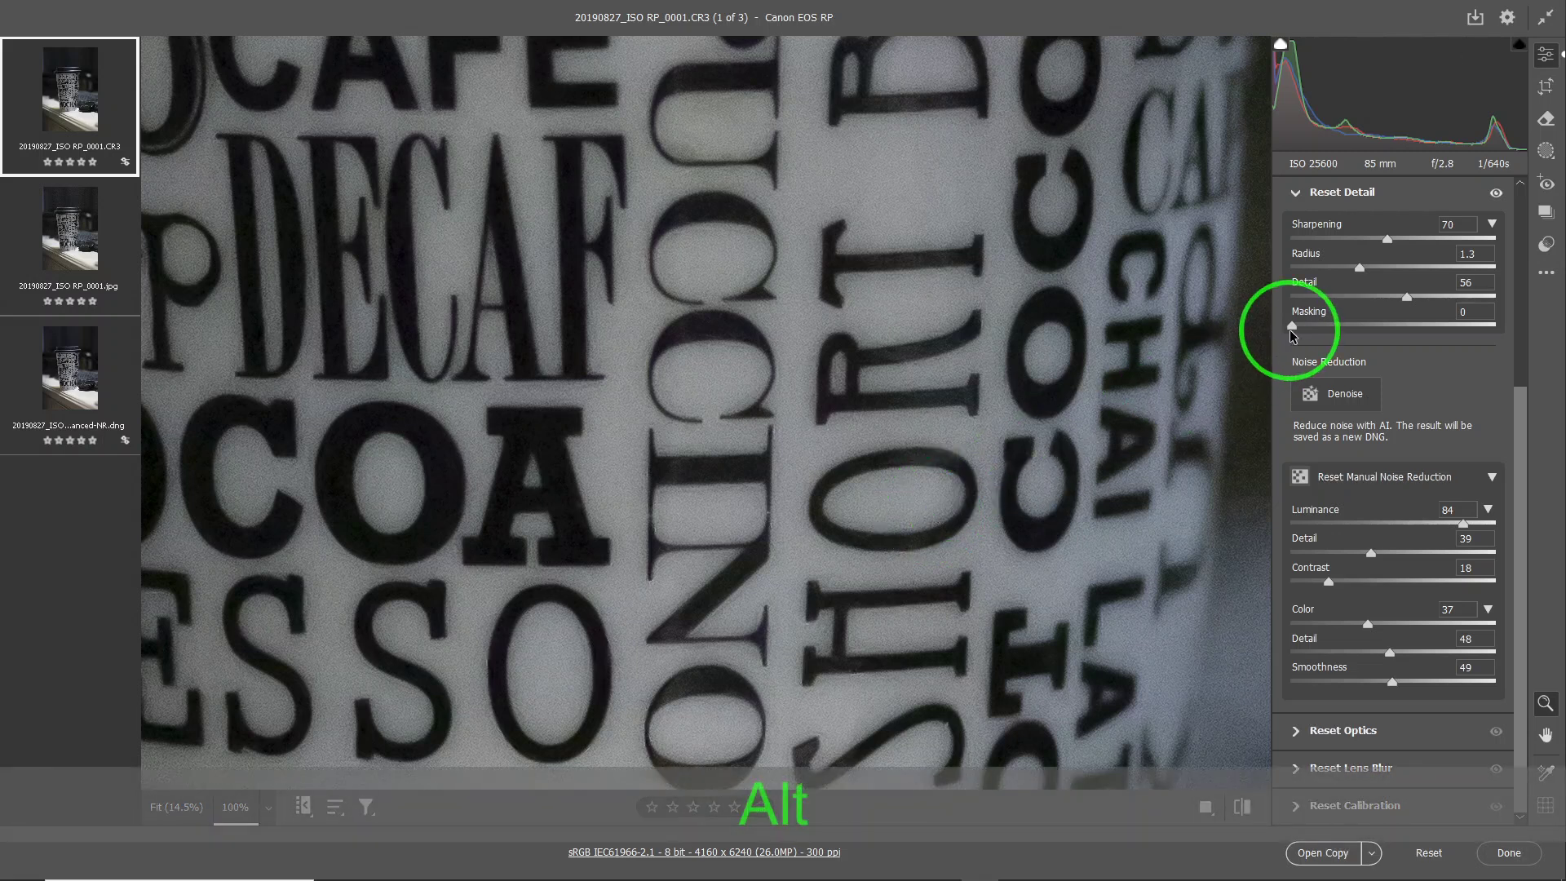
drag(1293, 326, 1284, 327)
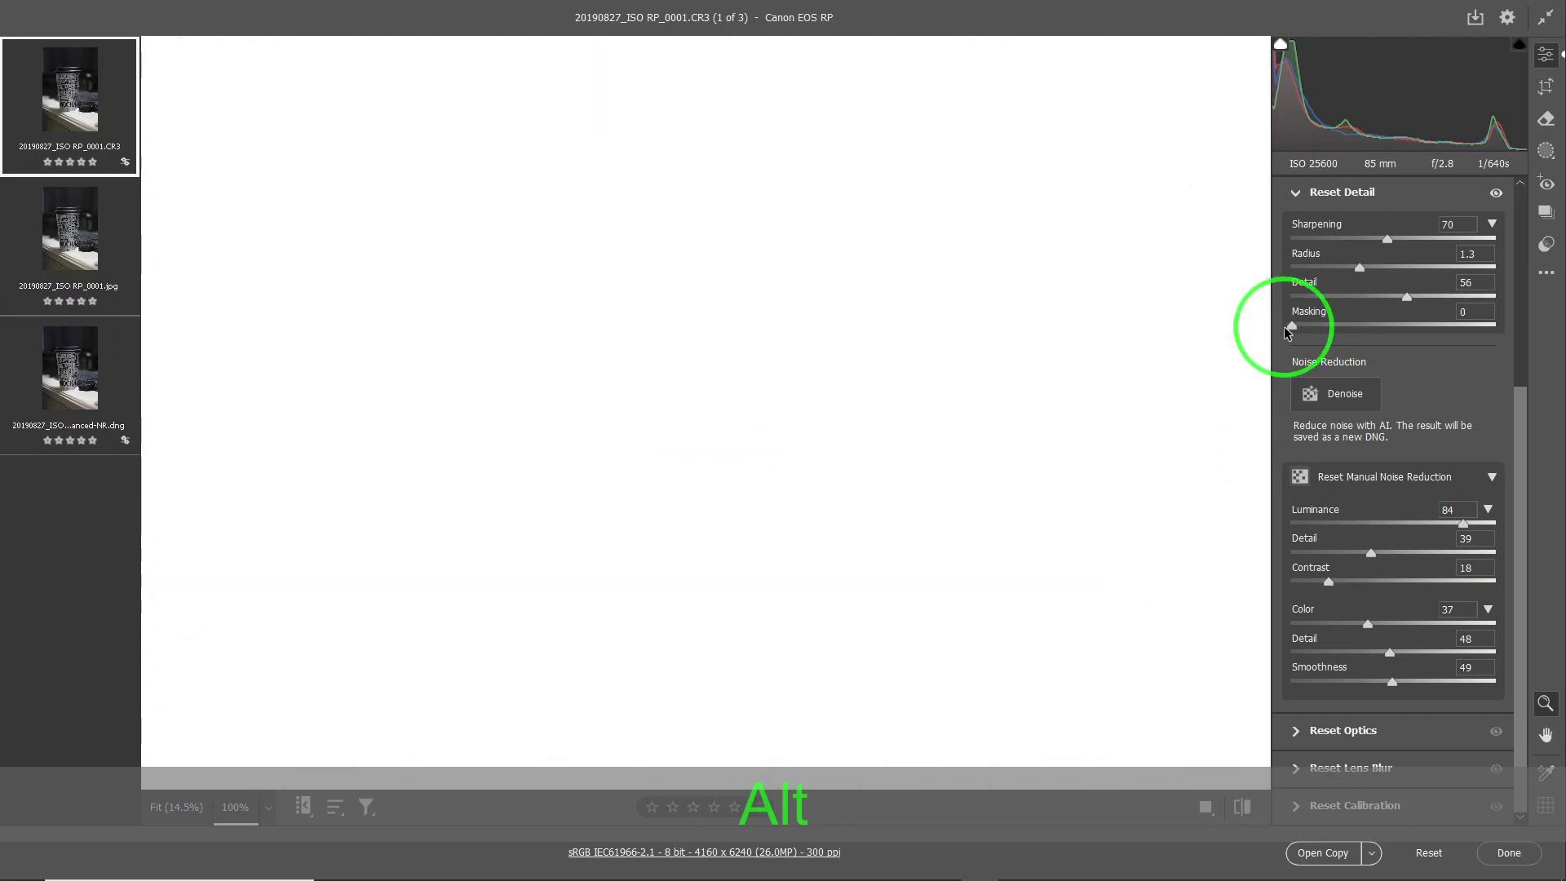
drag(1284, 328, 1285, 328)
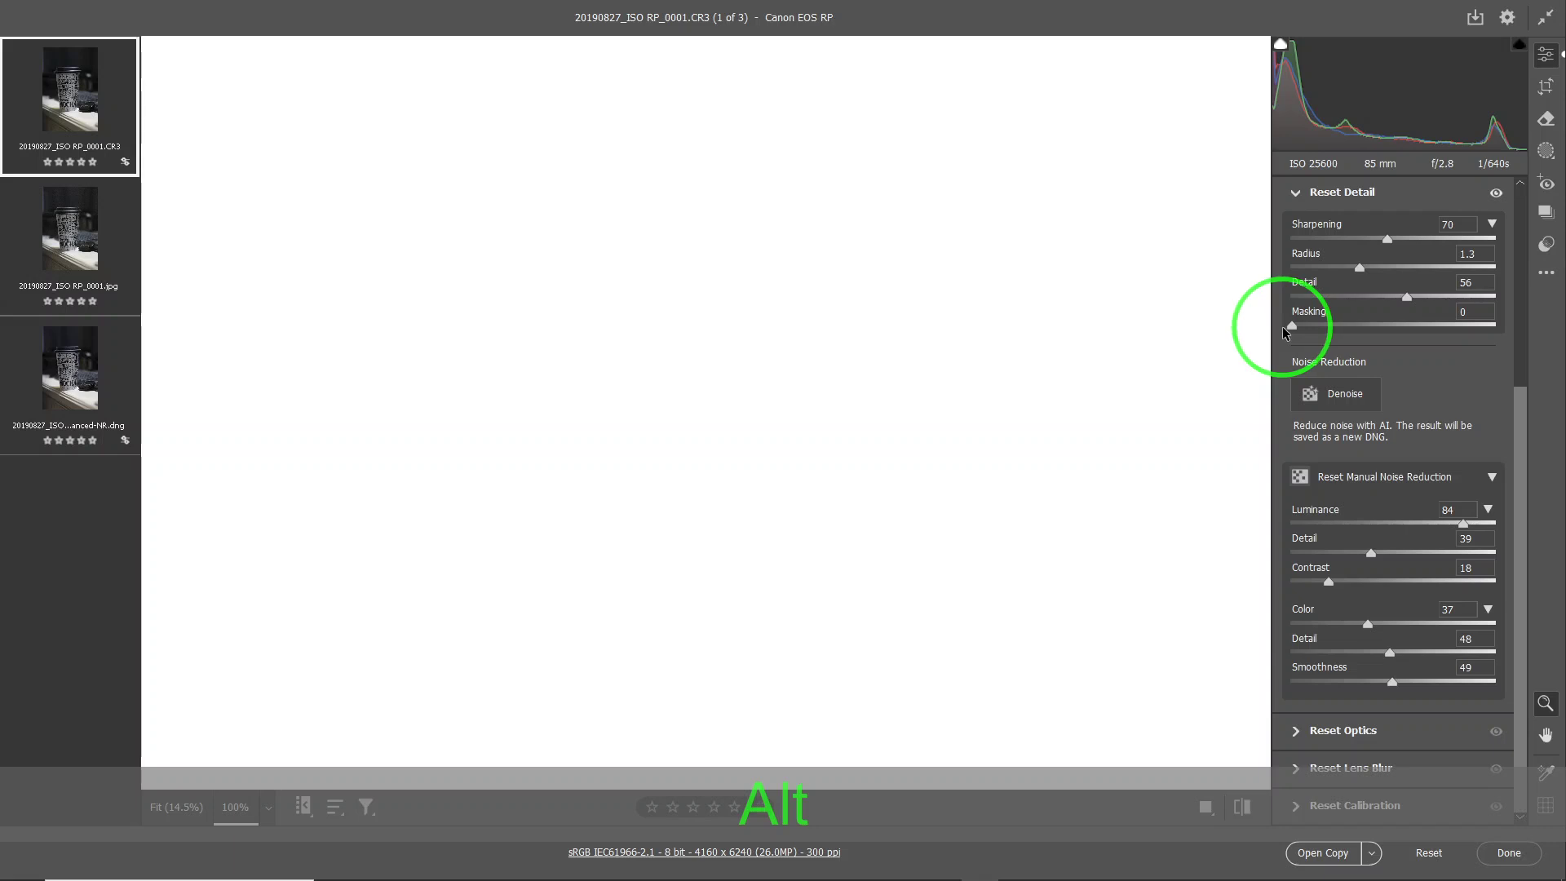
drag(1282, 326, 1347, 323)
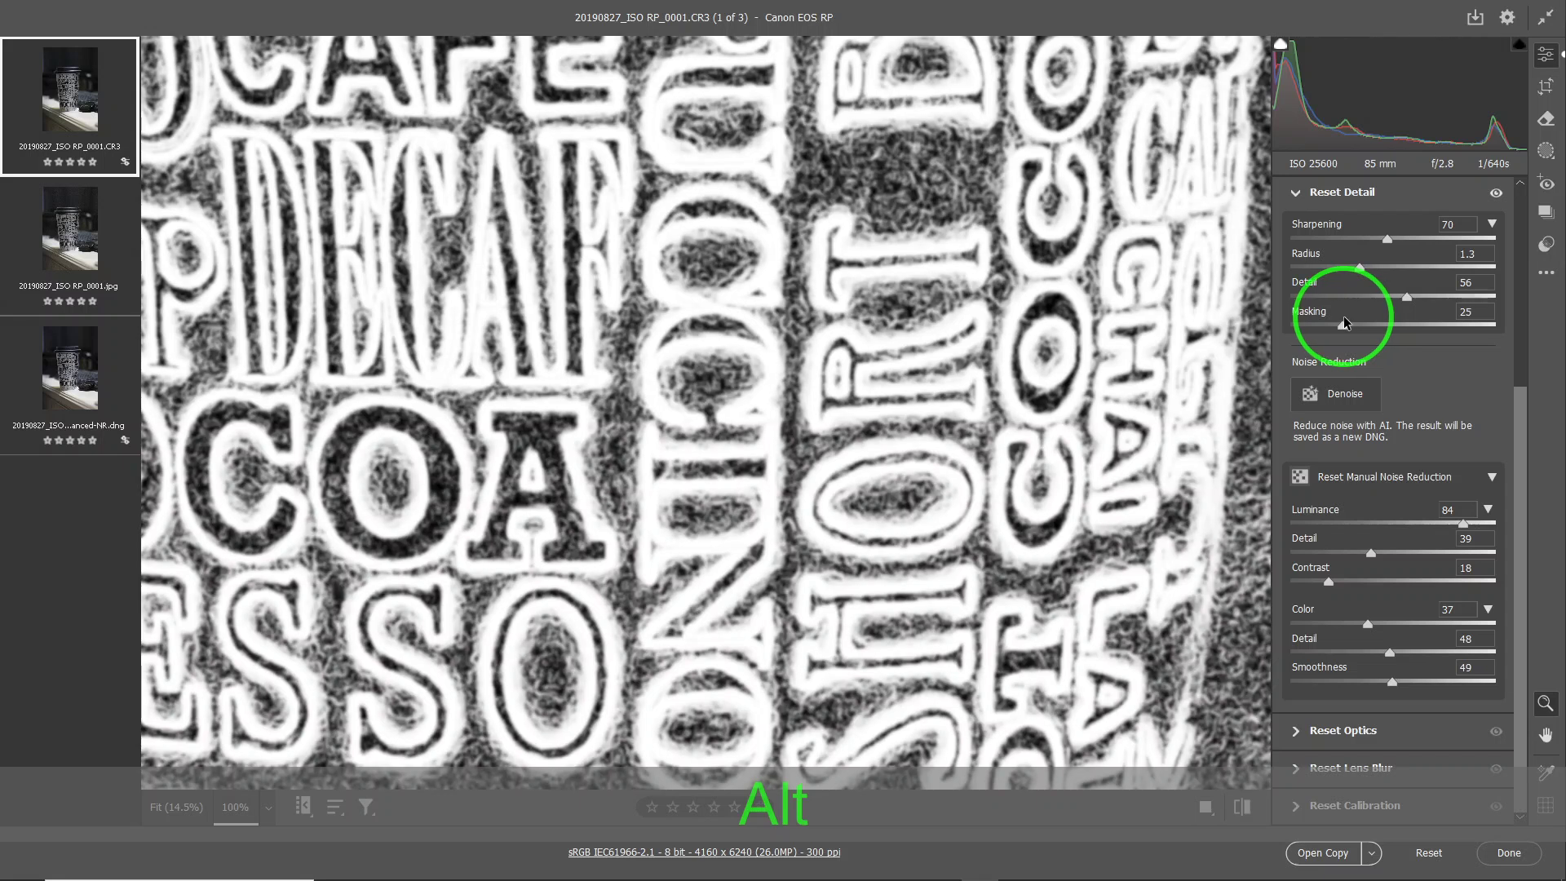
drag(1346, 322, 1392, 321)
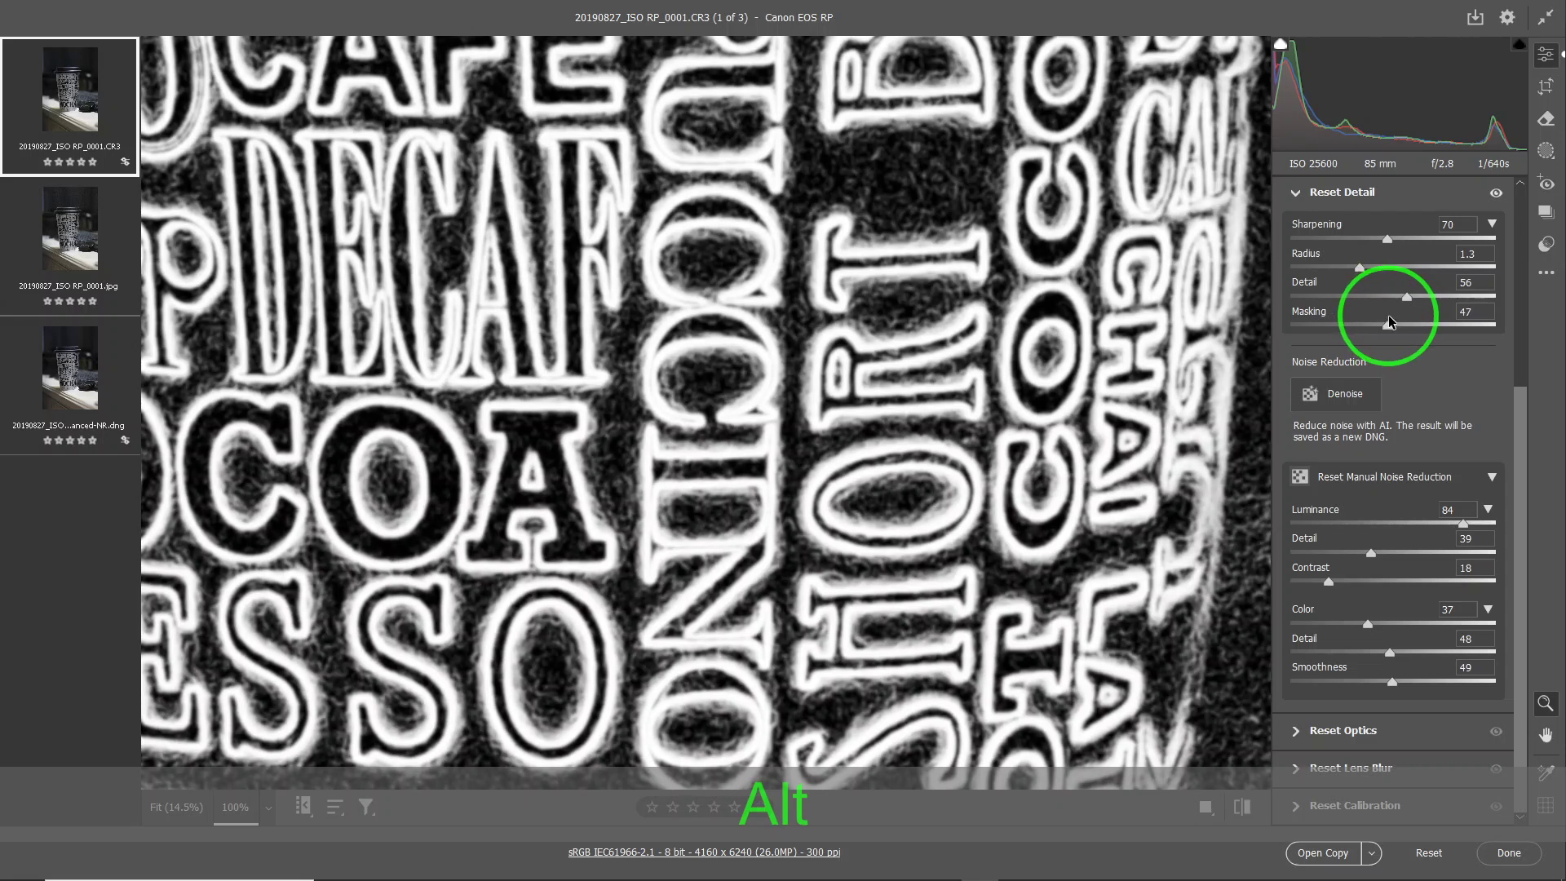
drag(1388, 315, 1441, 315)
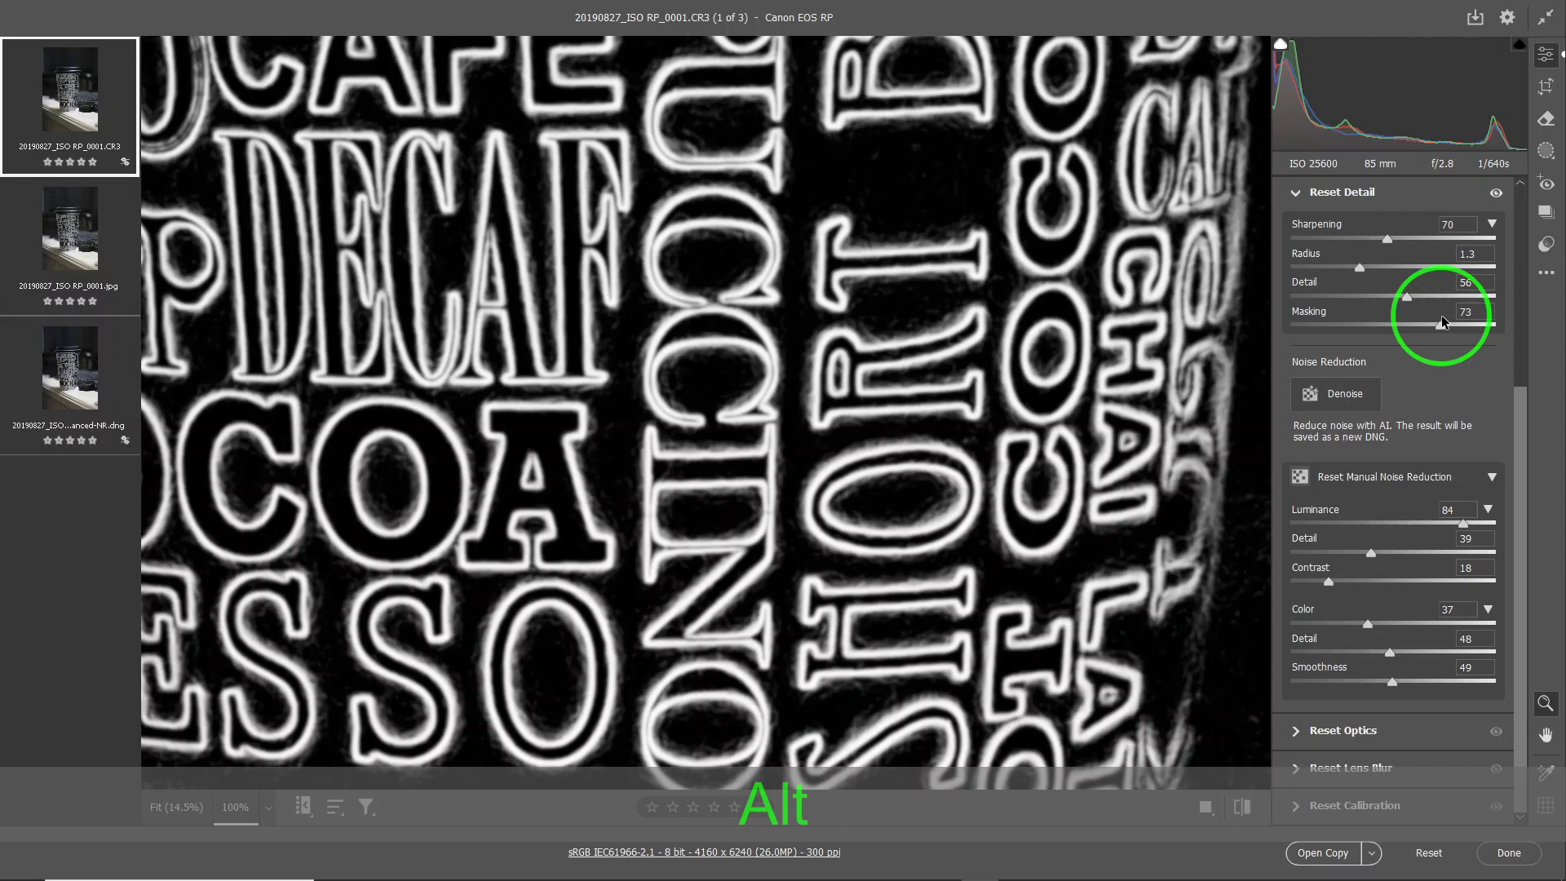
drag(1441, 315, 1440, 315)
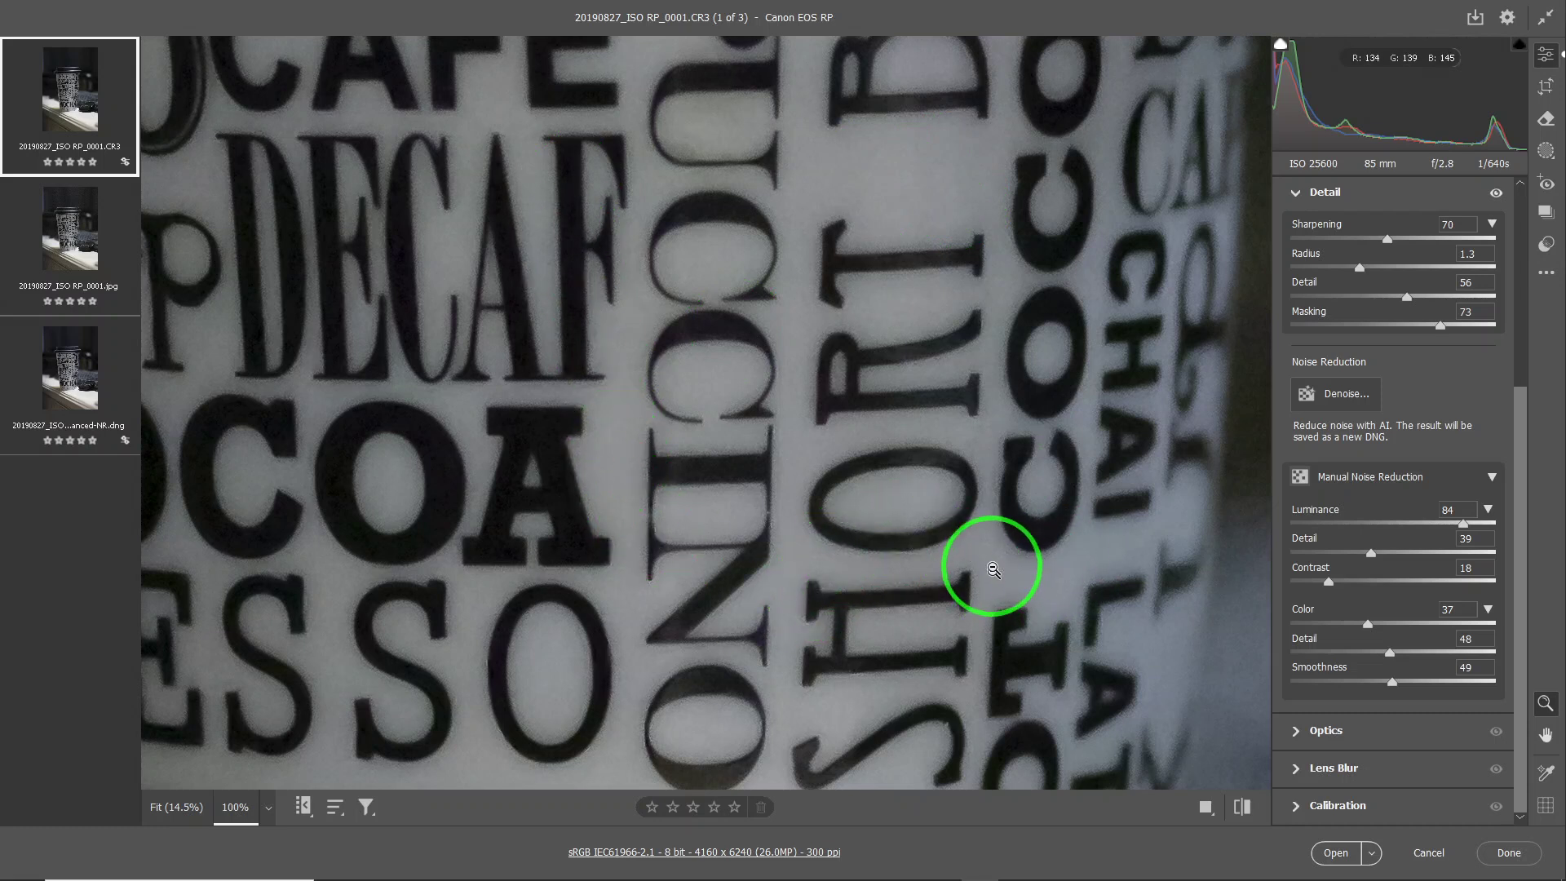
Pan the zoomed preview down to the cup's CHAI lettering.
scroll(1011, 530, down, 3)
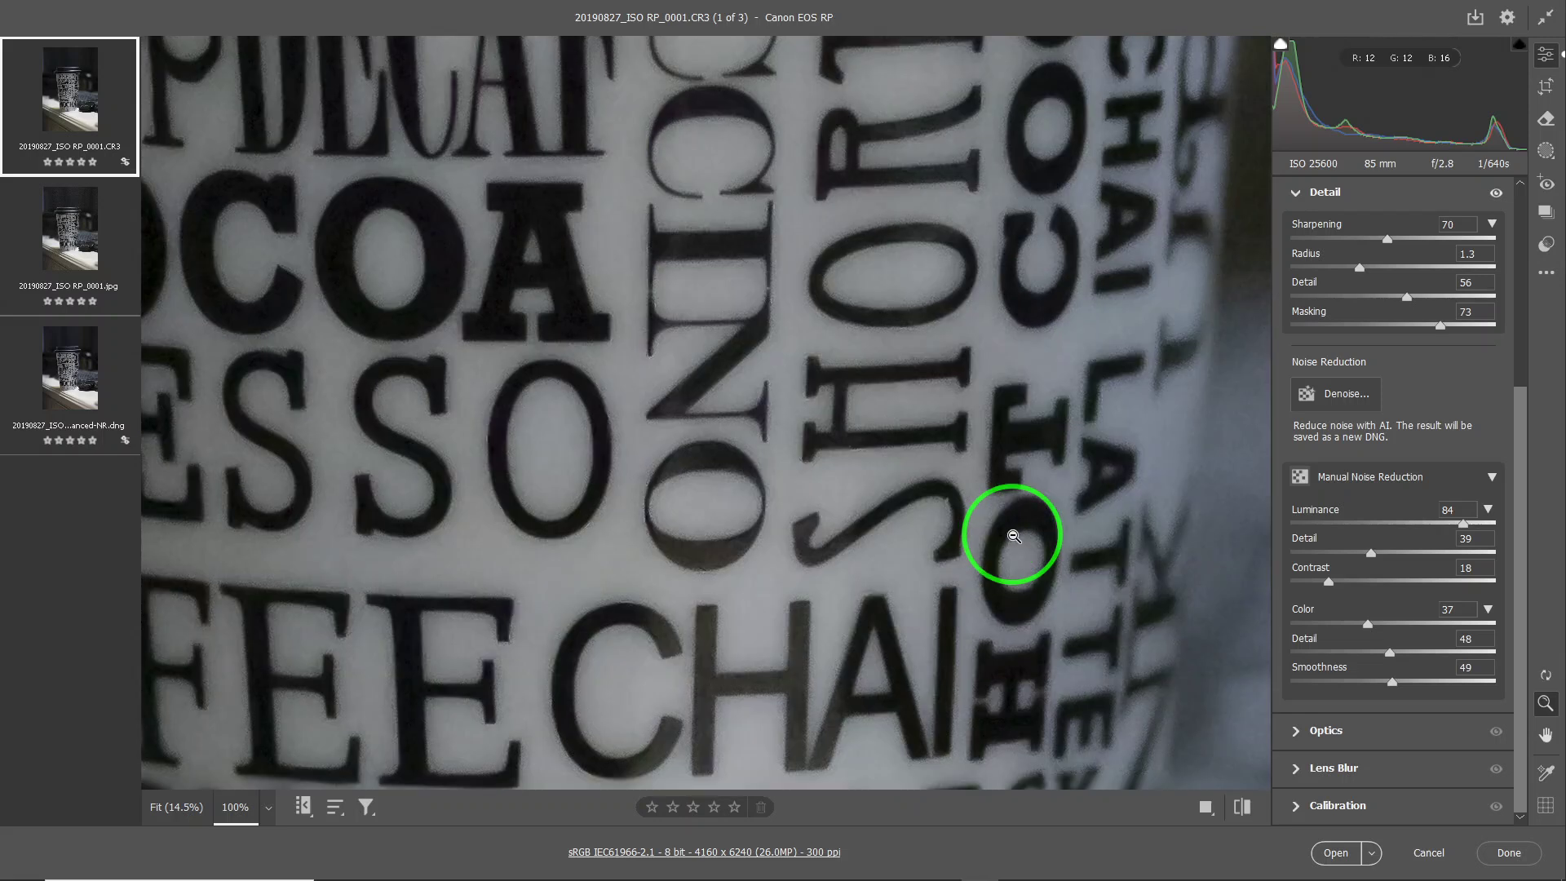
scroll(1014, 536, down, 2)
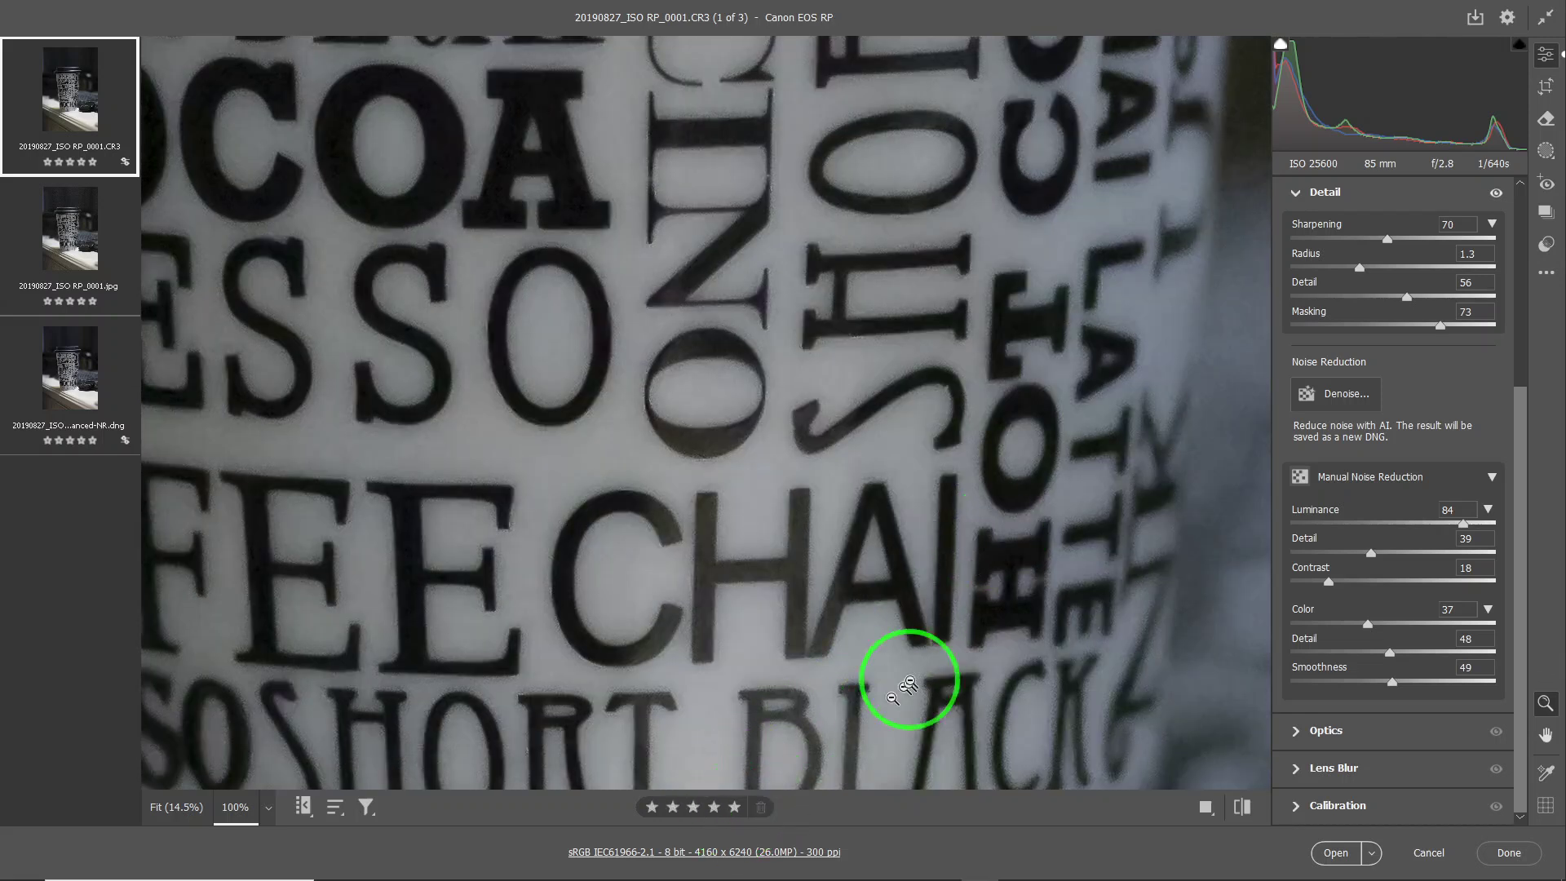
key(space)
drag(1055, 525, 1108, 555)
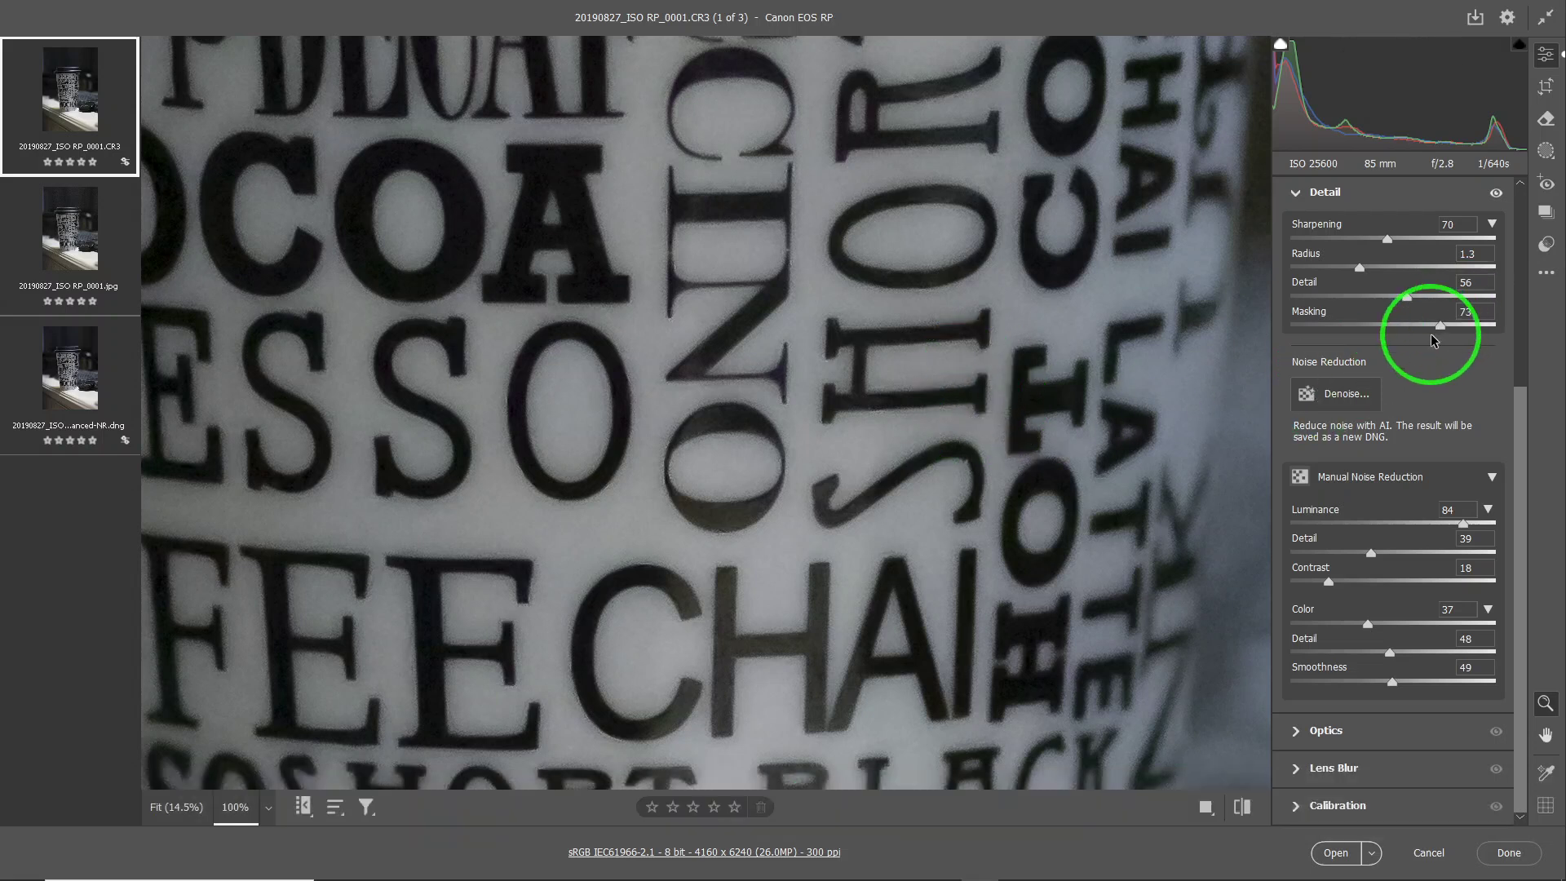
key(alt)
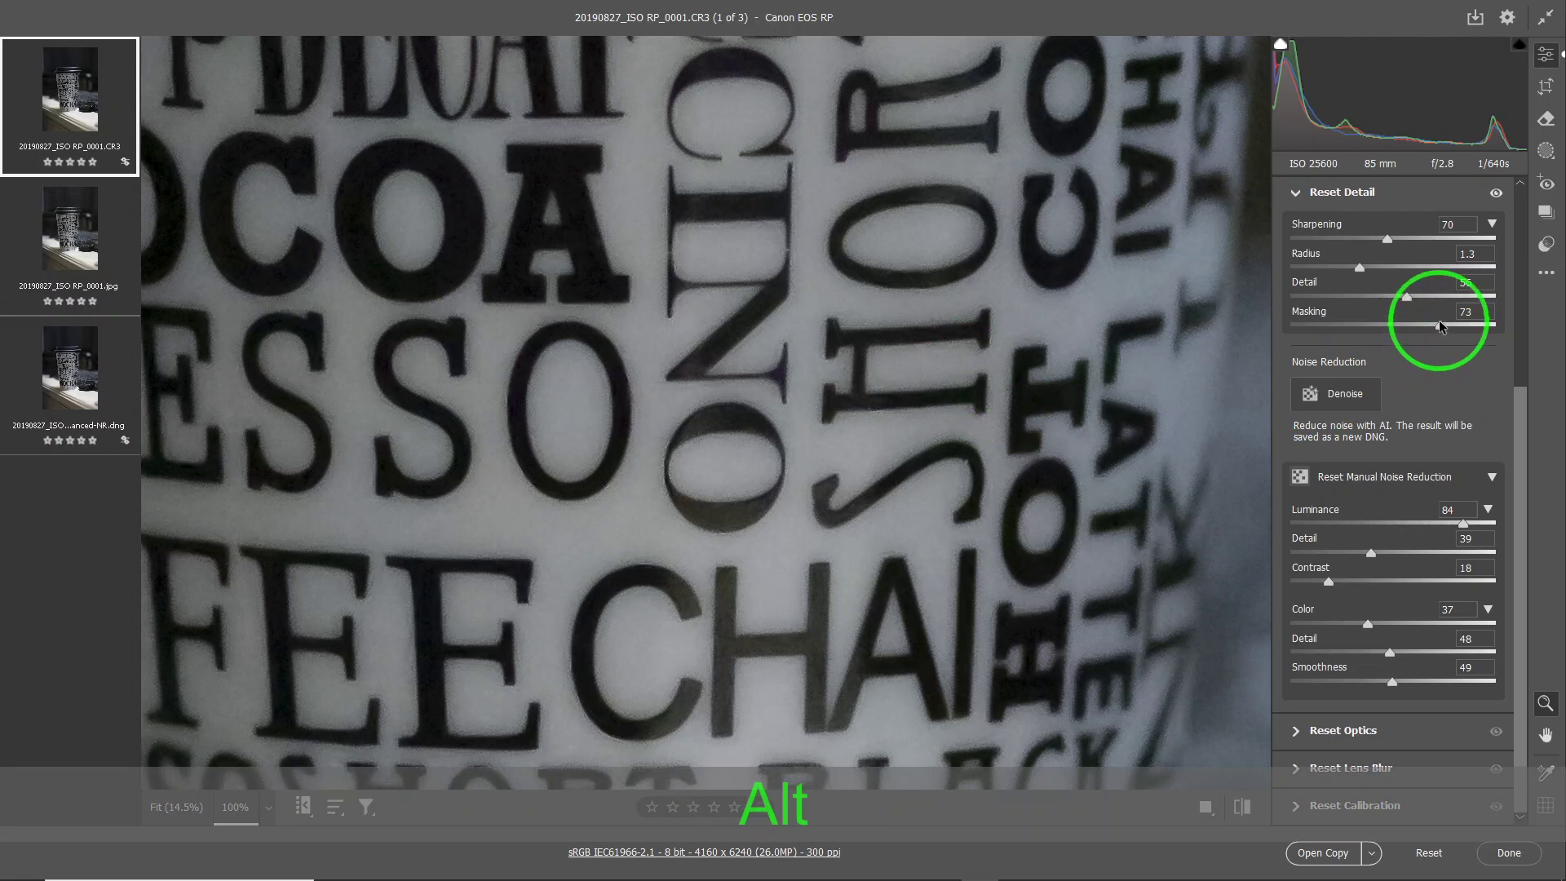
Raise Masking to 88, then set Radius 1.1, Sharpening 99 and Detail 50.
drag(1440, 327, 1470, 328)
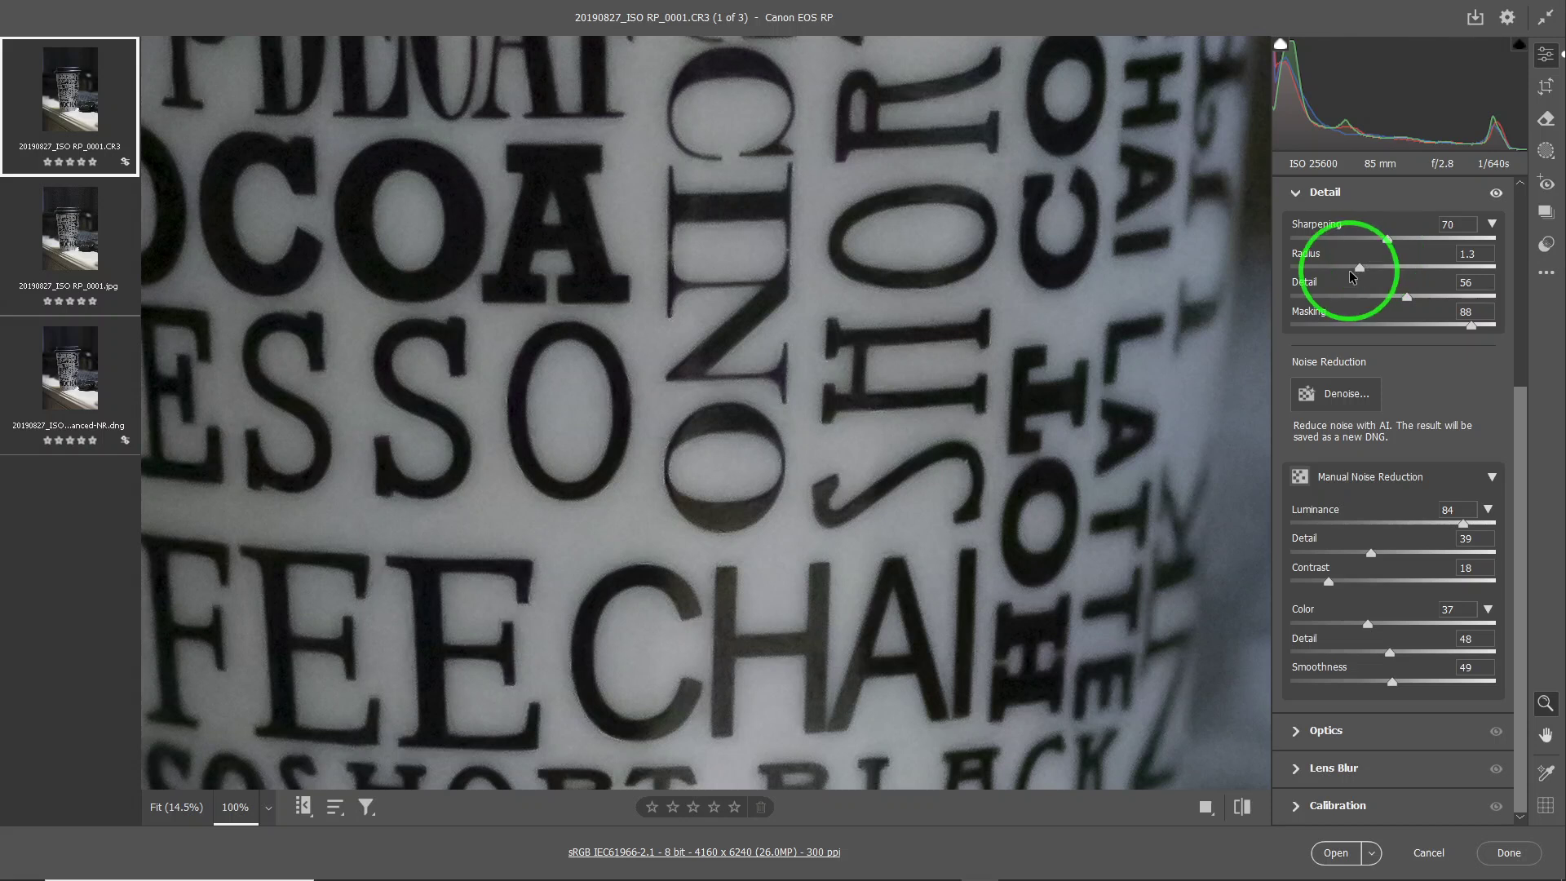
drag(1360, 269, 1419, 238)
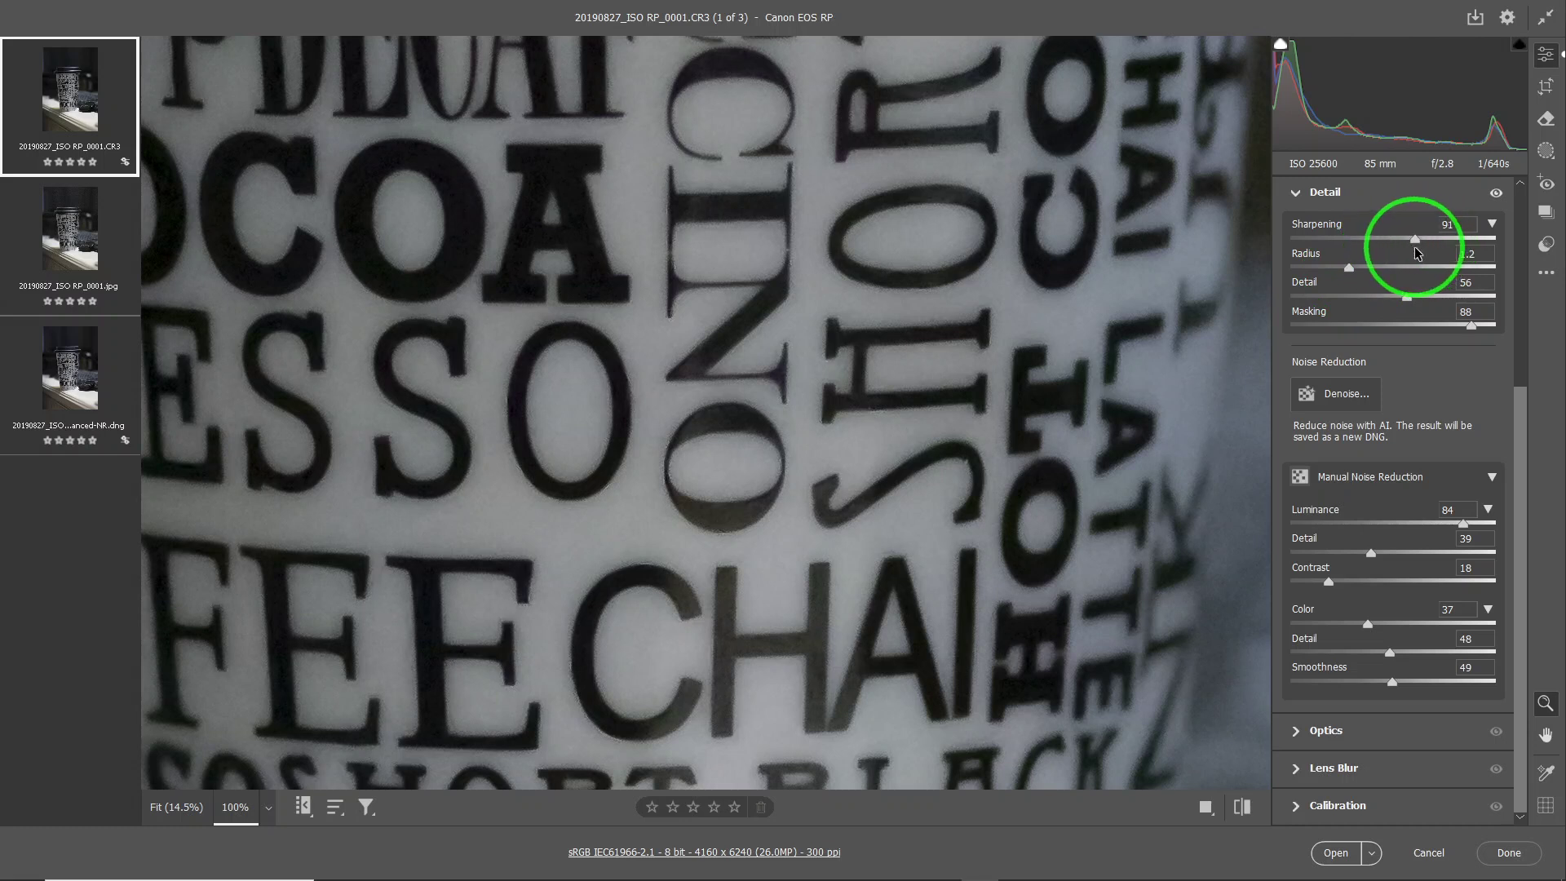
click(1408, 338)
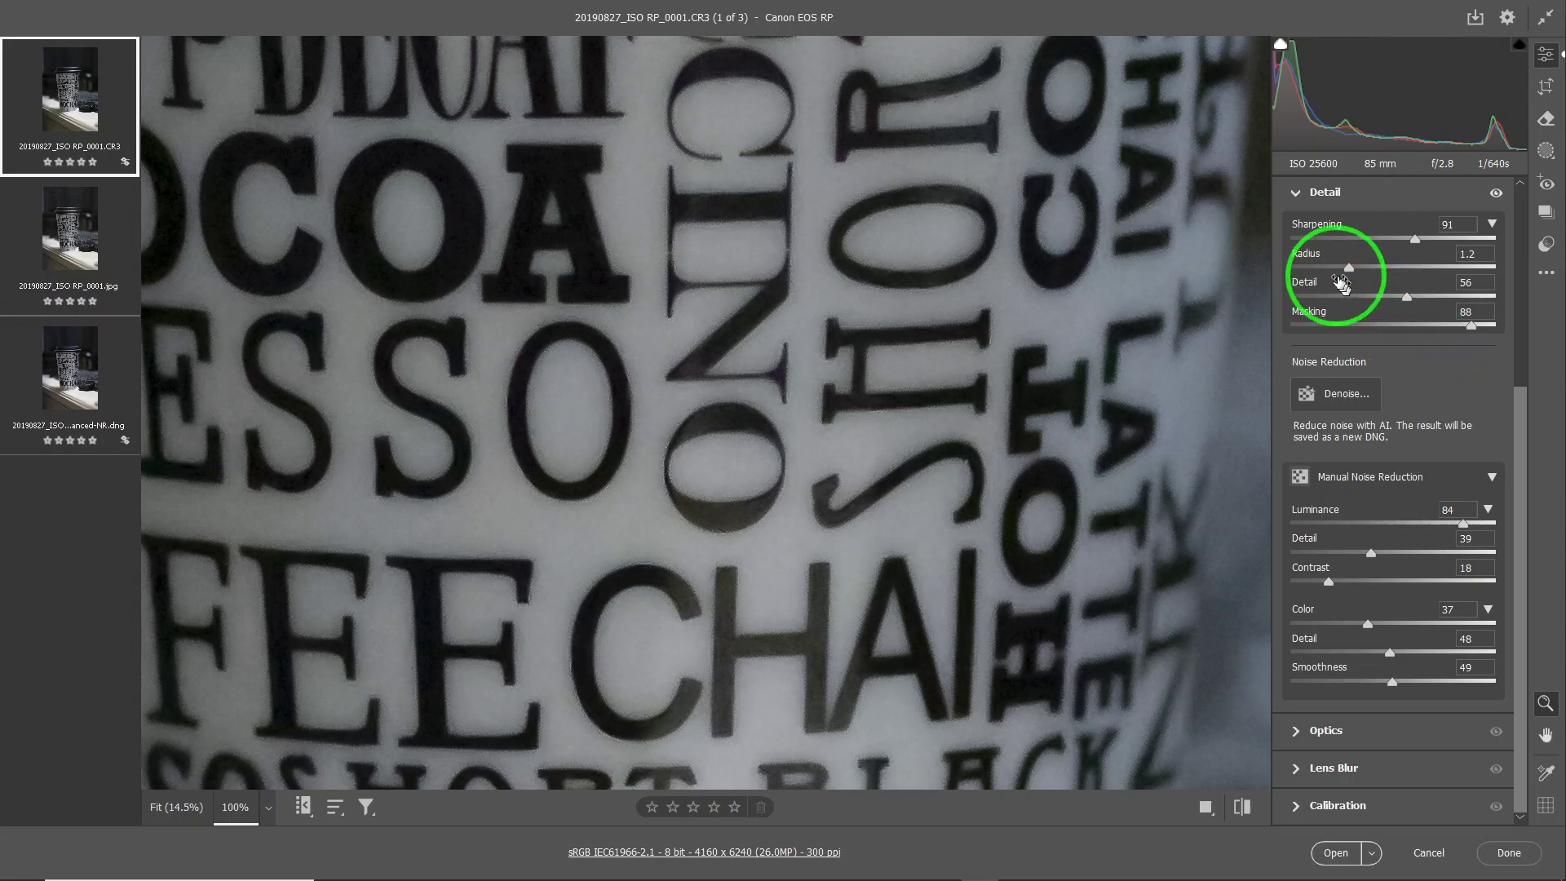
drag(1348, 267, 1342, 275)
click(1400, 315)
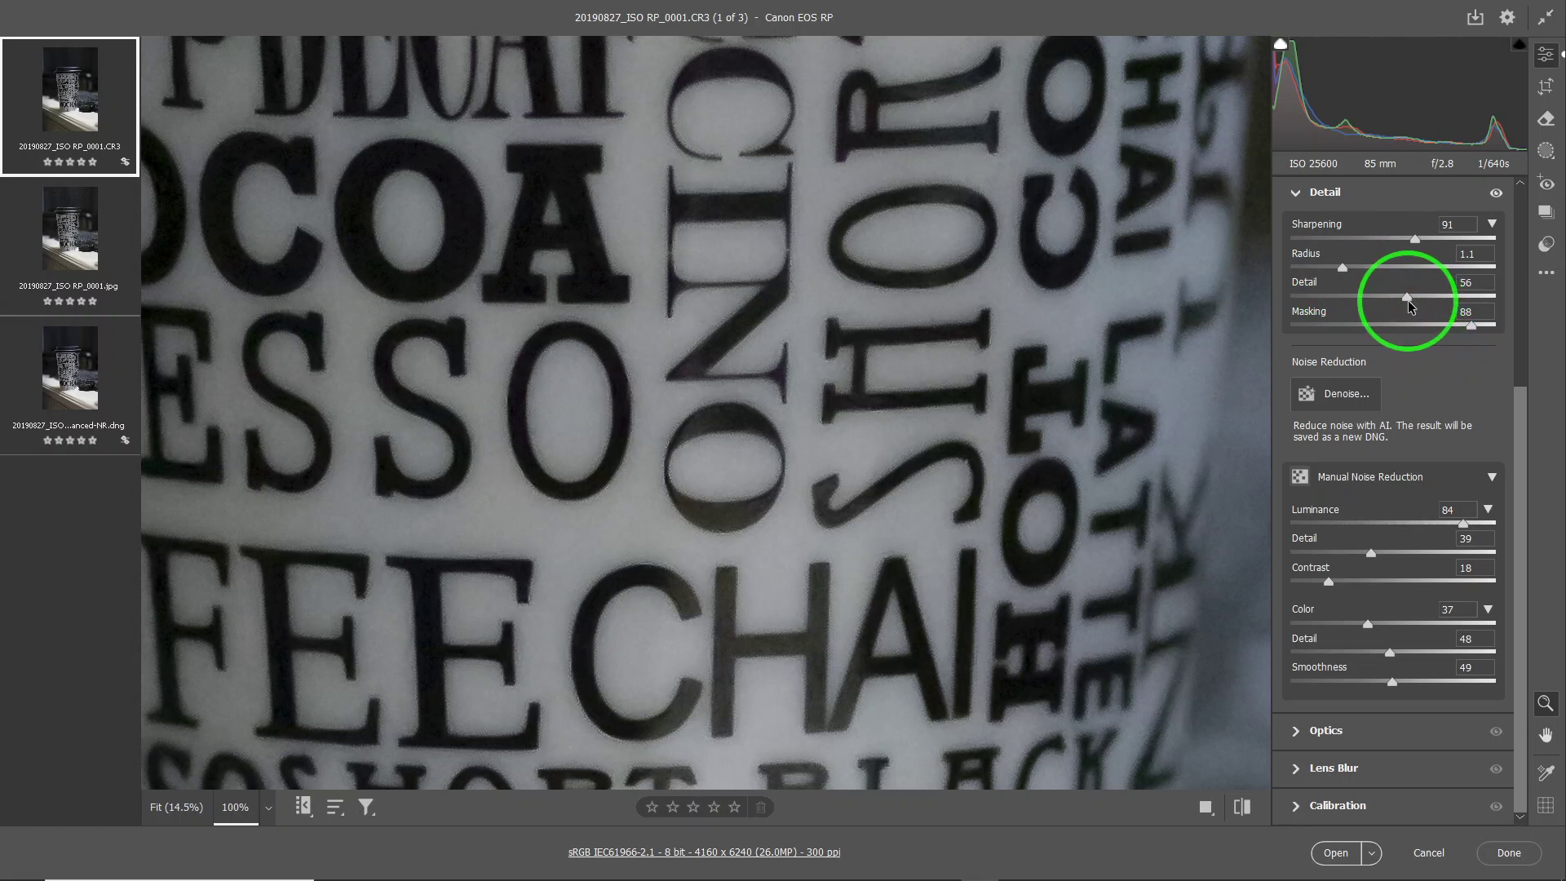
click(1411, 304)
drag(1412, 303, 1426, 245)
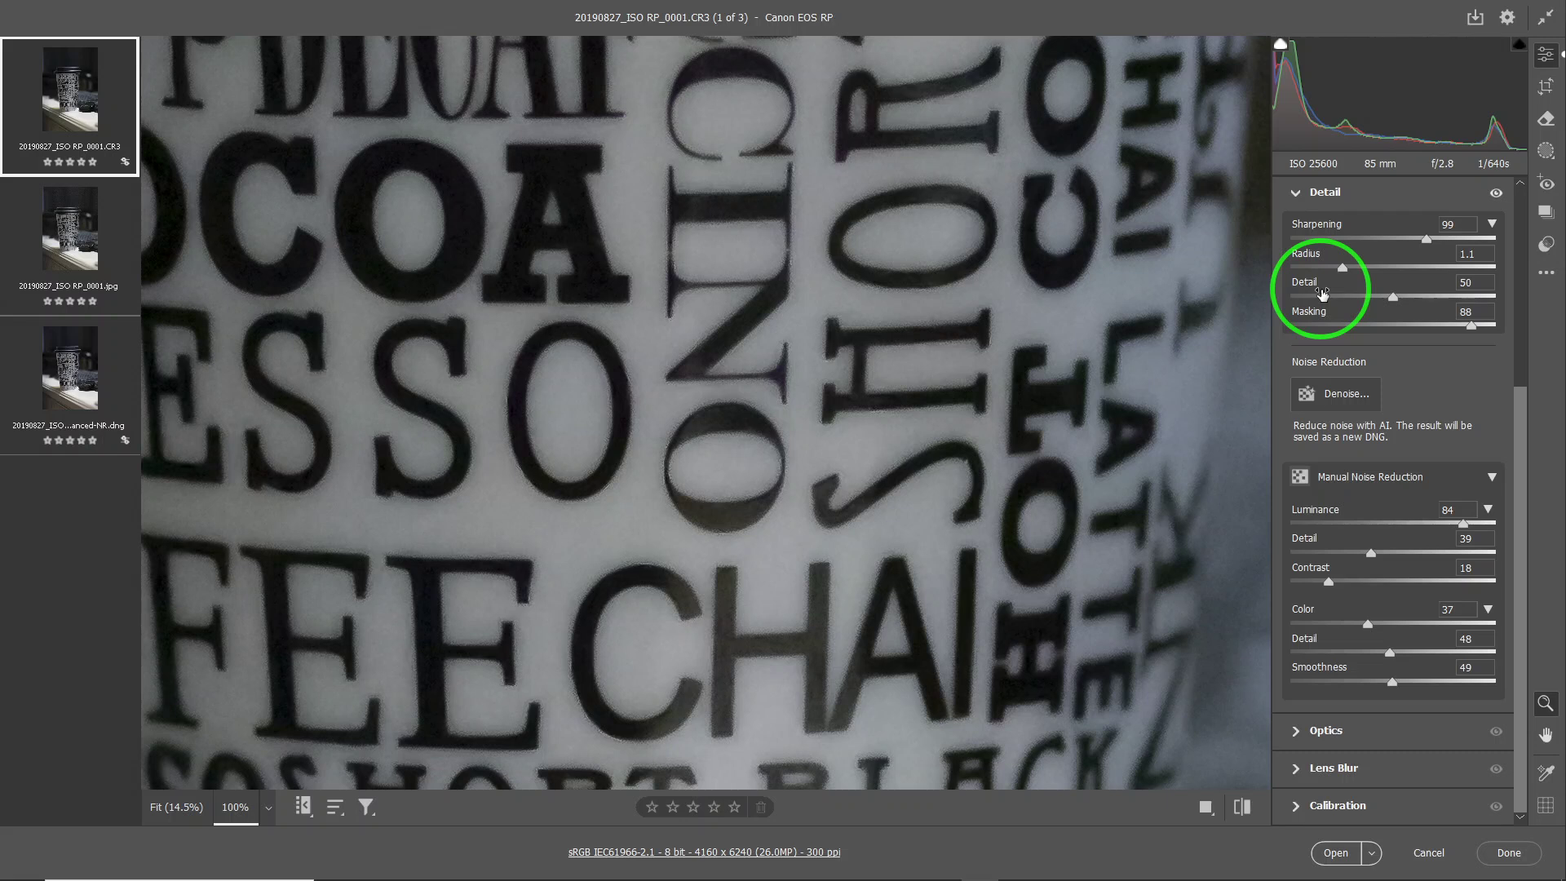
Fit the whole photo, then zoom to 33.3% and pan down over the cup and keyboard.
click(191, 807)
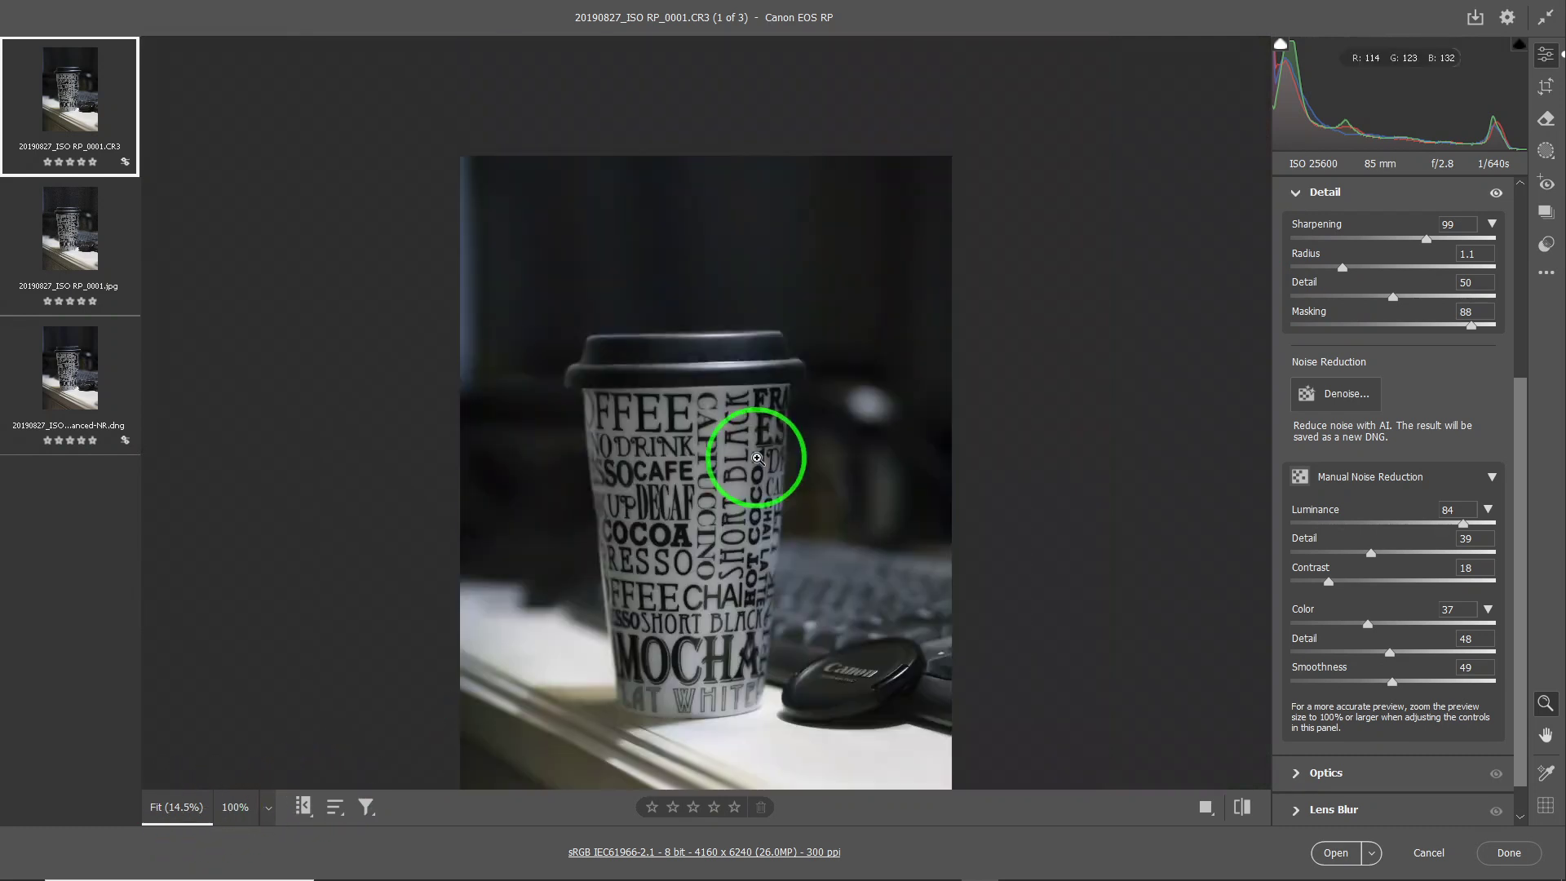
scroll(757, 455, down, 3)
scroll(758, 449, up, 2)
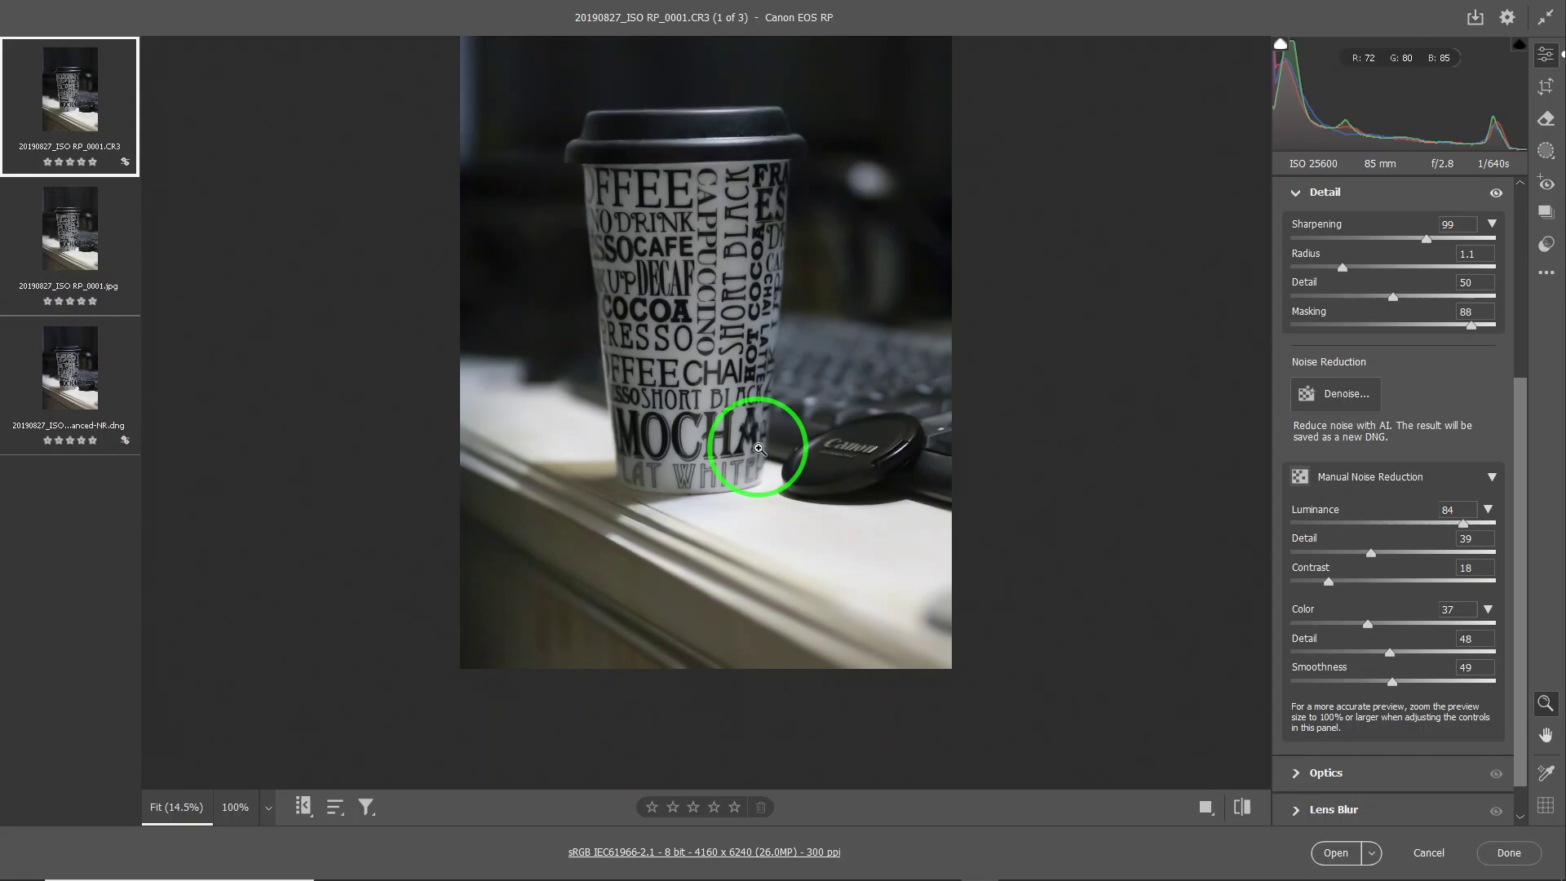
key(ctrl+equal)
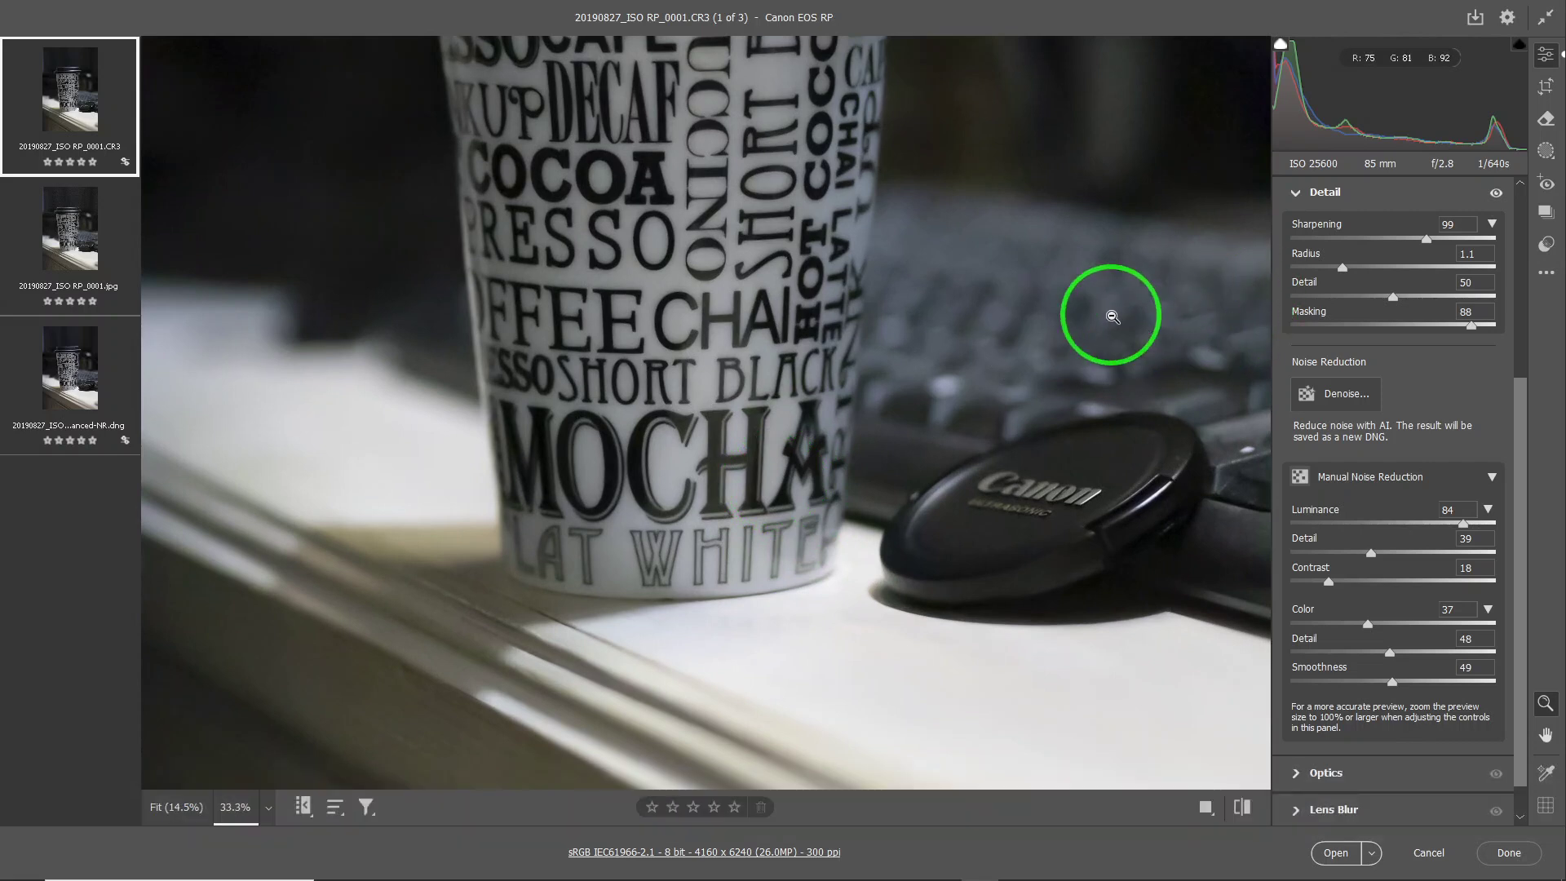
key(space)
drag(1041, 297, 1038, 541)
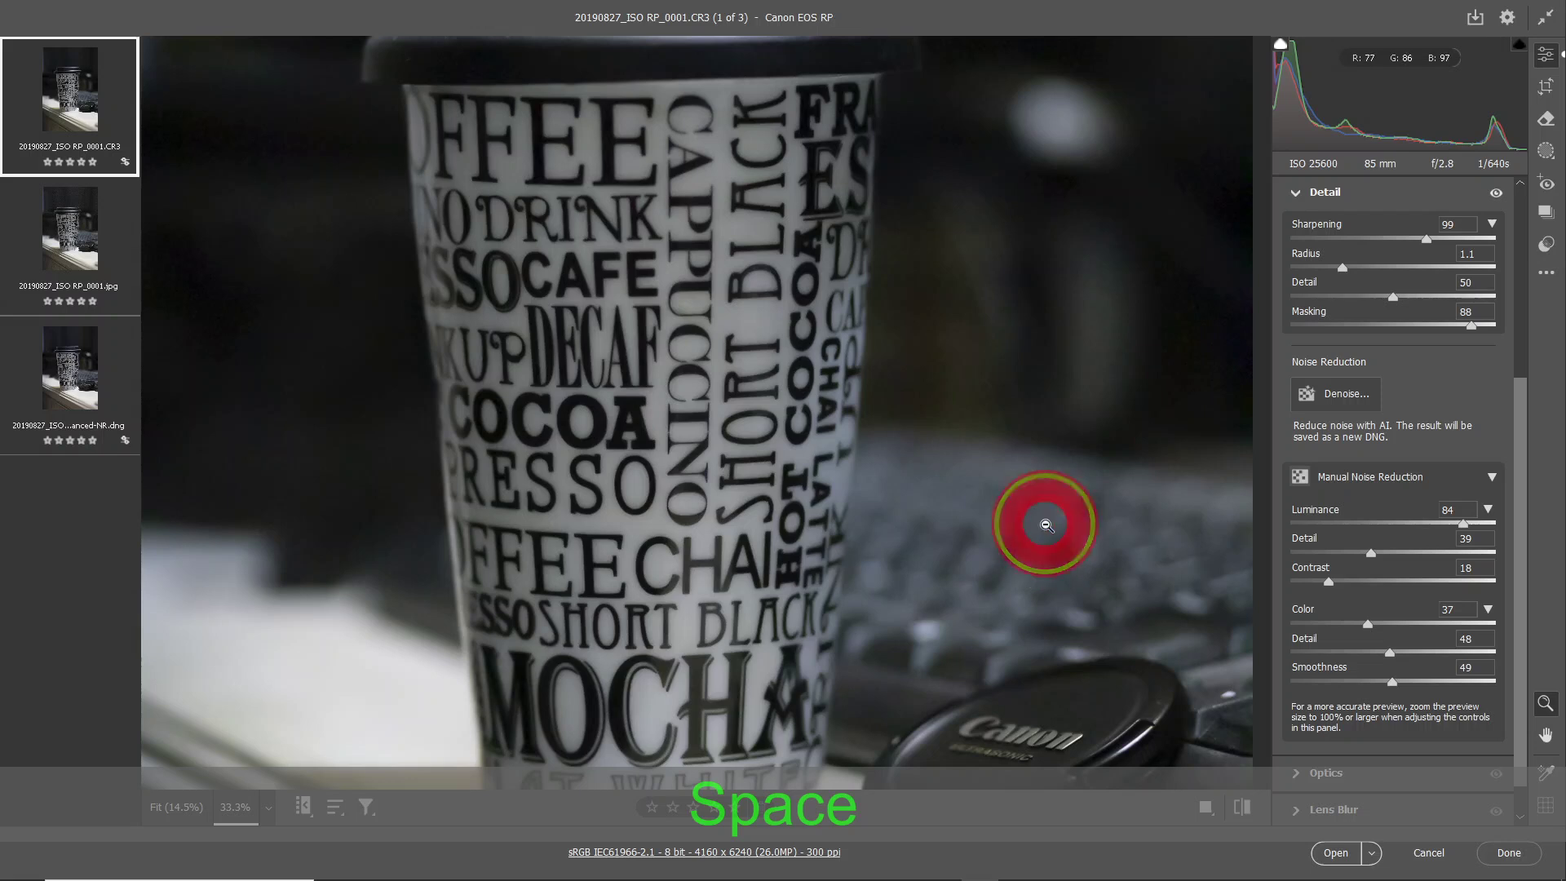